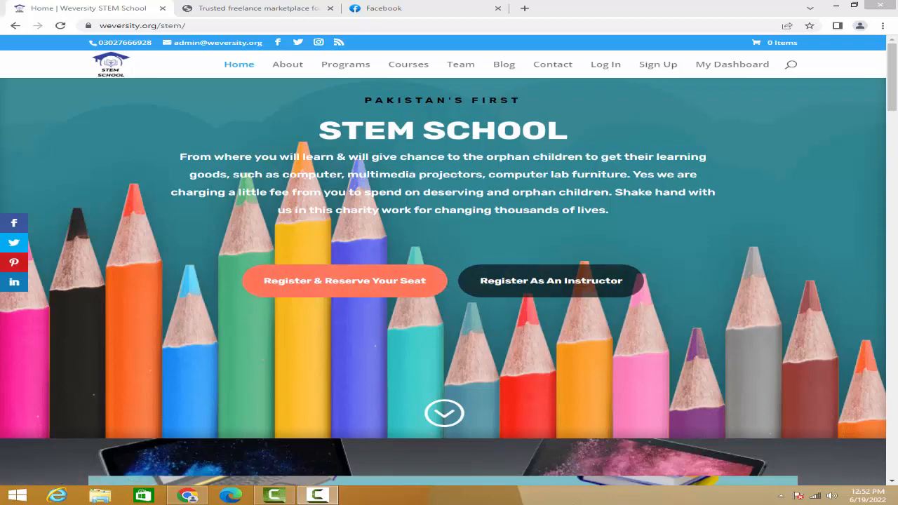
# - Look over the STEM School home page, including its countdown banner, general info, login and school aim sections
pyautogui.moveTo(892, 107); pyautogui.dragTo(894, 173)
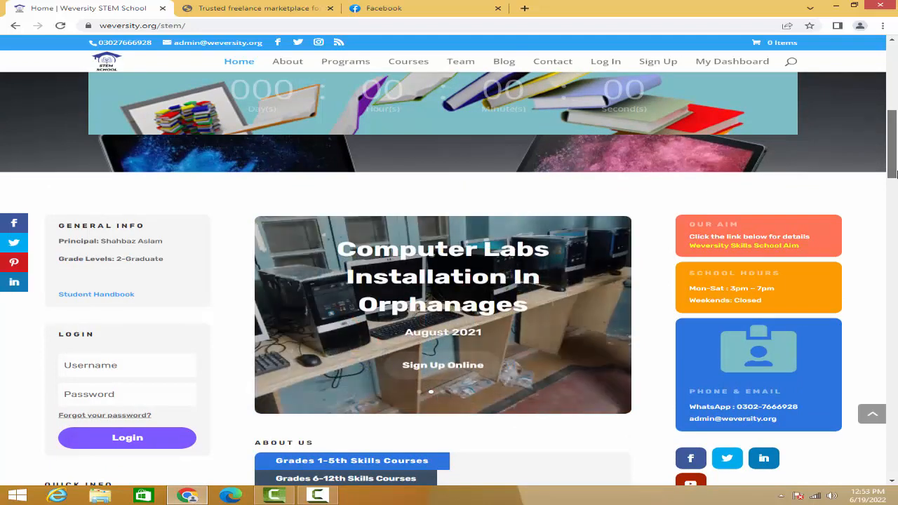
pyautogui.moveTo(892, 173); pyautogui.dragTo(892, 180)
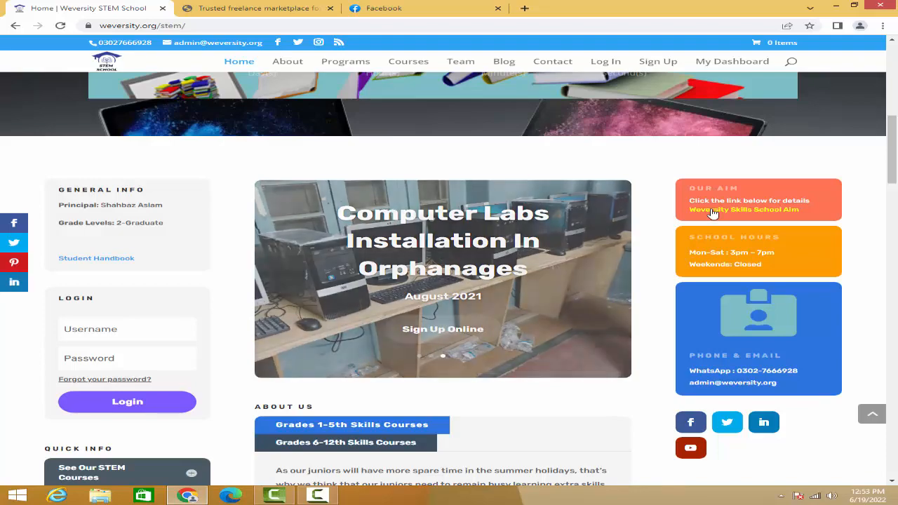
pyautogui.scroll(-1, 481, 244)
pyautogui.scroll(-2, 482, 247)
pyautogui.scroll(6, 482, 245)
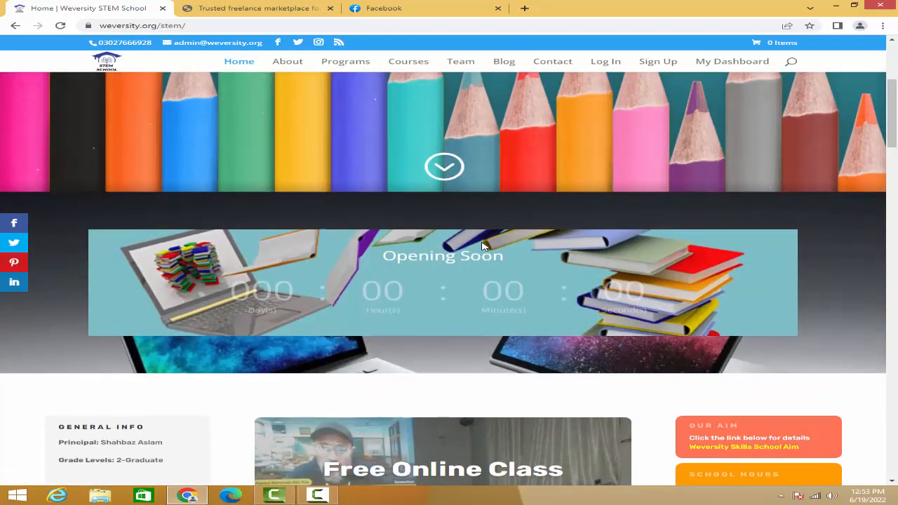
pyautogui.scroll(3, 481, 249)
# - Switch to the open wejob.org site and review its top categories and the top gigs offered by sellers
pyautogui.click(239, 13)
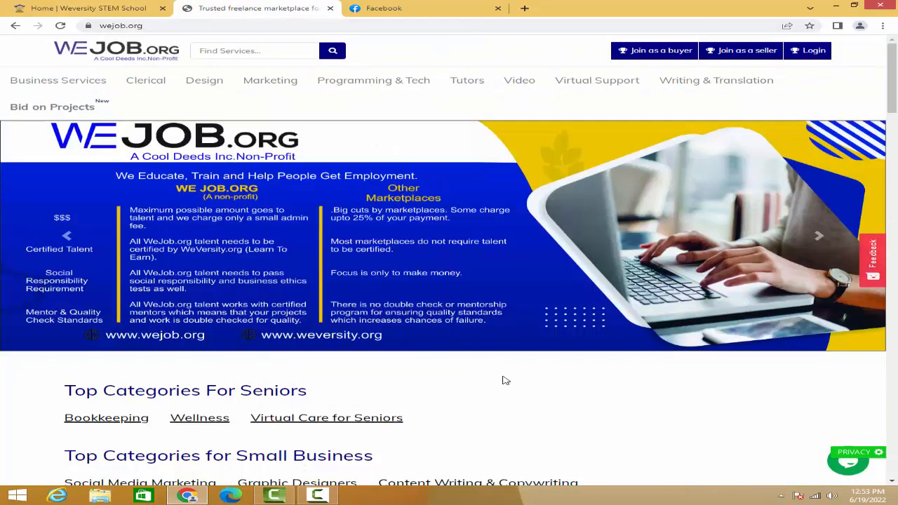
pyautogui.scroll(-2, 505, 381)
pyautogui.scroll(-4, 502, 380)
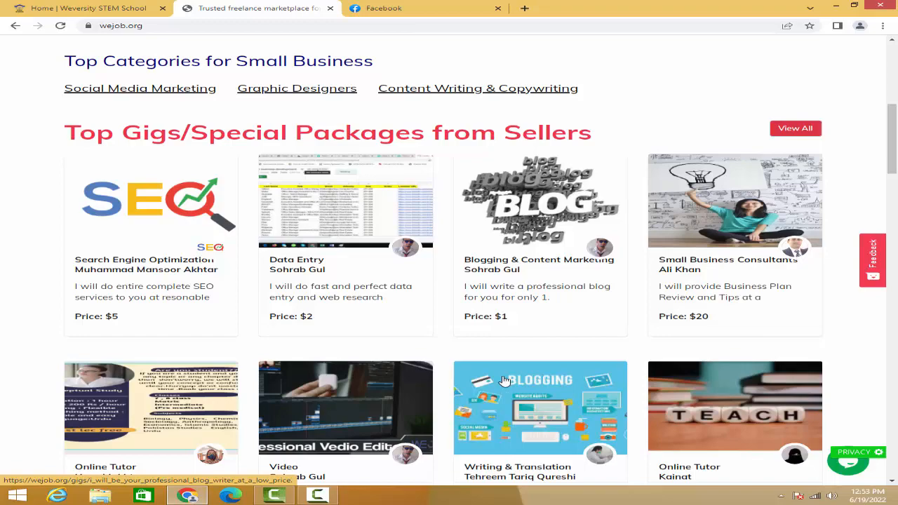
pyautogui.scroll(-4, 504, 381)
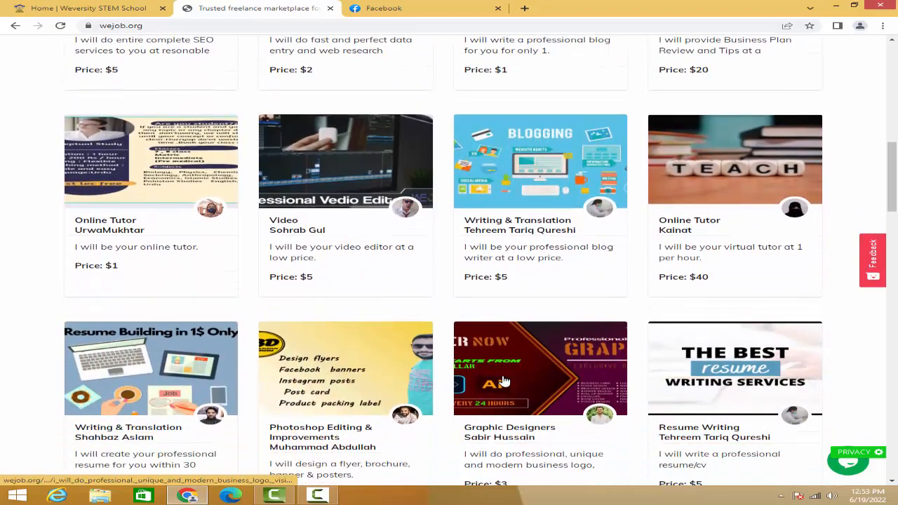
pyautogui.scroll(5, 503, 380)
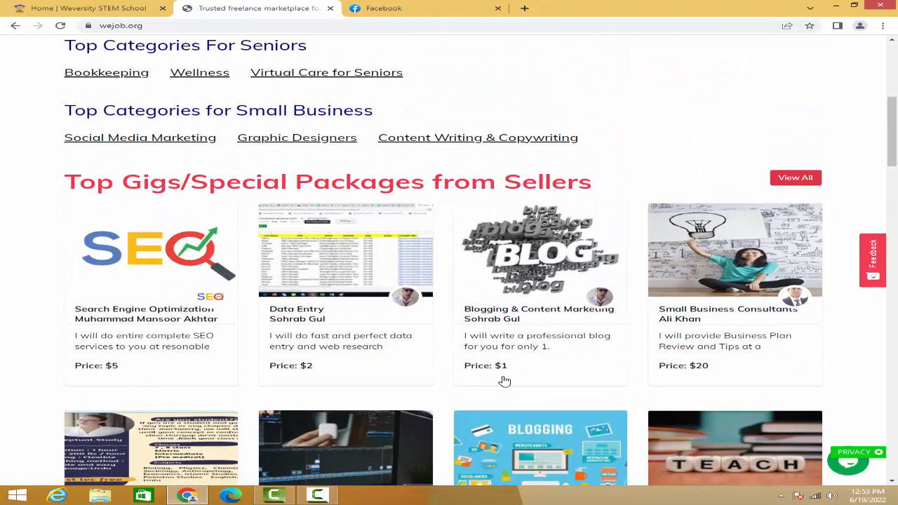
pyautogui.scroll(-1, 505, 381)
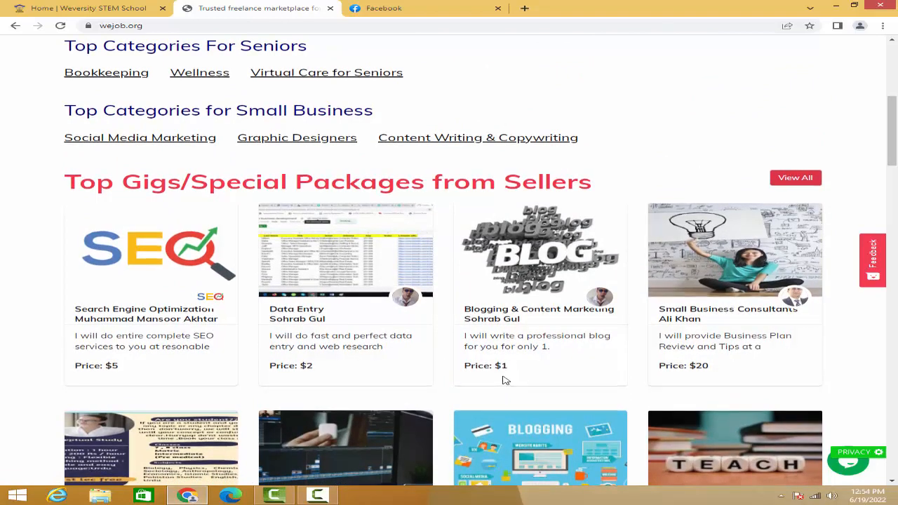
pyautogui.scroll(5, 505, 381)
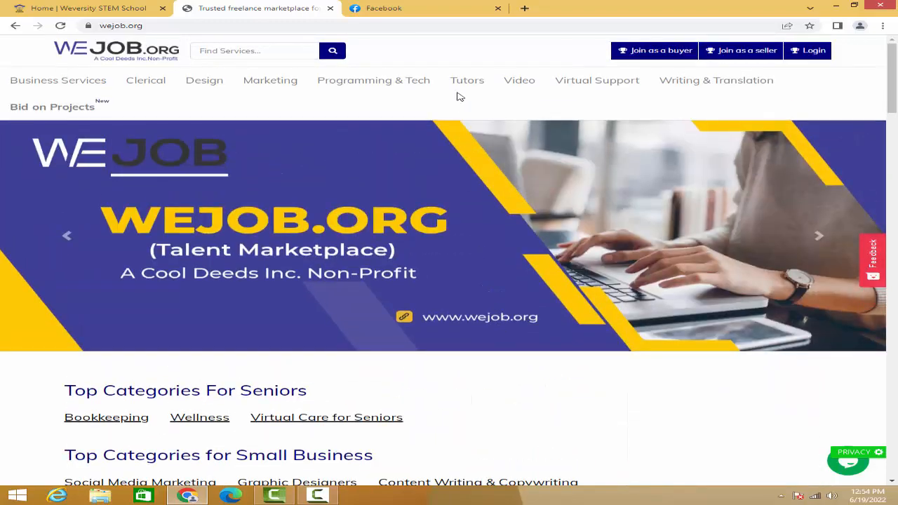
# - Switch to Facebook and open the managed Social Media Marketing Team page in a separate browser tab
pyautogui.click(411, 15)
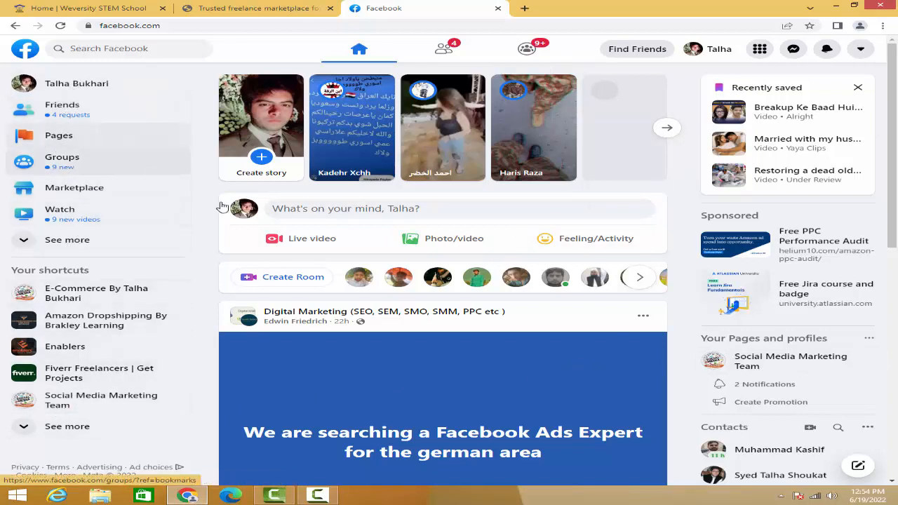
pyautogui.rightClick(745, 360)
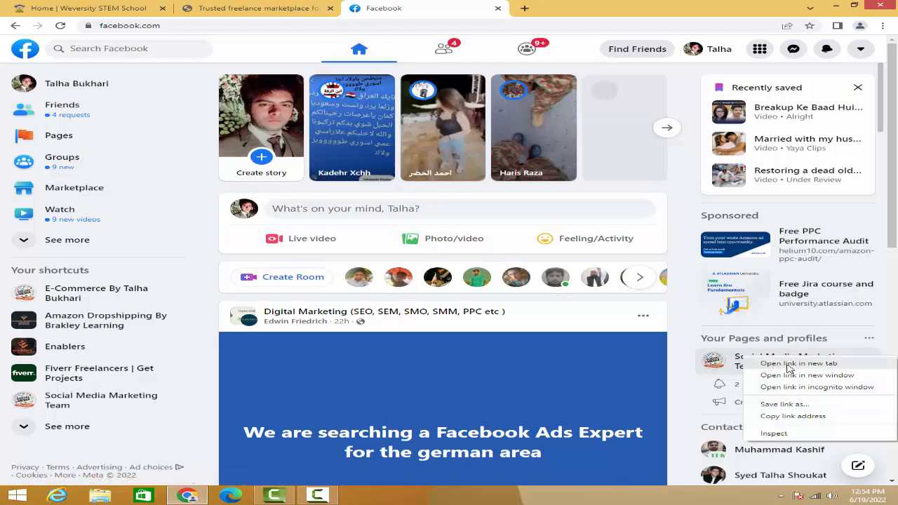
pyautogui.click(788, 364)
pyautogui.click(577, 10)
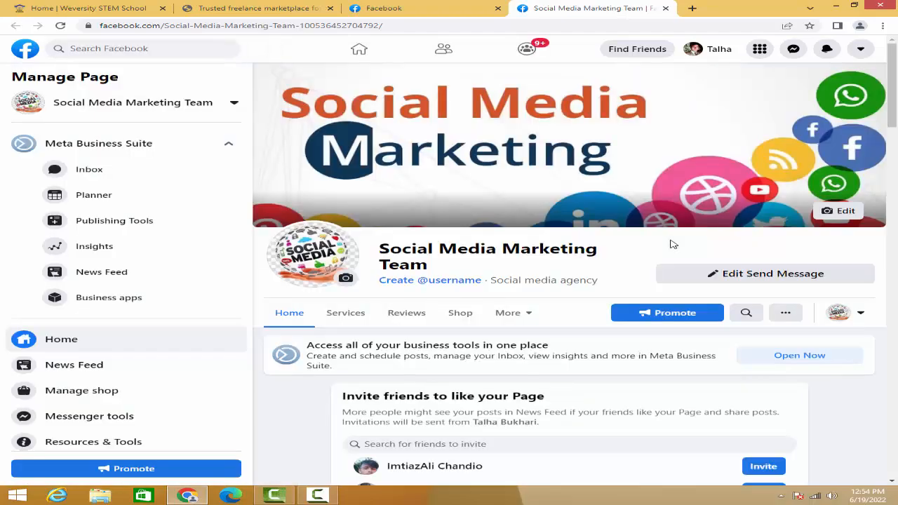
# - Examine the Social Media Marketing Team page's cover, business tools, friend invitation and ad creation sections
pyautogui.scroll(-3, 768, 331)
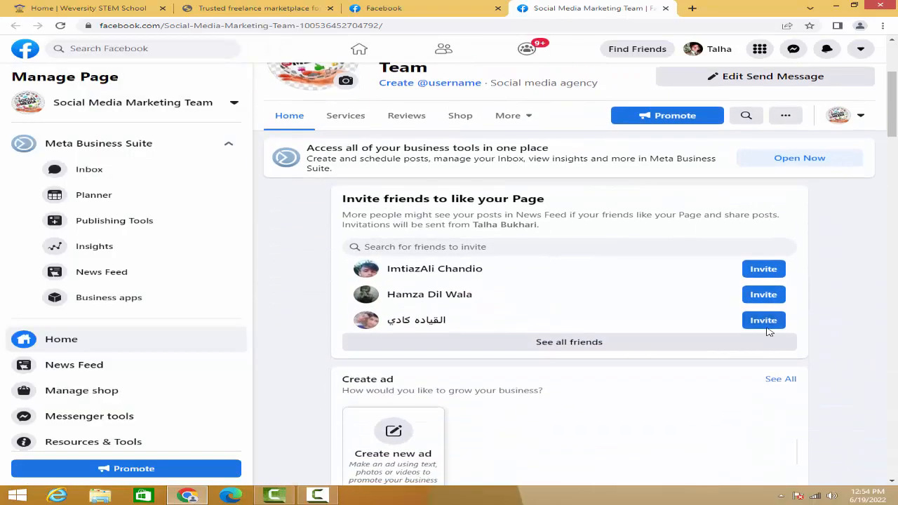
pyautogui.scroll(2, 800, 280)
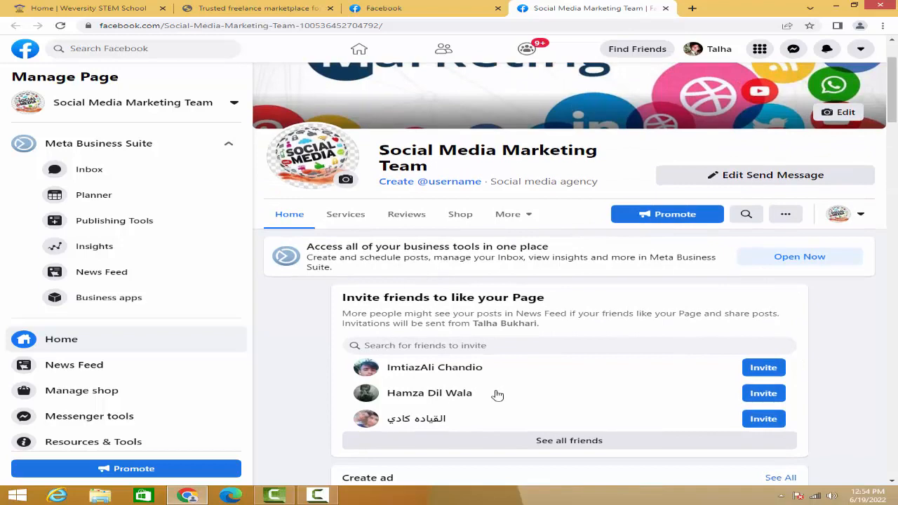
pyautogui.scroll(-3, 568, 383)
pyautogui.scroll(4, 772, 337)
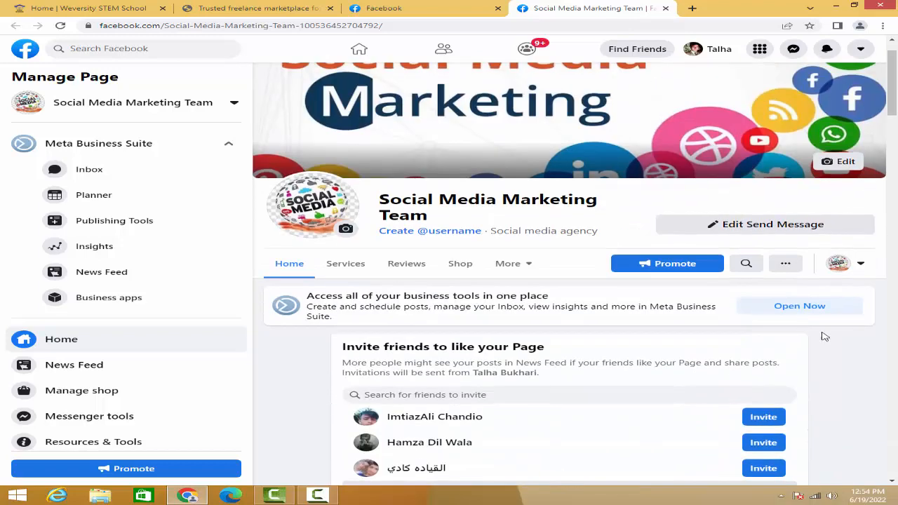
pyautogui.scroll(-2, 852, 370)
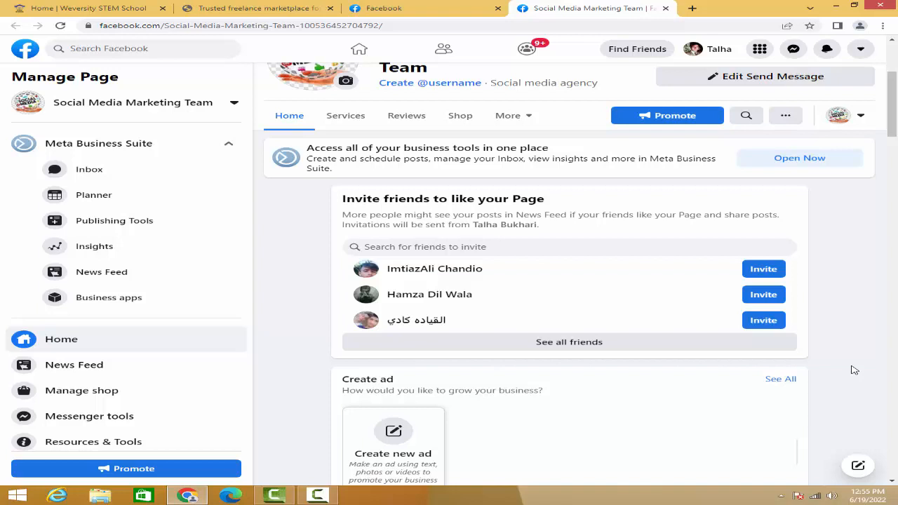
pyautogui.scroll(2, 824, 353)
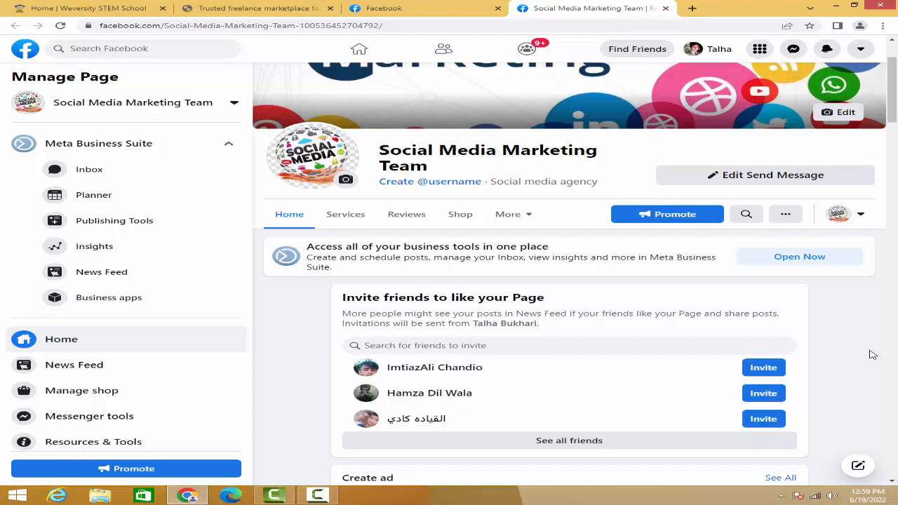
pyautogui.scroll(-3, 842, 319)
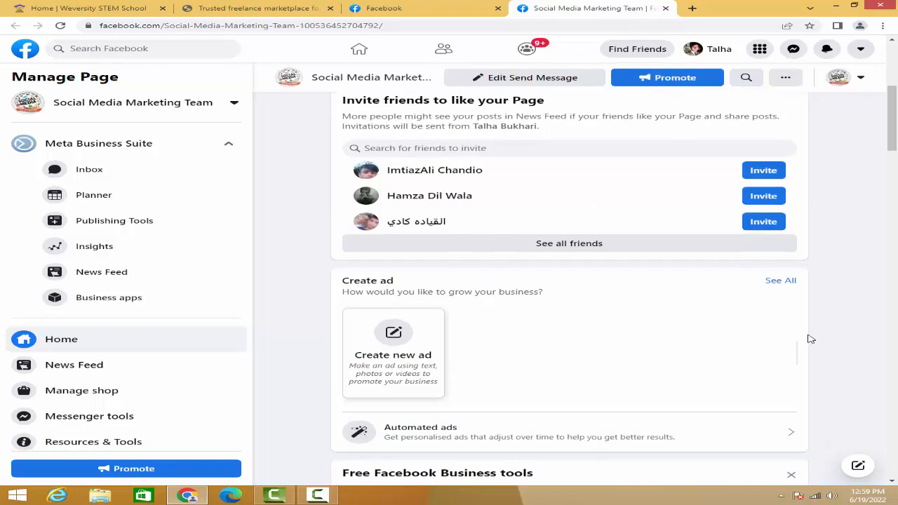
pyautogui.scroll(-3, 812, 334)
pyautogui.scroll(8, 812, 323)
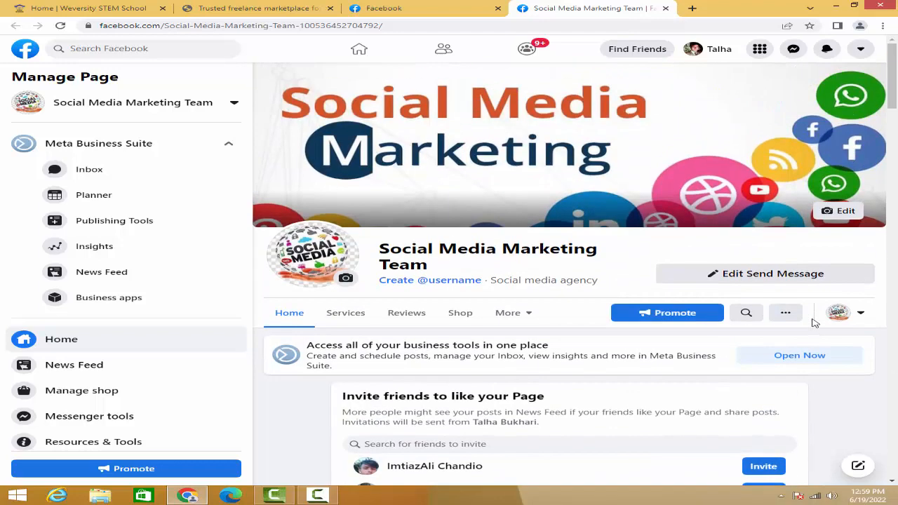
pyautogui.scroll(-2, 814, 323)
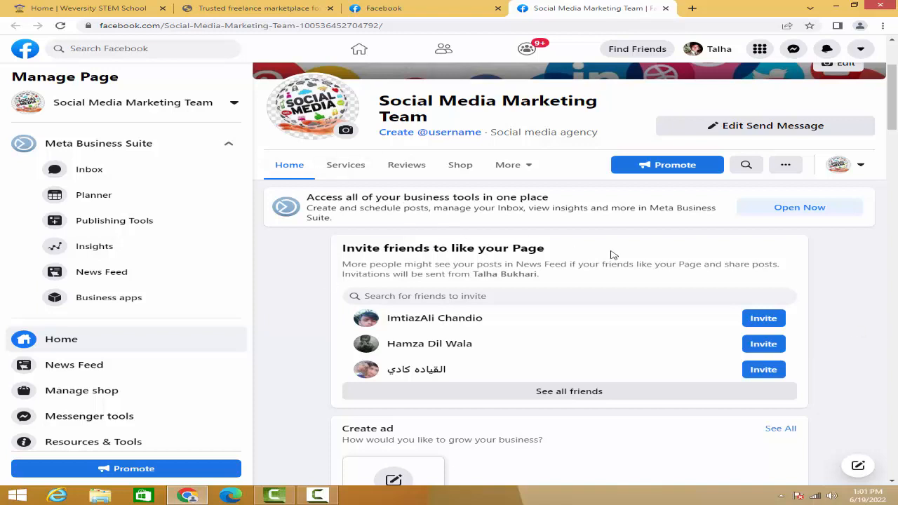
pyautogui.scroll(2, 612, 254)
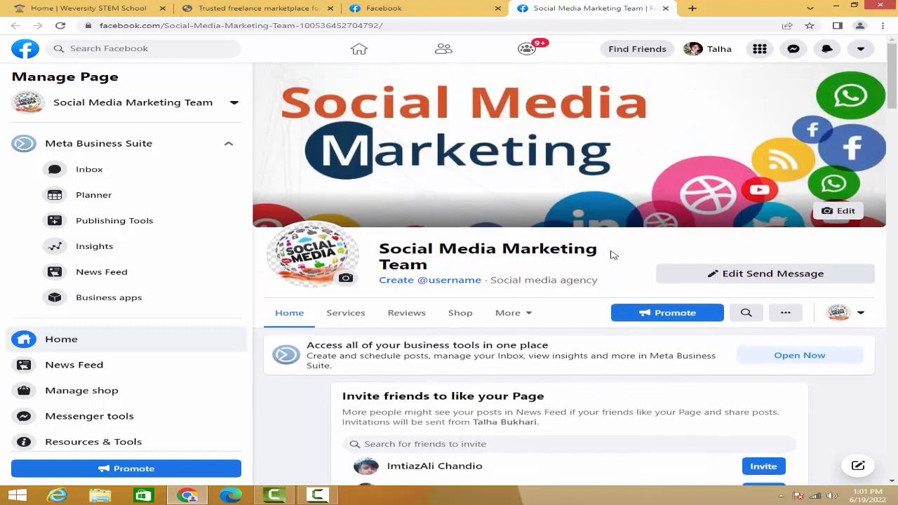
pyautogui.scroll(-3, 629, 257)
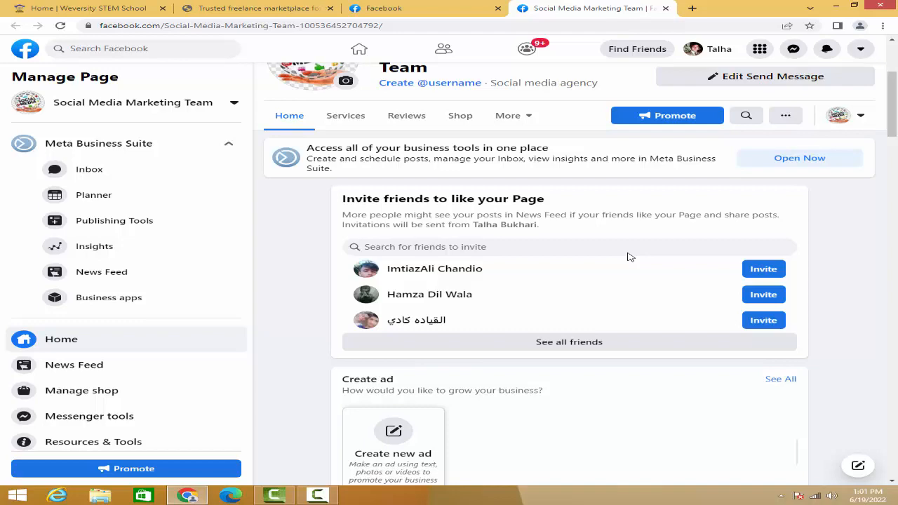
# - Return to the Facebook home feed, view the recent searches and dismiss the list
pyautogui.click(393, 16)
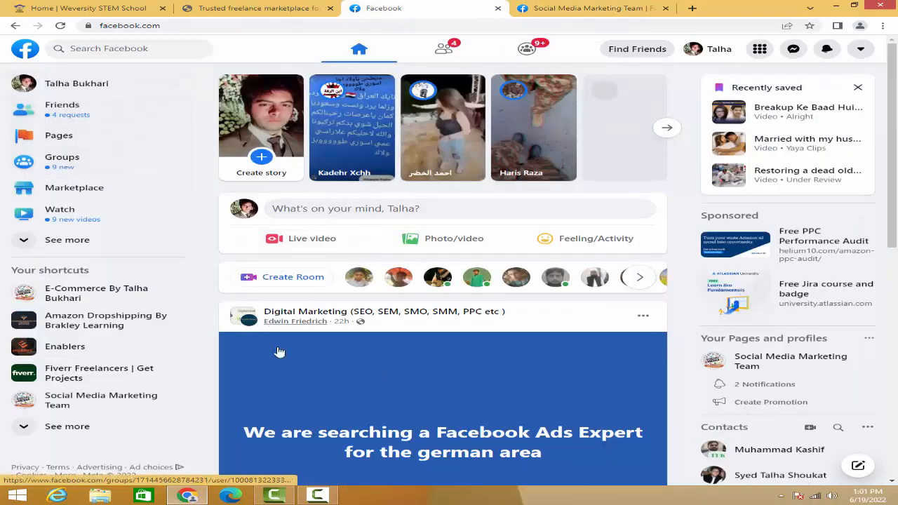
pyautogui.click(88, 48)
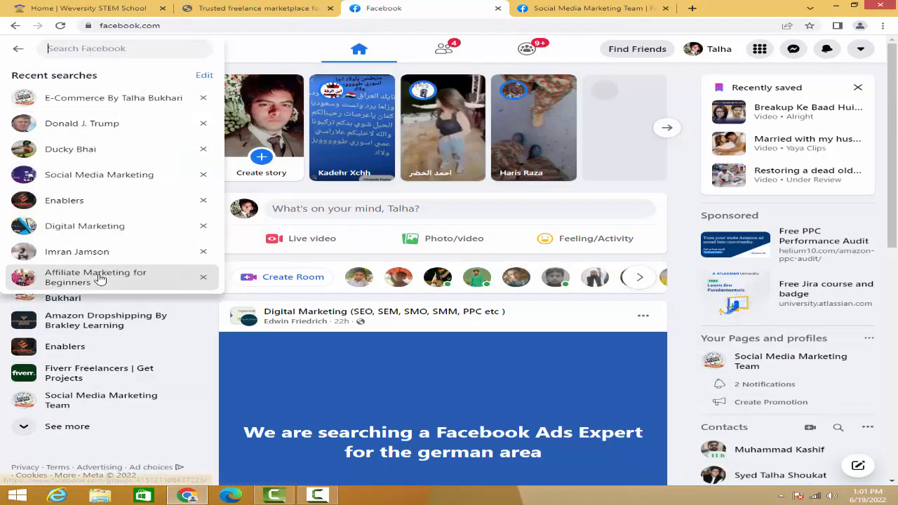
pyautogui.click(265, 56)
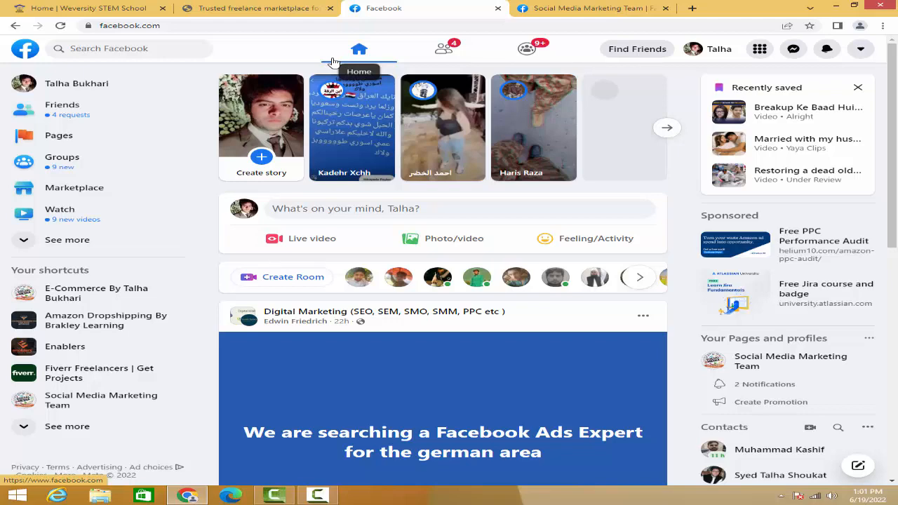
# - Review the Insights and About sections of the Social Media Marketing Team page, checking briefly back on the Facebook home feed
pyautogui.click(565, 7)
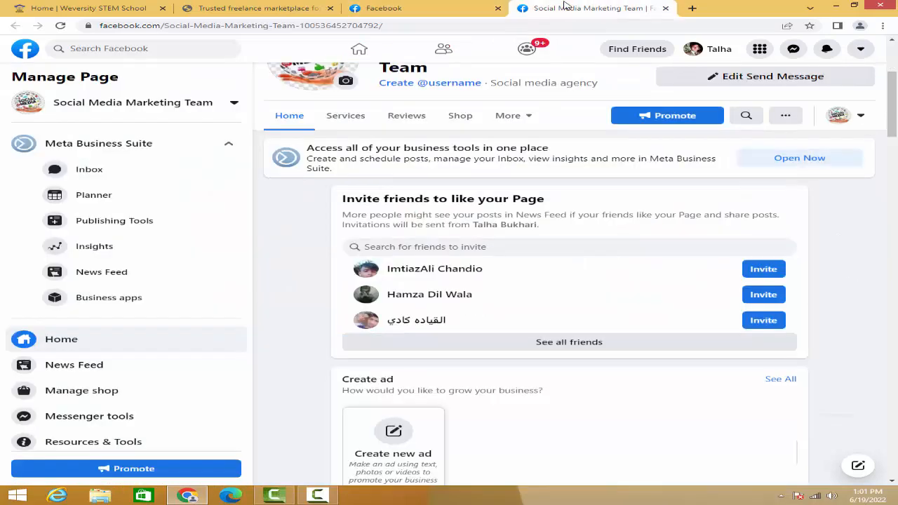
pyautogui.scroll(2, 566, 281)
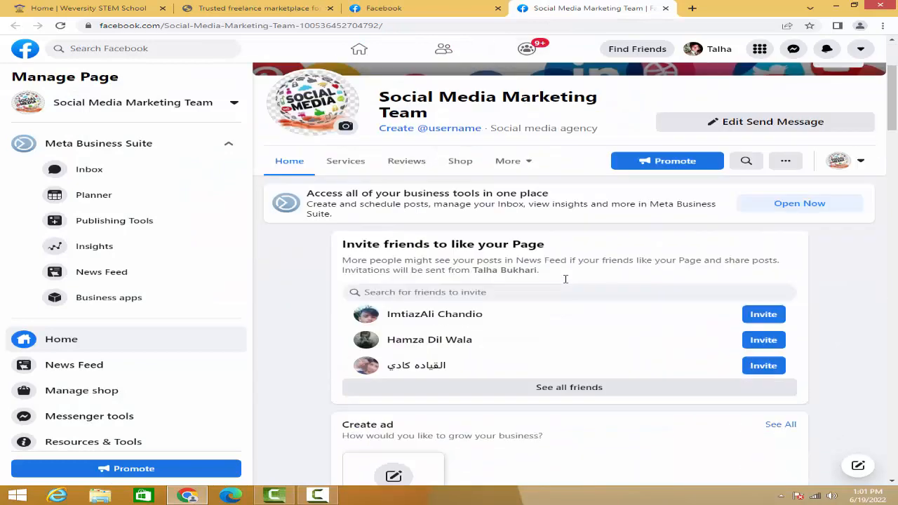
pyautogui.scroll(-10, 565, 279)
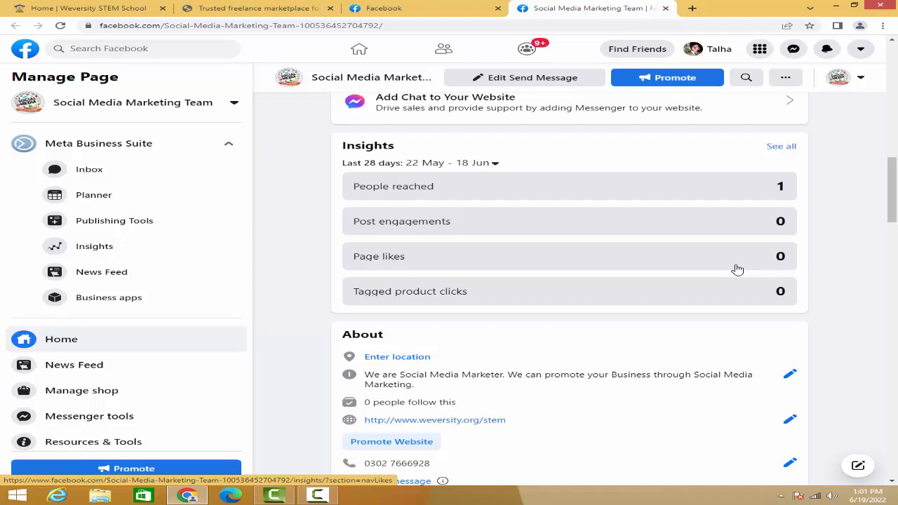
pyautogui.click(409, 18)
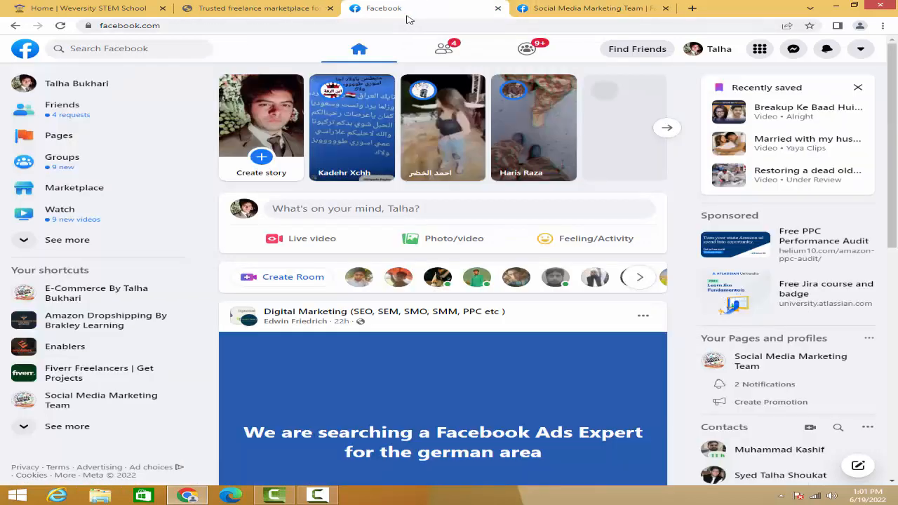
pyautogui.click(573, 16)
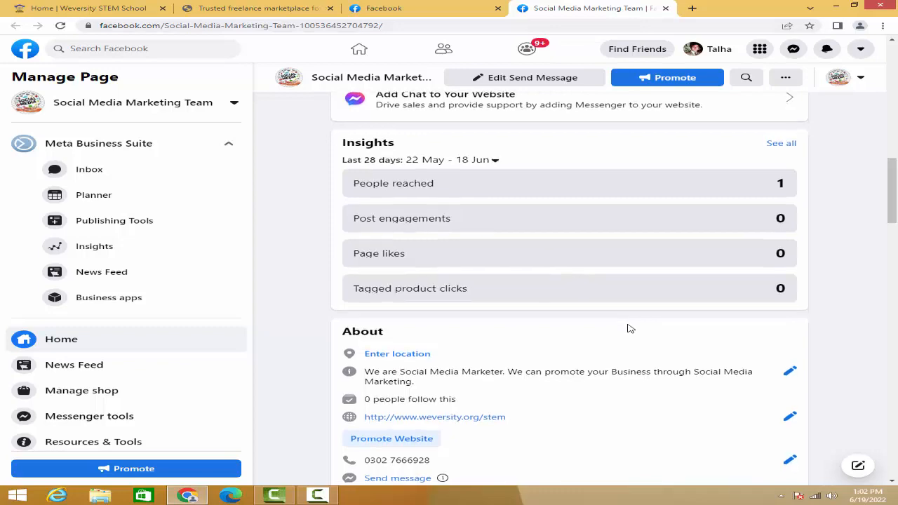
# - Open the group sharing dialog for the Welcome to STEM School post, highlight the page name in its message and close it
pyautogui.scroll(-7, 629, 328)
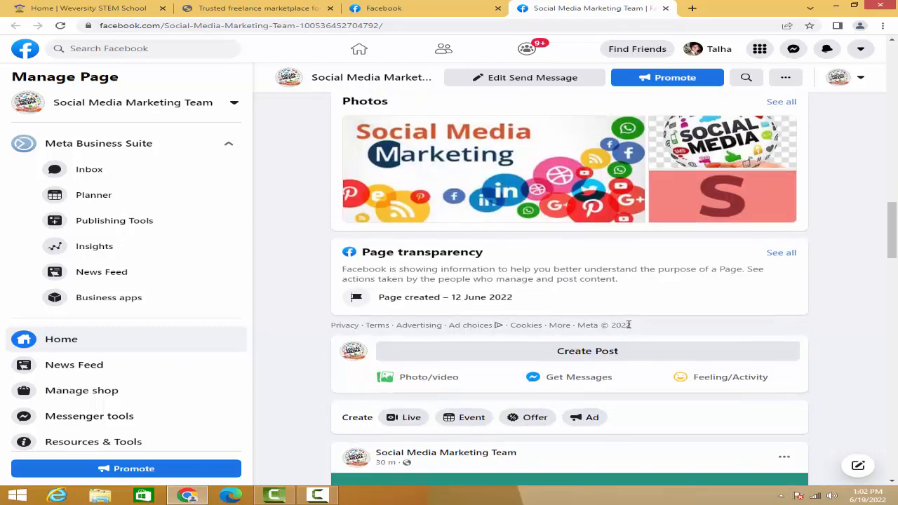
pyautogui.scroll(-5, 629, 329)
pyautogui.scroll(-2, 628, 324)
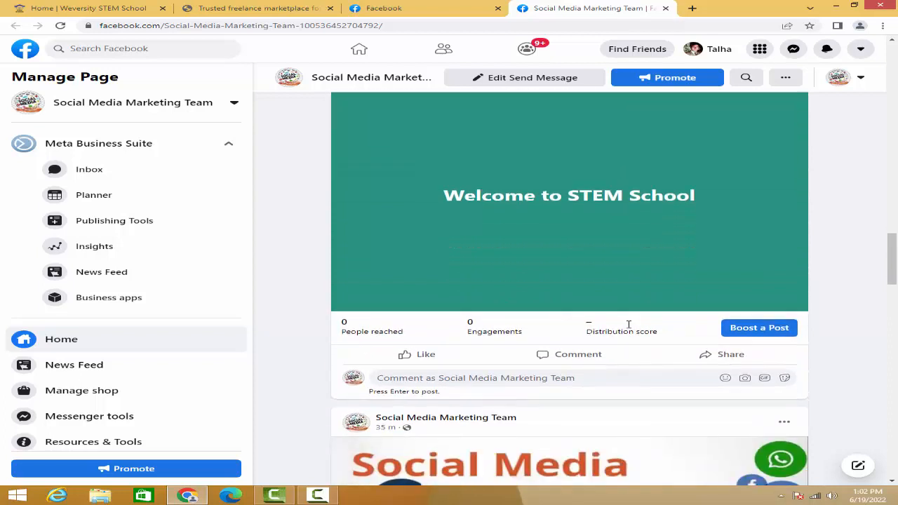
pyautogui.scroll(2, 594, 242)
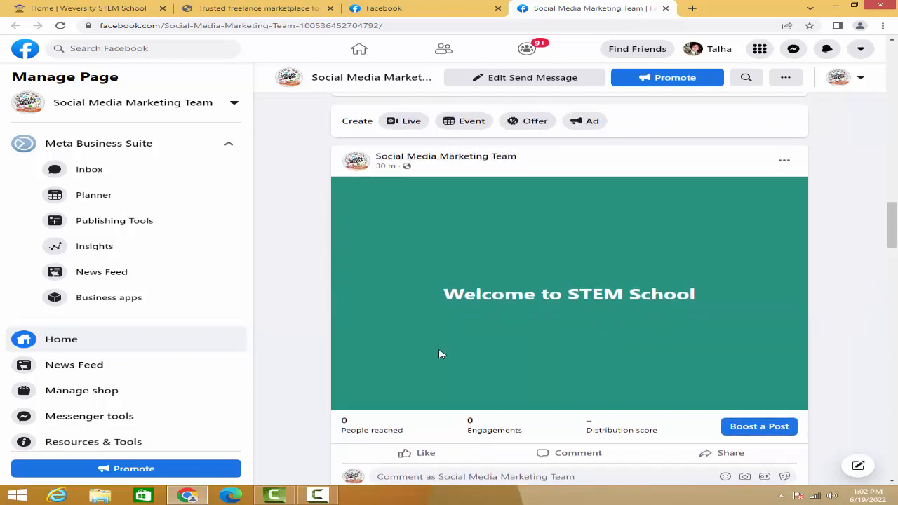
pyautogui.scroll(-1, 441, 352)
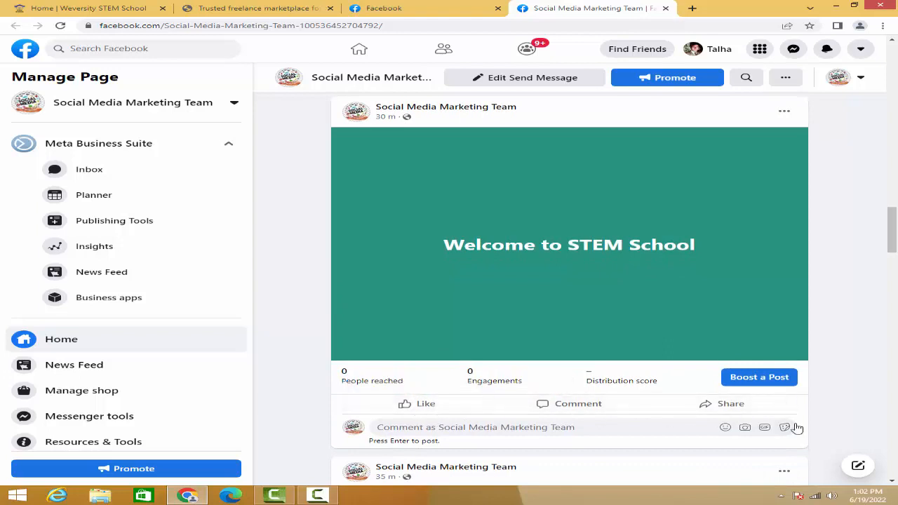
pyautogui.click(727, 410)
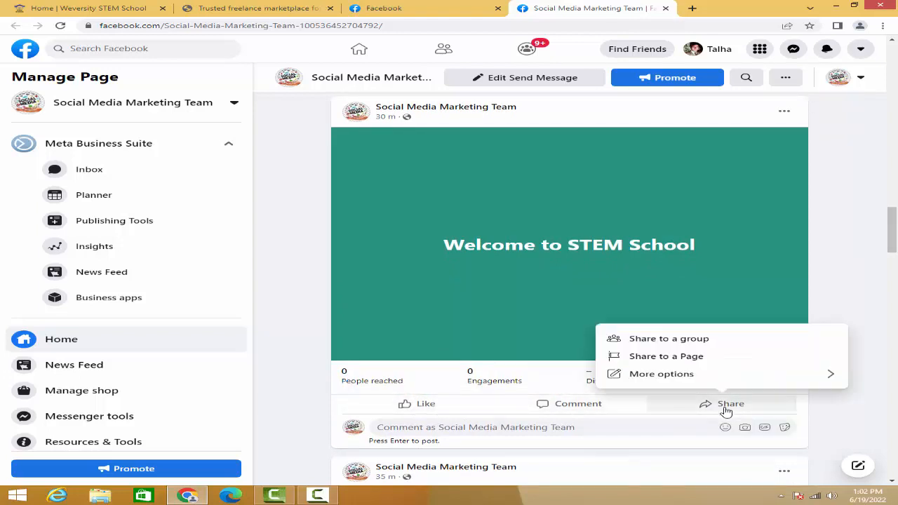
pyautogui.click(676, 344)
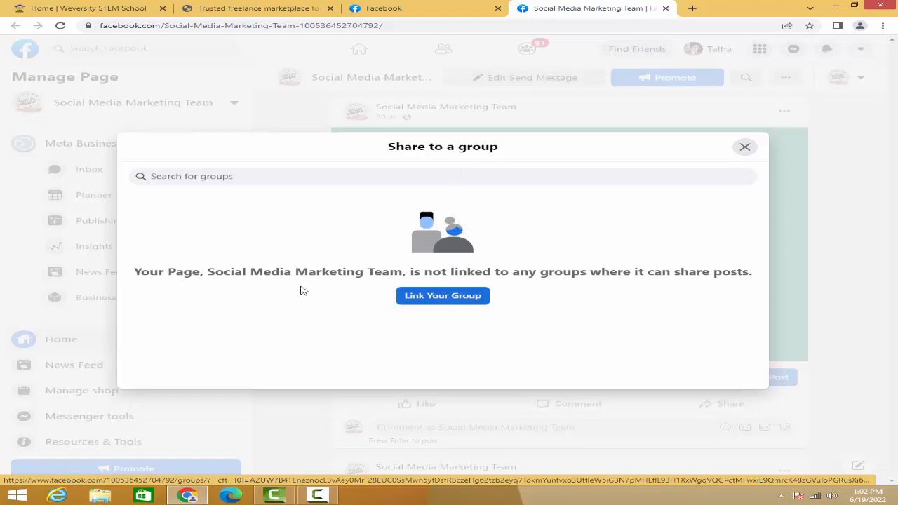
pyautogui.moveTo(208, 273); pyautogui.dragTo(405, 284)
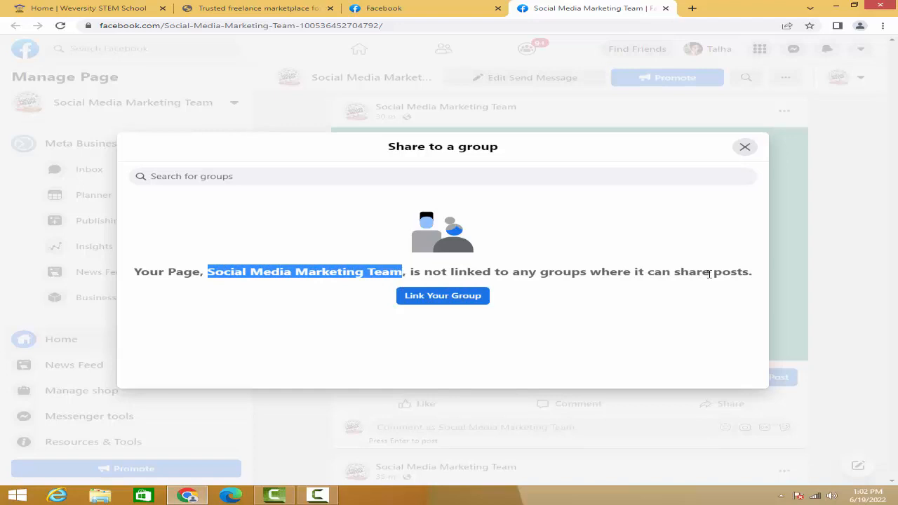
pyautogui.click(744, 147)
# - Open the personal Facebook profile from the home feed in the other browser tab and look through its intro and posts
pyautogui.click(392, 13)
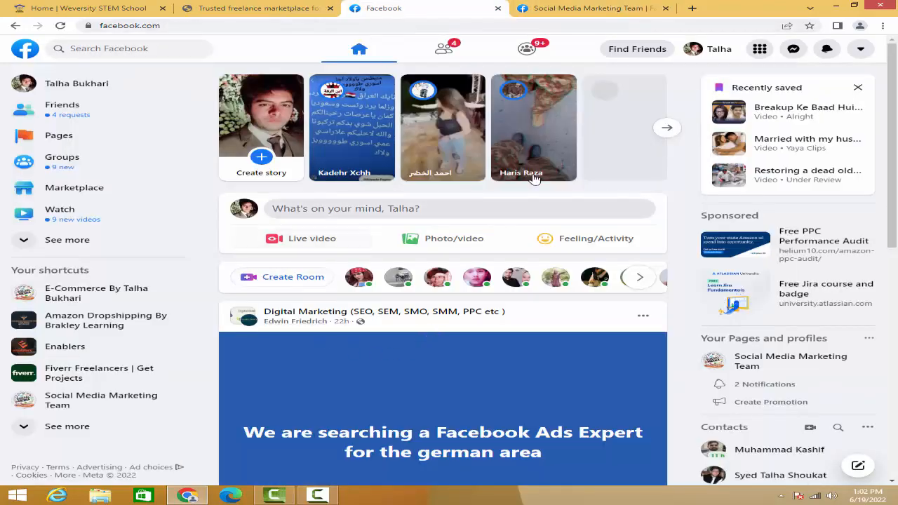
pyautogui.click(717, 56)
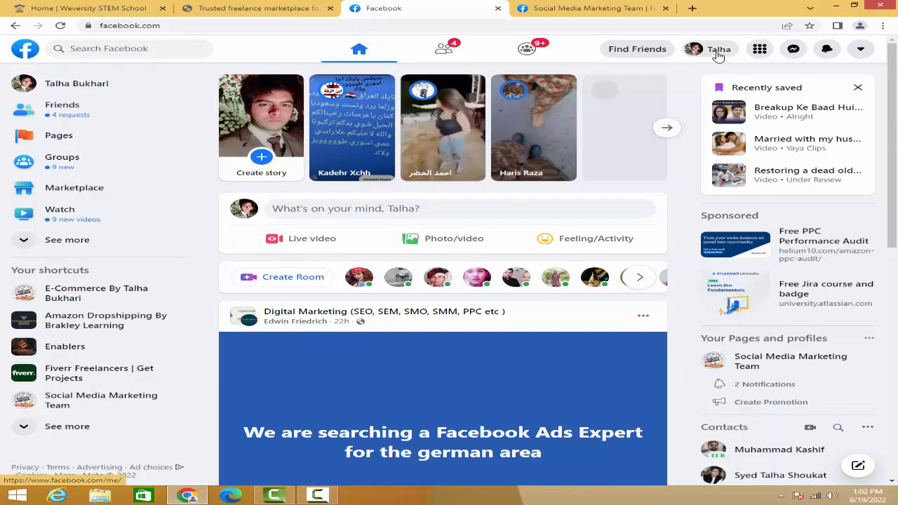
pyautogui.scroll(-5, 588, 236)
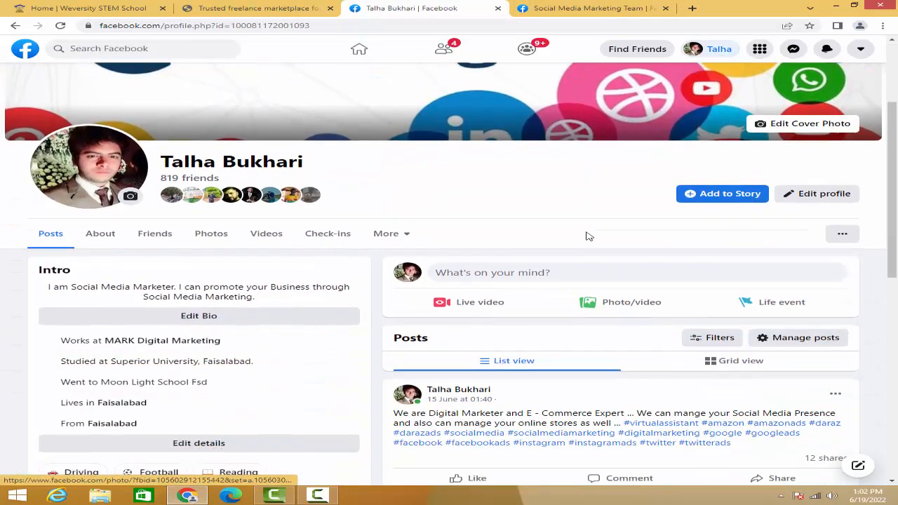
pyautogui.scroll(-1, 593, 235)
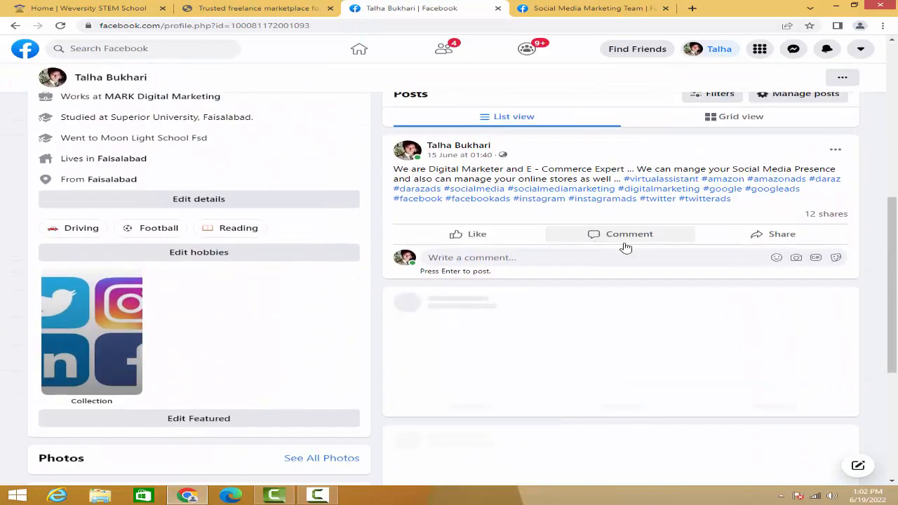
pyautogui.scroll(-2, 625, 246)
pyautogui.scroll(-3, 626, 248)
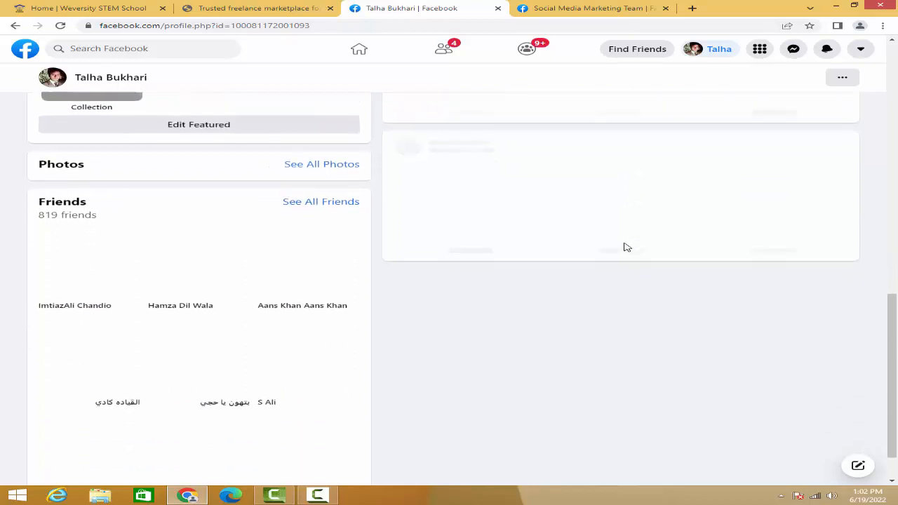
pyautogui.scroll(3, 626, 248)
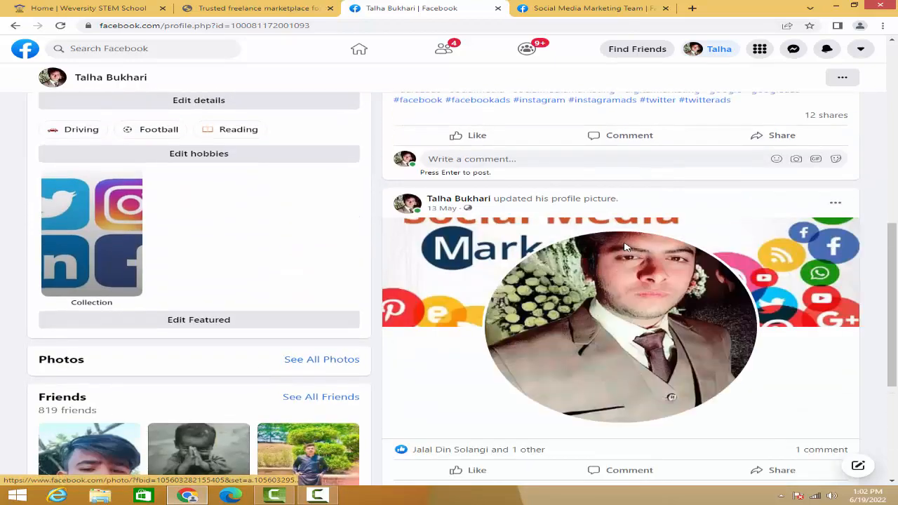
pyautogui.scroll(2, 626, 247)
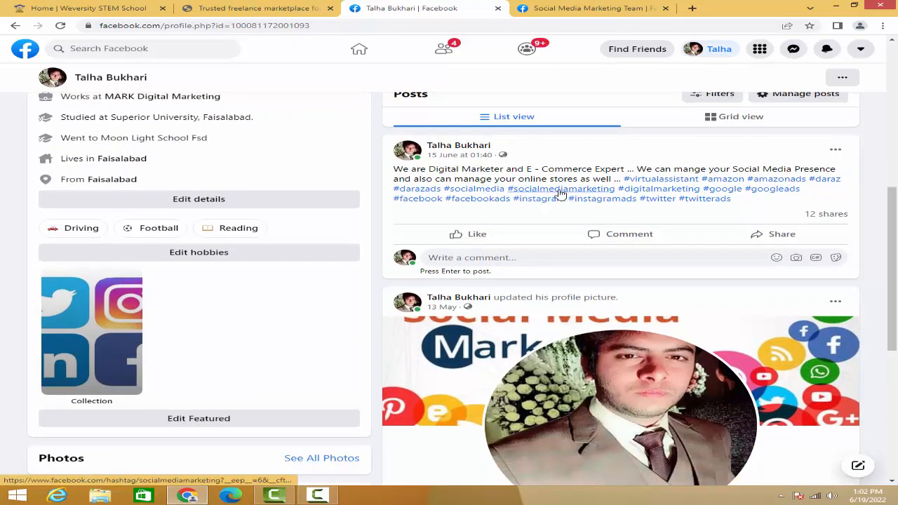
# - View the groups available for sharing the profile's 15 June digital marketing post, and close the list without sharing
pyautogui.click(777, 238)
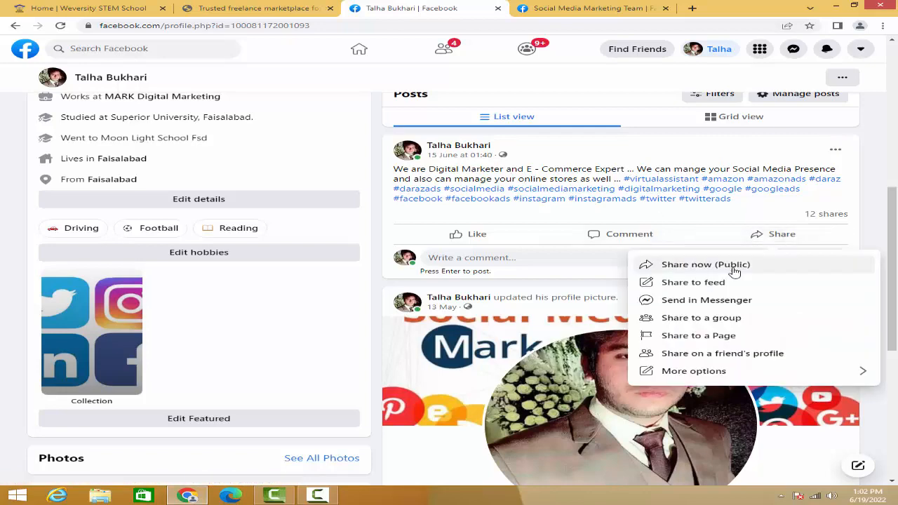
pyautogui.click(707, 318)
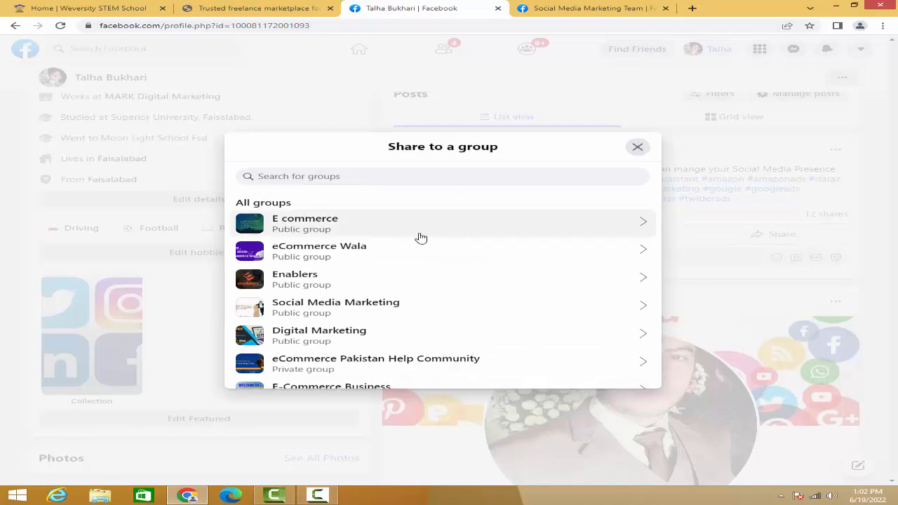
pyautogui.scroll(-6, 419, 238)
pyautogui.scroll(-5, 421, 237)
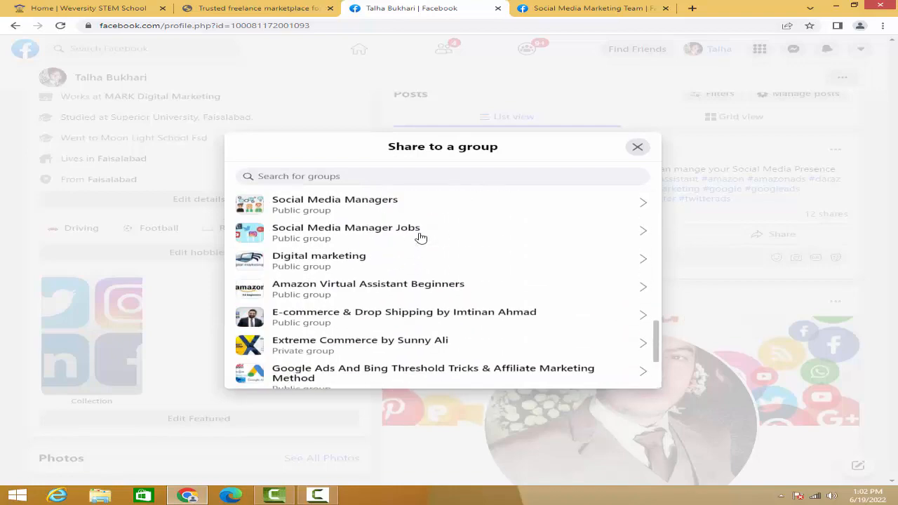
pyautogui.scroll(8, 421, 237)
pyautogui.scroll(5, 421, 237)
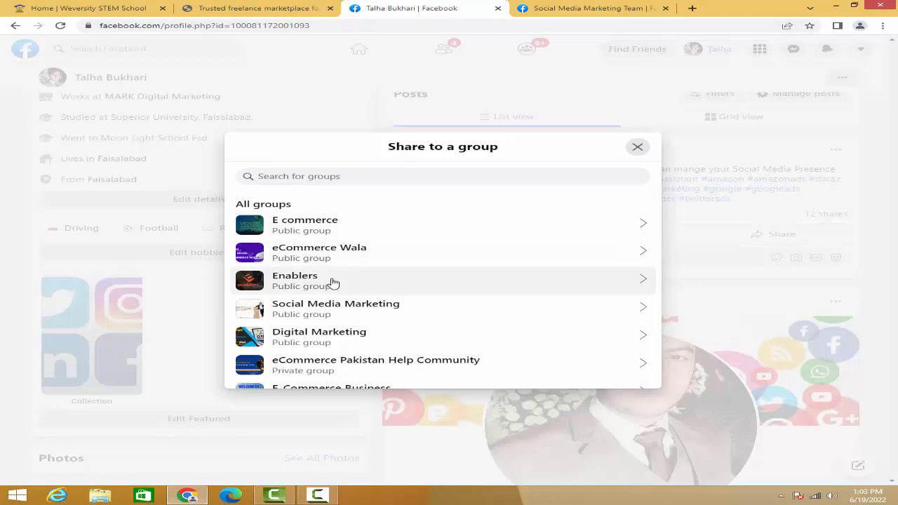
pyautogui.click(636, 148)
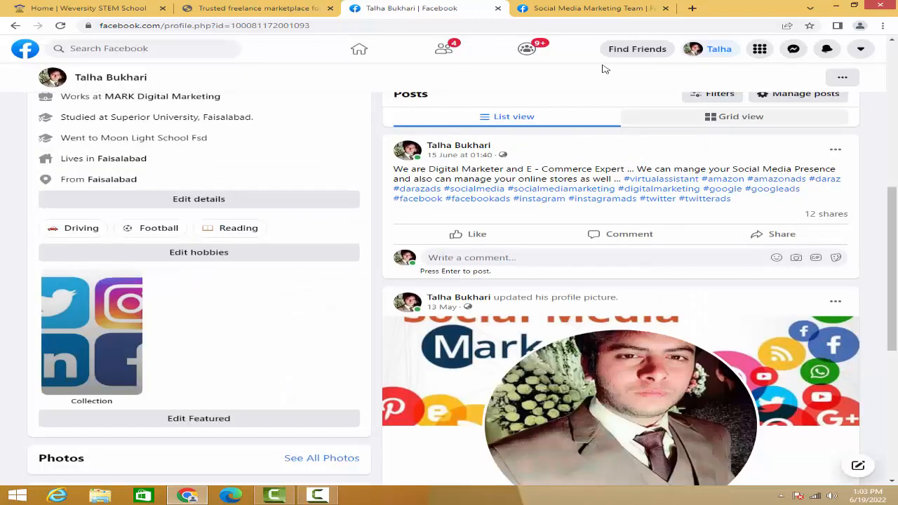
# - Return to the Social Media Marketing Team page, view the full list of friends to invite and close it
pyautogui.click(574, 7)
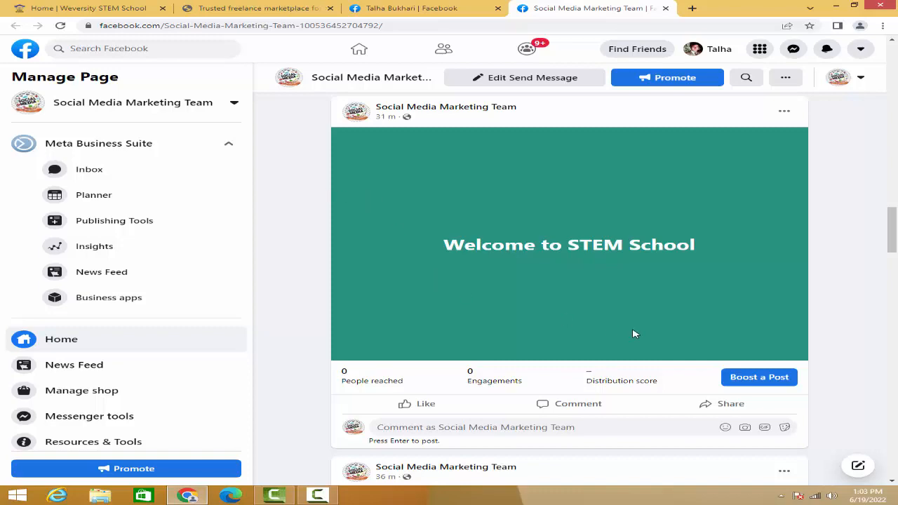
pyautogui.scroll(4, 615, 308)
pyautogui.scroll(18, 616, 308)
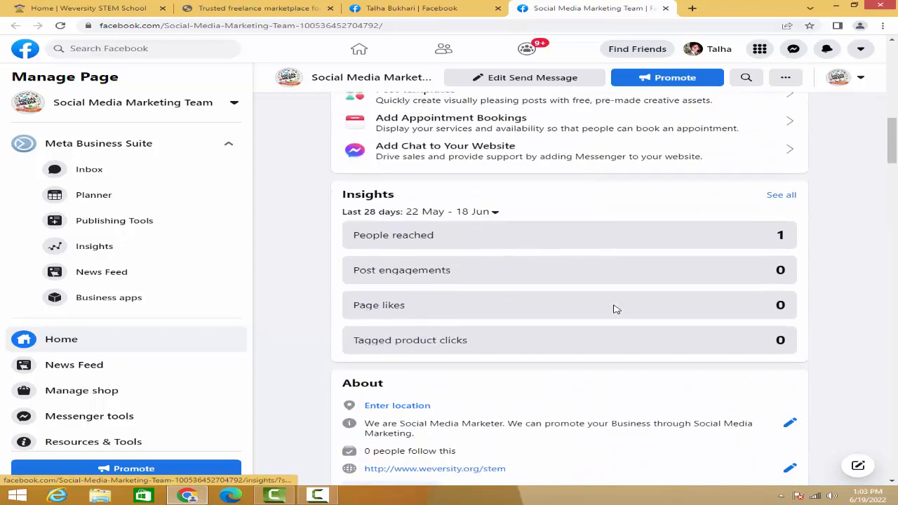
pyautogui.scroll(1, 615, 308)
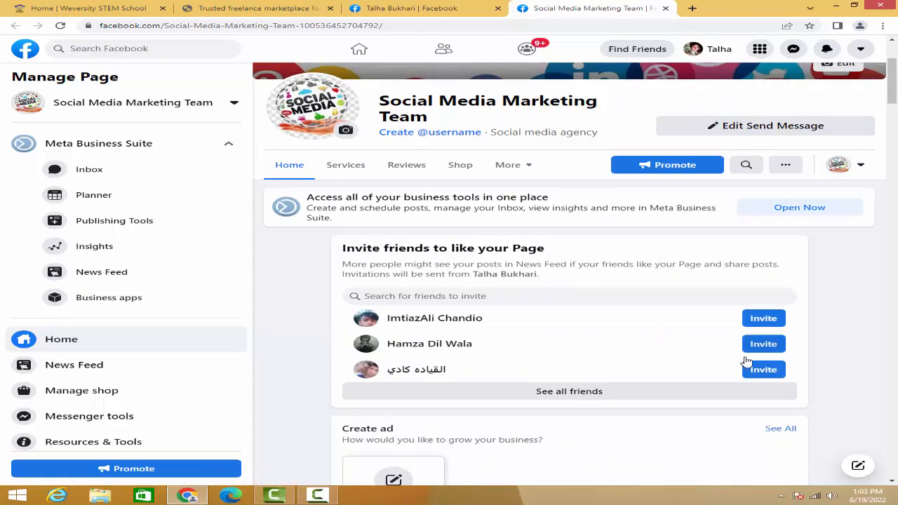
pyautogui.click(570, 391)
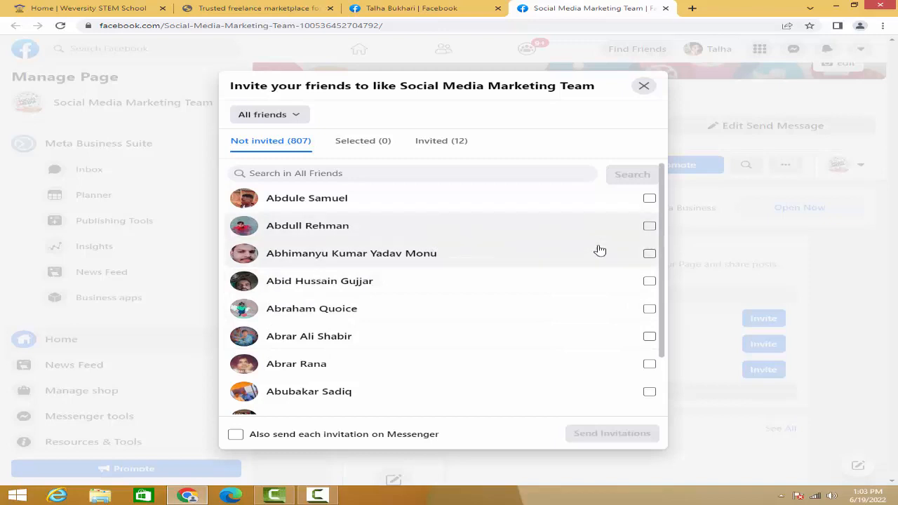
pyautogui.click(643, 87)
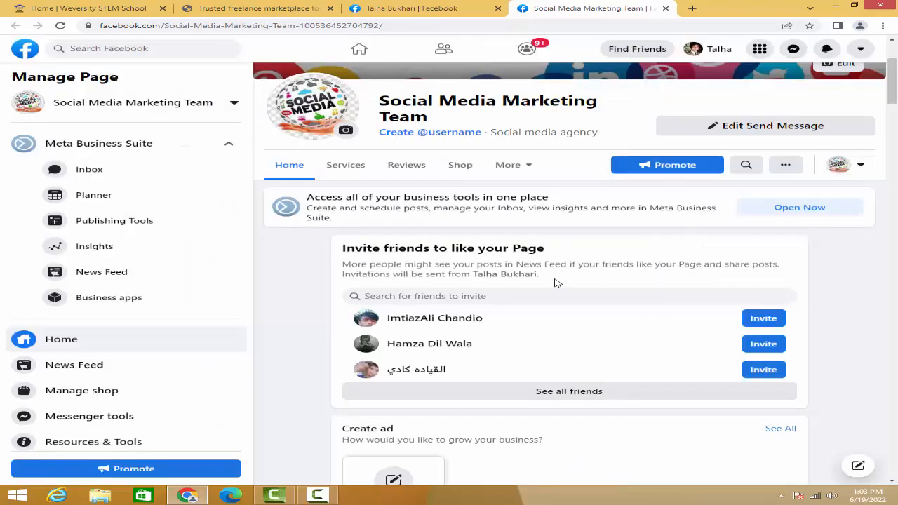
# - Look over the Social Media Marketing Team page down to the Welcome to STEM School post and return to its cover
pyautogui.scroll(-5, 557, 283)
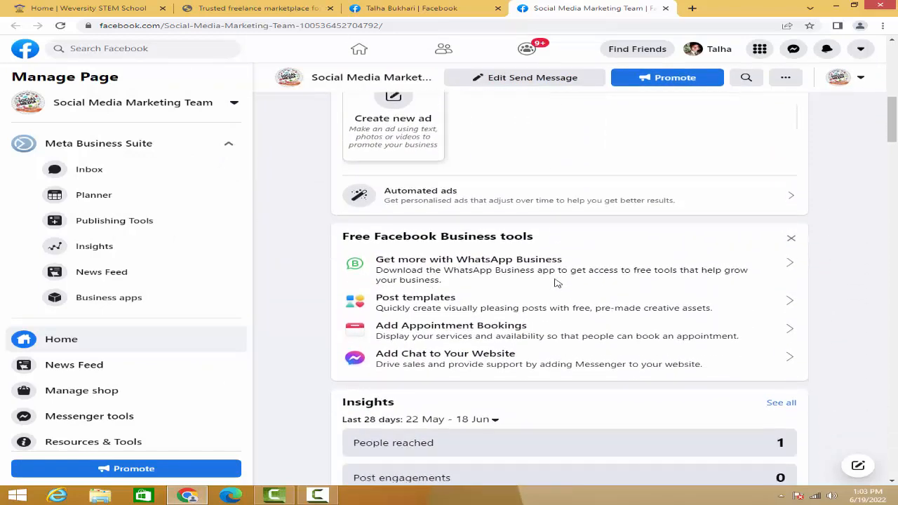
pyautogui.scroll(-3, 557, 283)
pyautogui.scroll(-3, 557, 282)
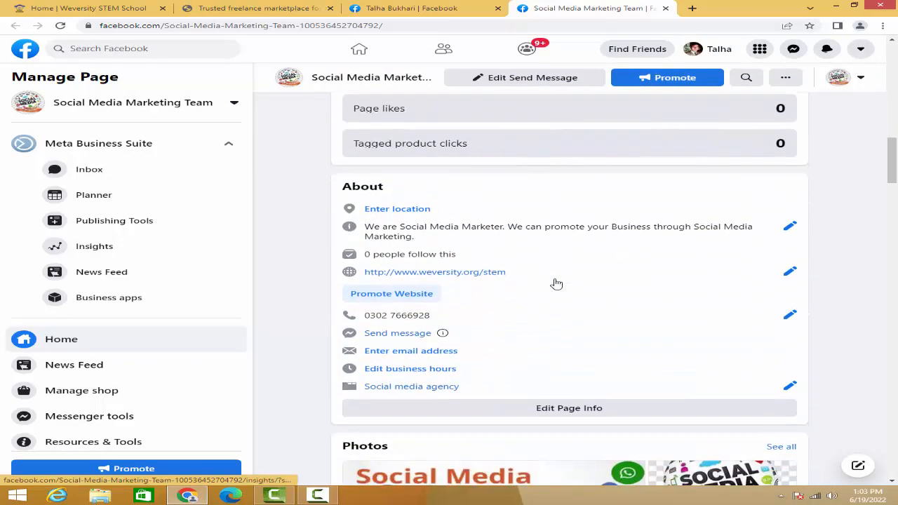
pyautogui.scroll(-10, 557, 283)
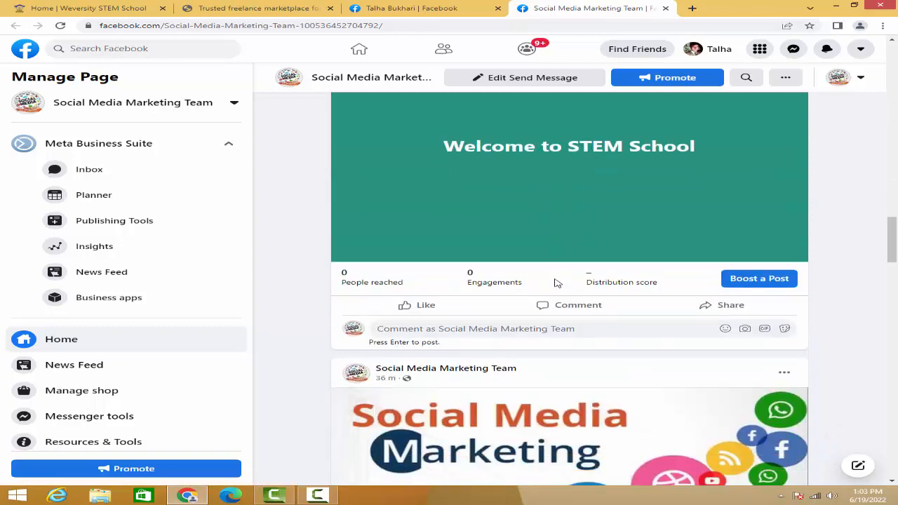
pyautogui.scroll(4, 557, 283)
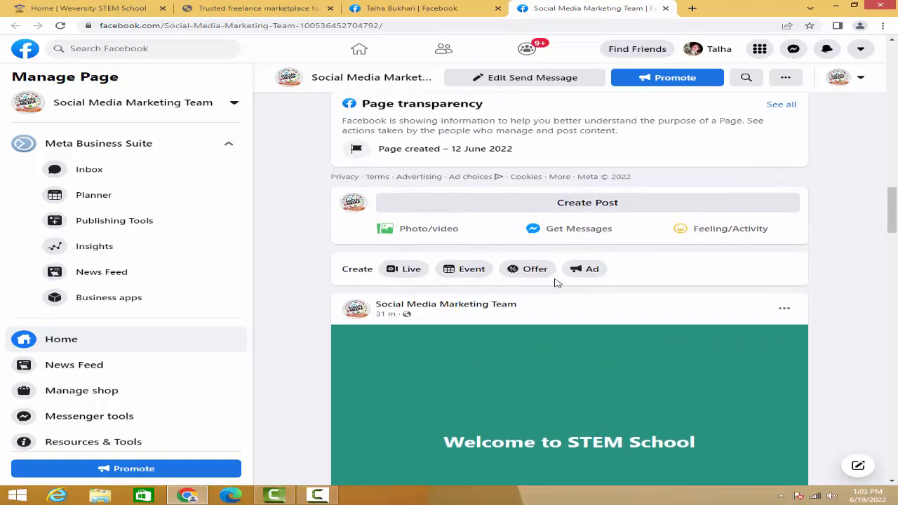
pyautogui.scroll(1, 557, 283)
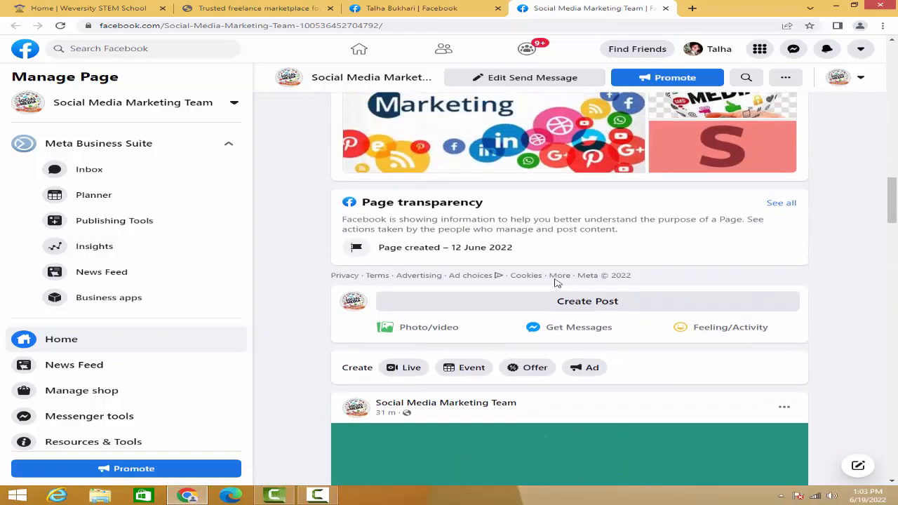
pyautogui.scroll(12, 557, 283)
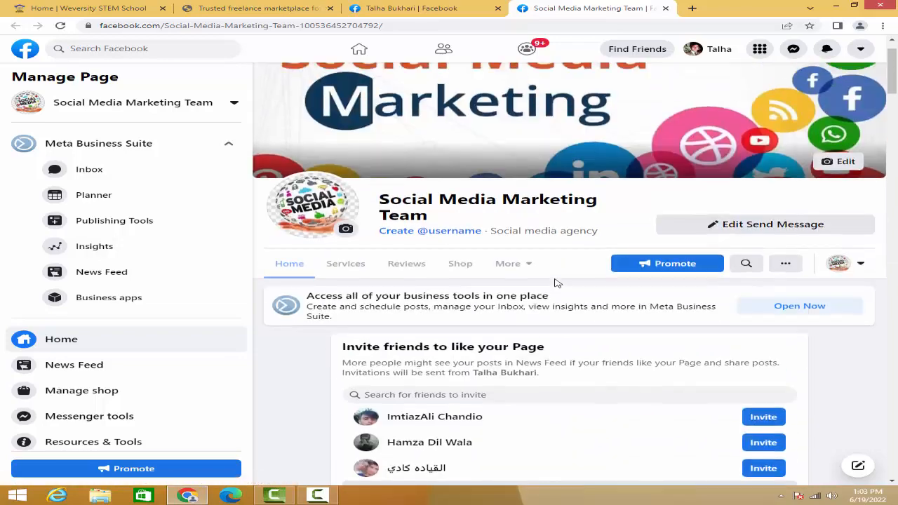
# - Review the page's friend invitation, Create ad, Free Facebook Business tools and Insights sections
pyautogui.scroll(-2, 555, 277)
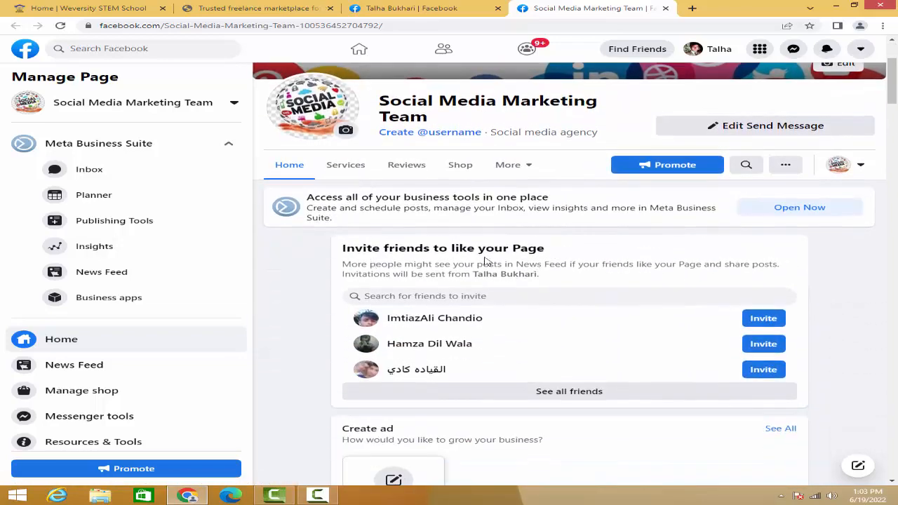
pyautogui.scroll(-3, 661, 288)
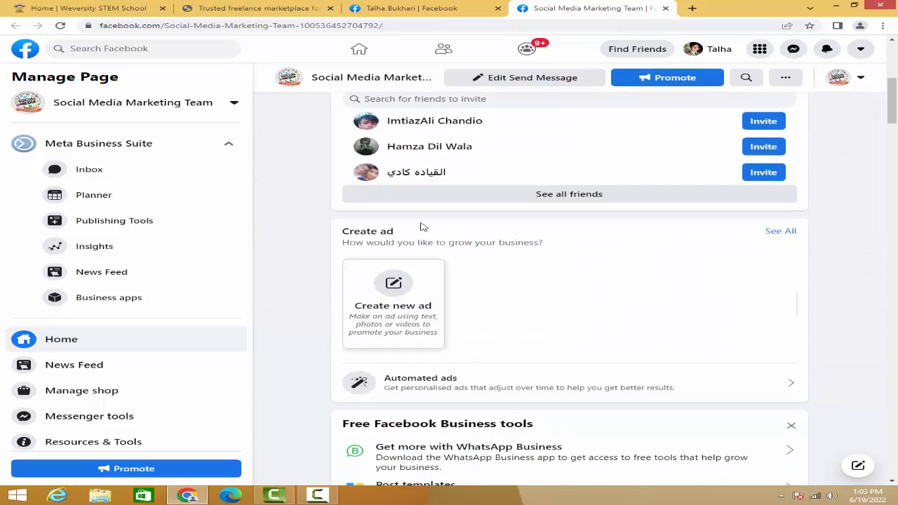
pyautogui.scroll(-2, 380, 243)
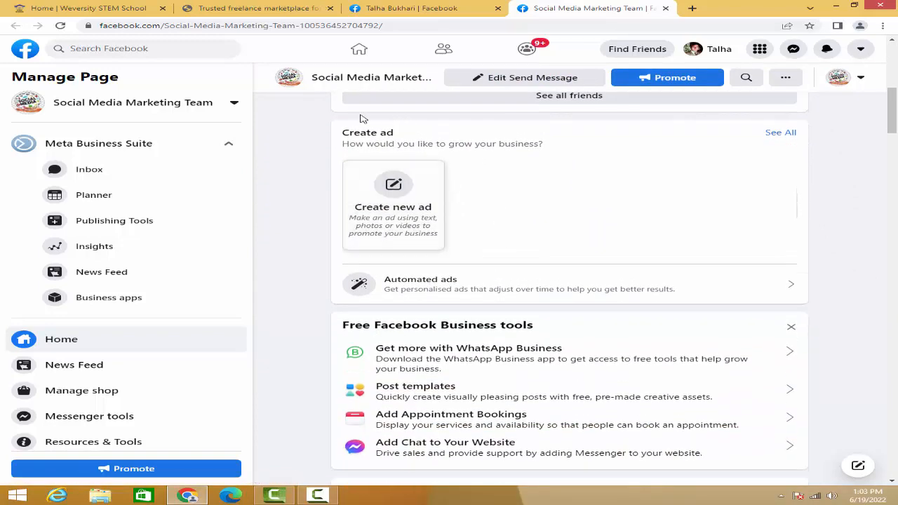
pyautogui.scroll(-2, 487, 251)
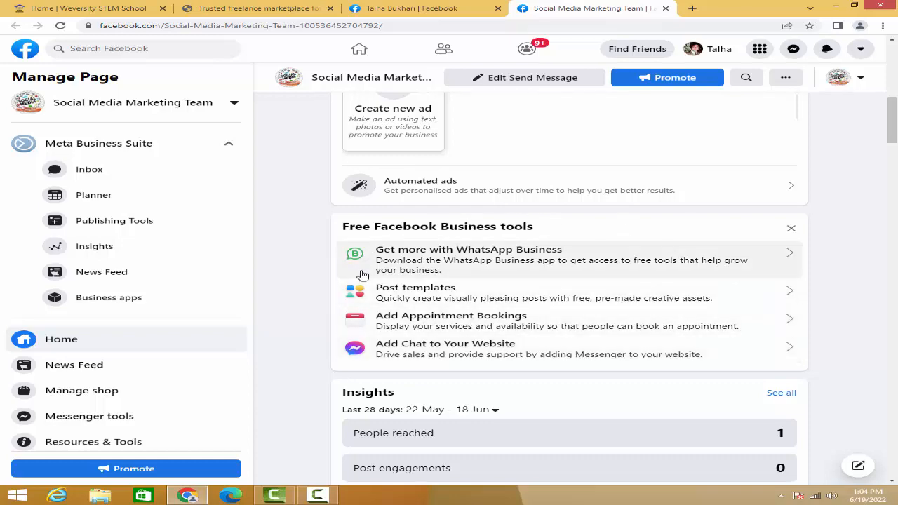
pyautogui.scroll(-2, 367, 290)
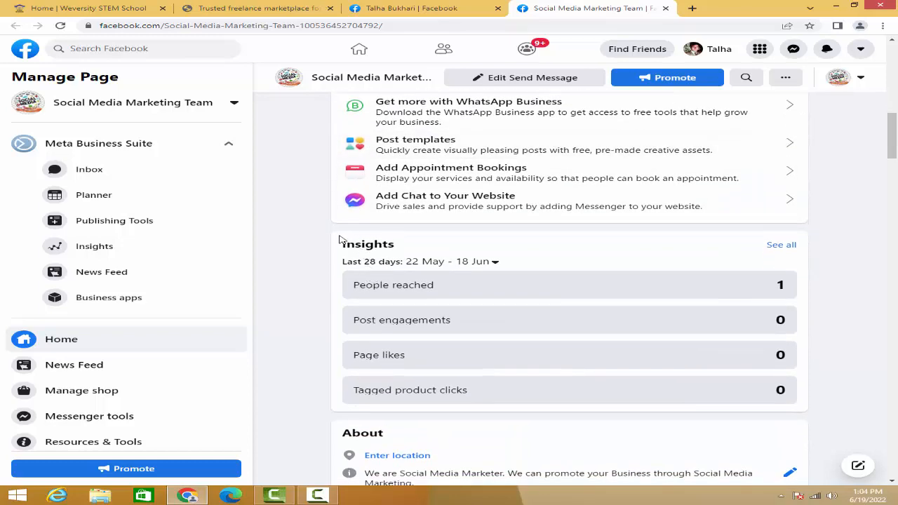
# - Review the page's Insights section, the page management options and the contact details and description in the About section
pyautogui.moveTo(336, 234); pyautogui.dragTo(855, 348)
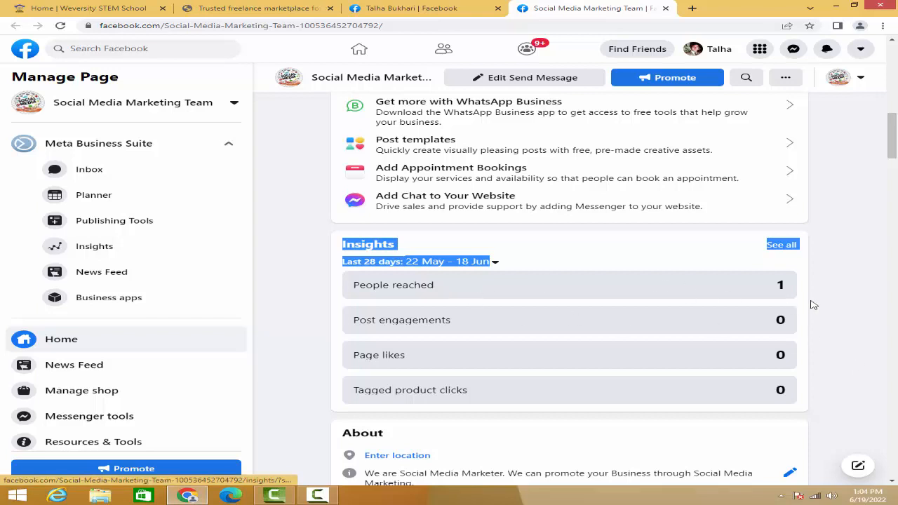
pyautogui.click(830, 291)
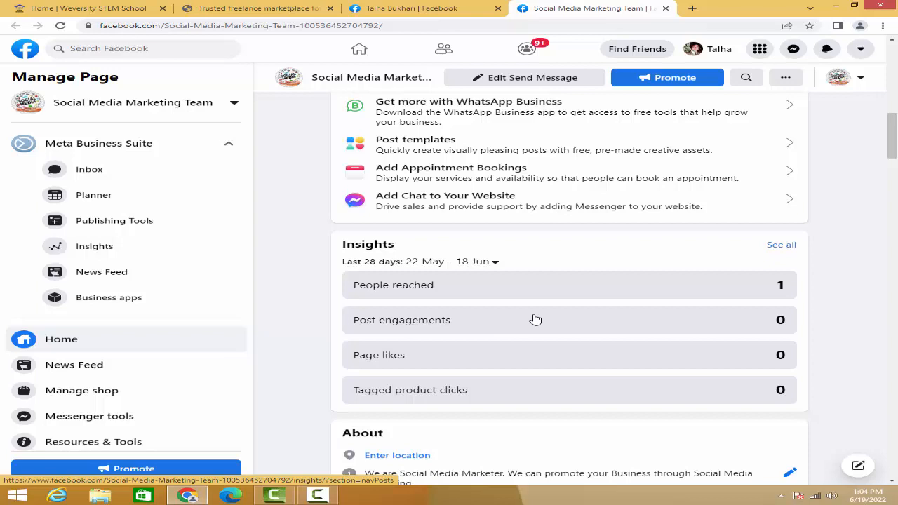
pyautogui.scroll(-1, 536, 319)
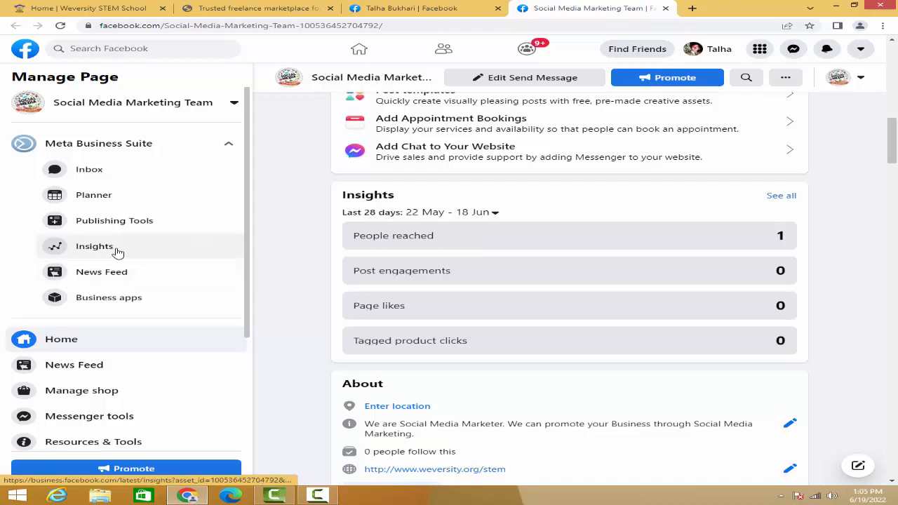
pyautogui.scroll(-2, 118, 385)
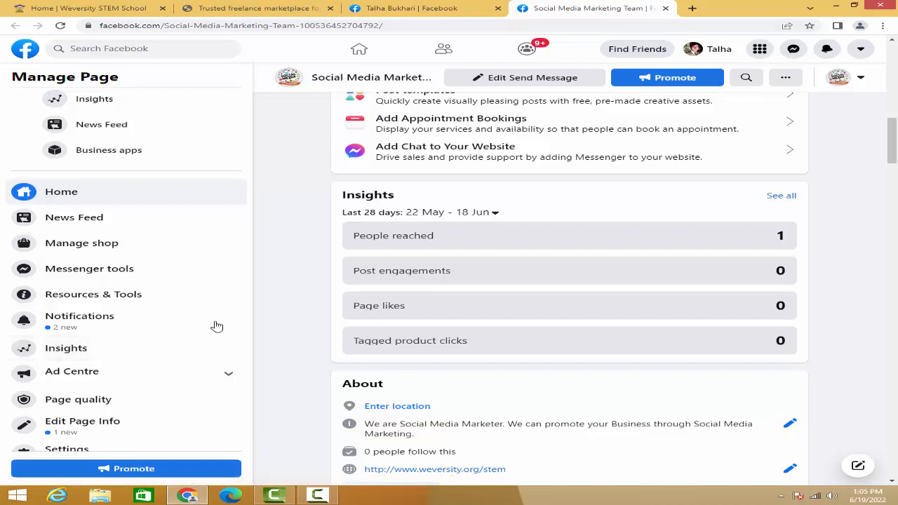
pyautogui.scroll(-2, 412, 312)
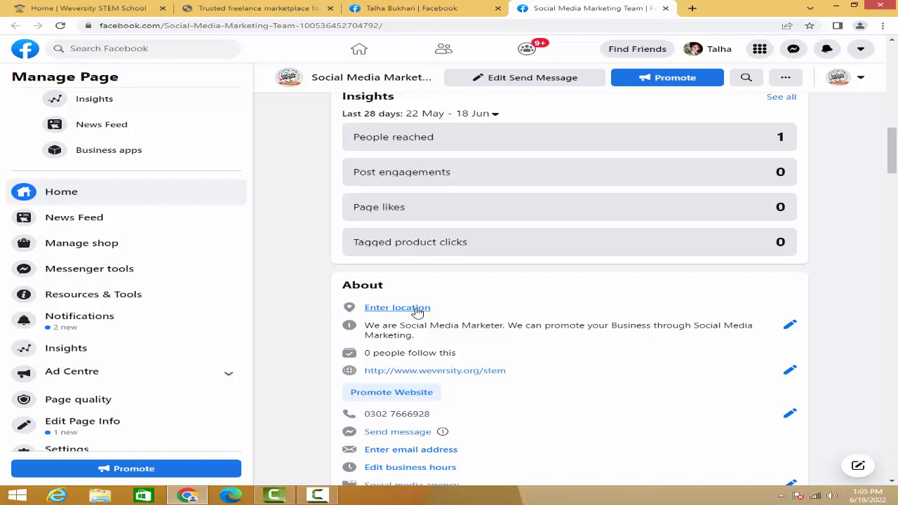
pyautogui.scroll(-2, 417, 311)
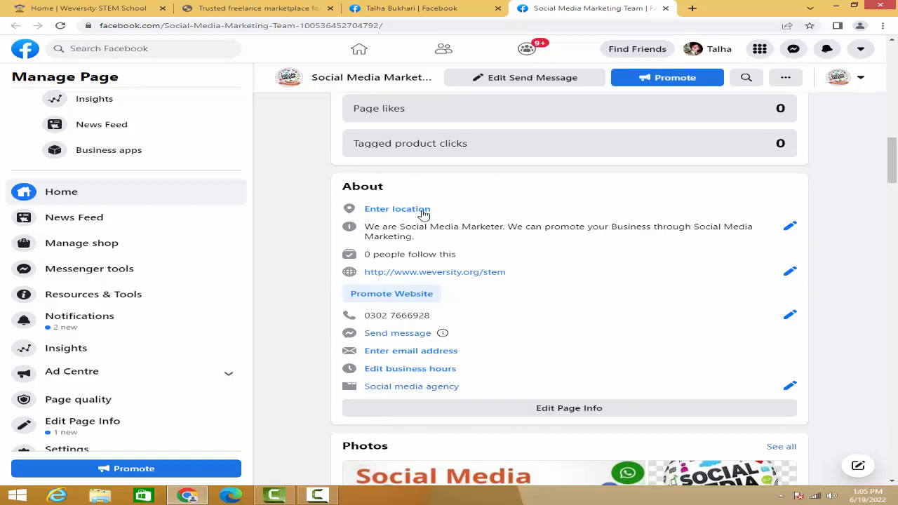
pyautogui.moveTo(447, 228); pyautogui.dragTo(504, 228)
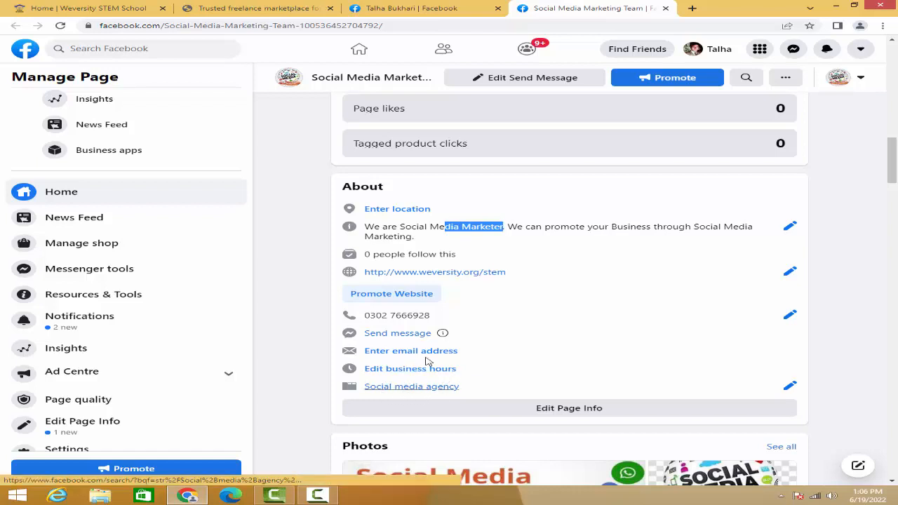
# - Look over the page's Photos and Page transparency sections and the Create options for Live, Event, Offer and Ad
pyautogui.scroll(-3, 413, 261)
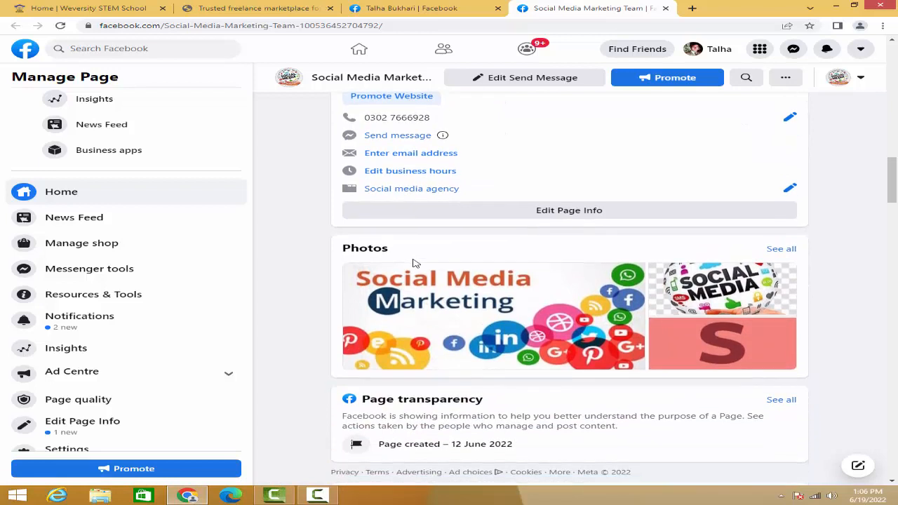
pyautogui.scroll(-1, 414, 253)
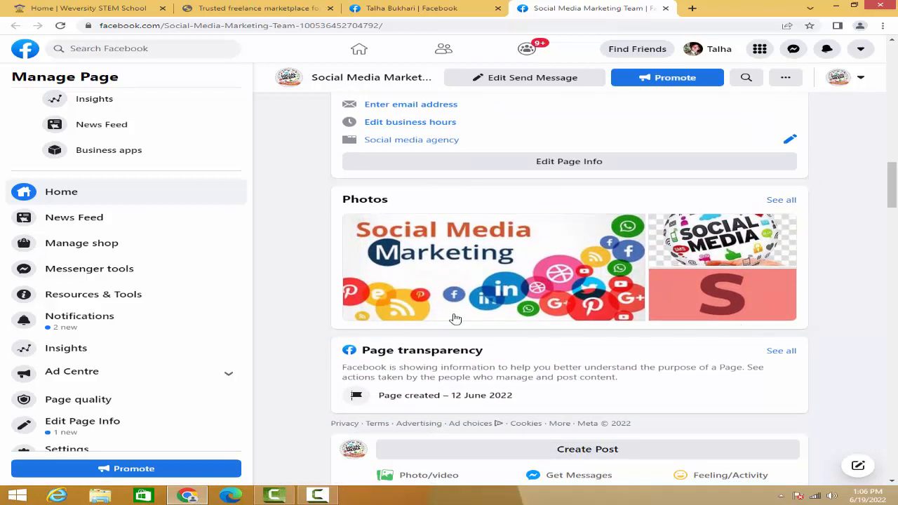
pyautogui.scroll(-2, 509, 246)
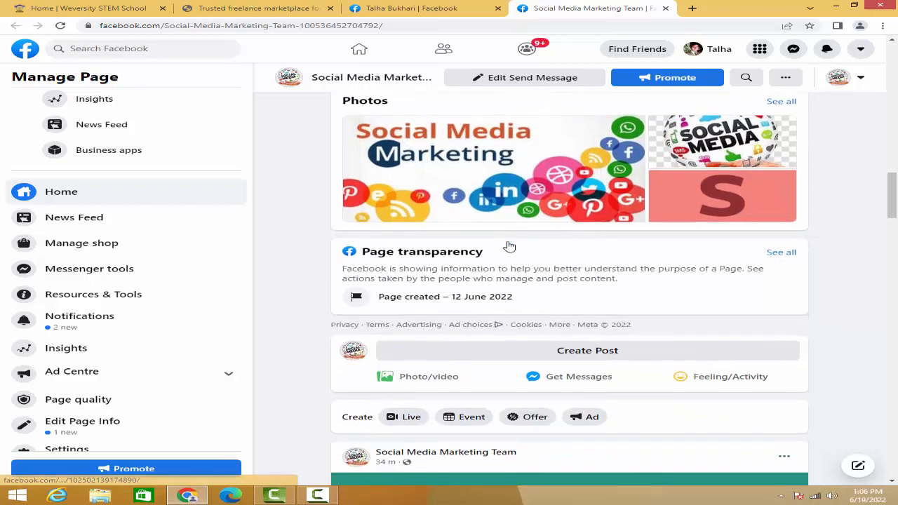
pyautogui.scroll(-3, 510, 247)
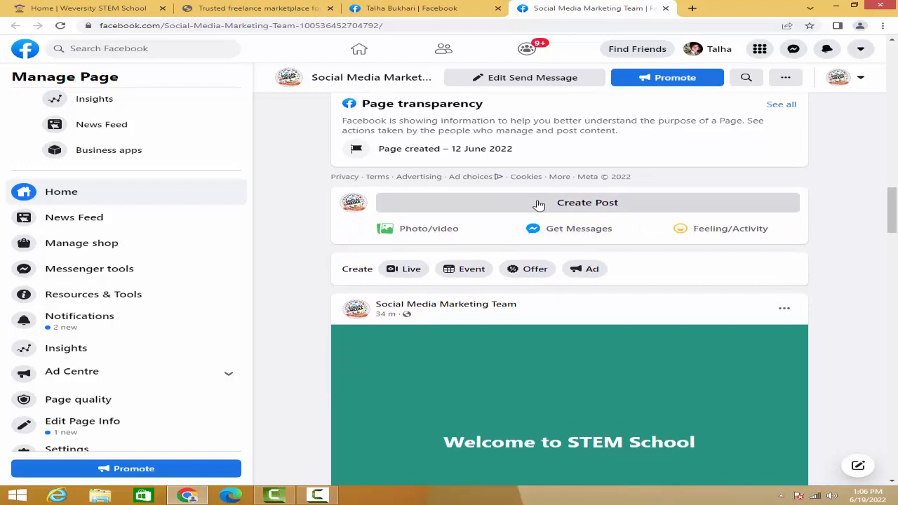
pyautogui.doubleClick(346, 271)
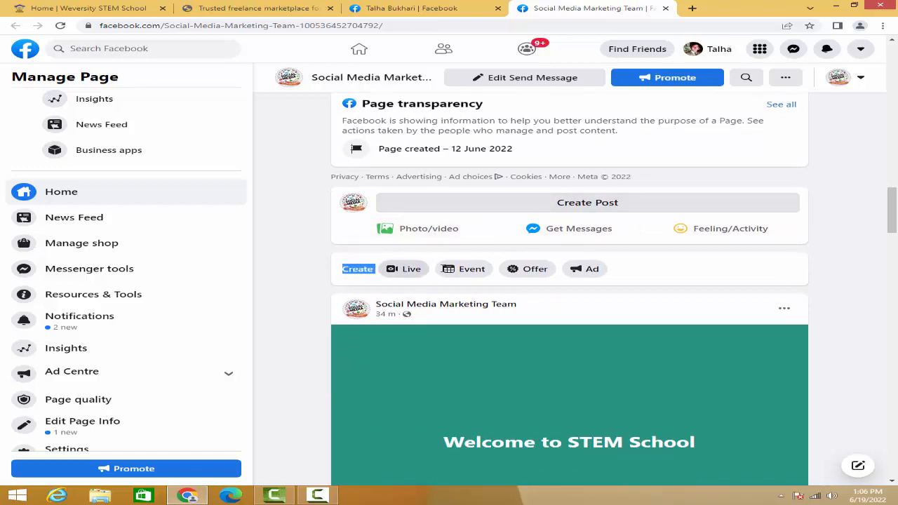
pyautogui.click(345, 271)
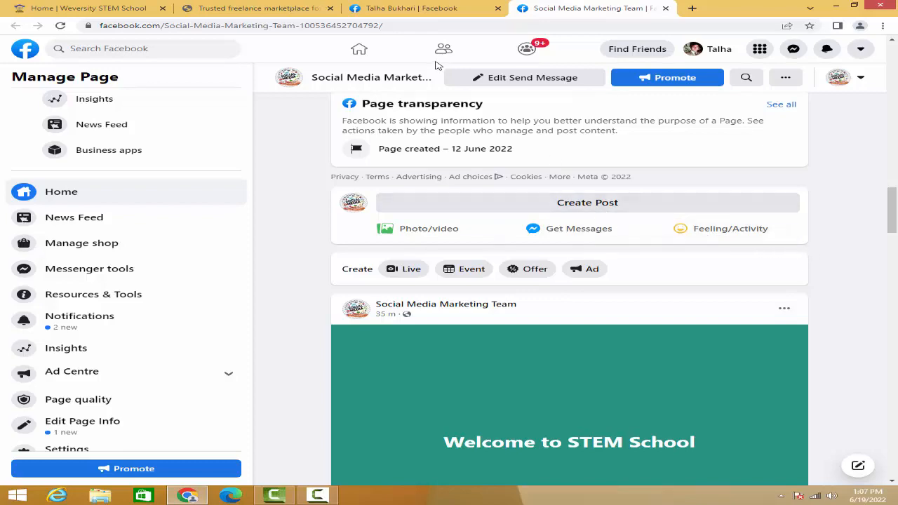
# - Go to the personal account's home feed, open its post composer and close it without posting
pyautogui.click(411, 10)
pyautogui.scroll(6, 383, 200)
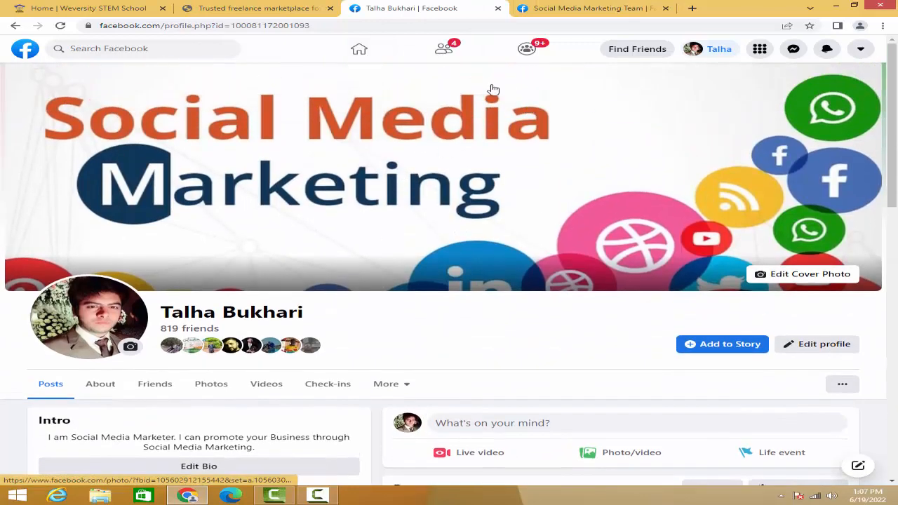
pyautogui.click(363, 53)
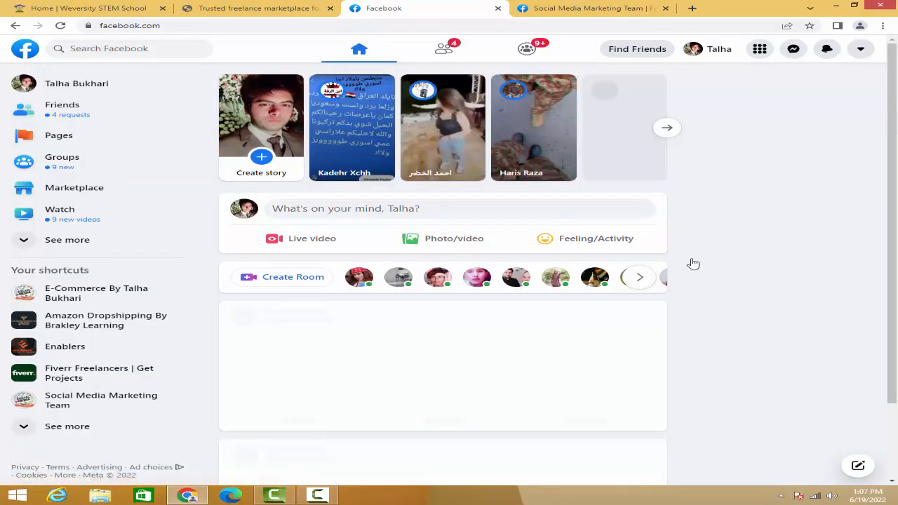
pyautogui.click(419, 214)
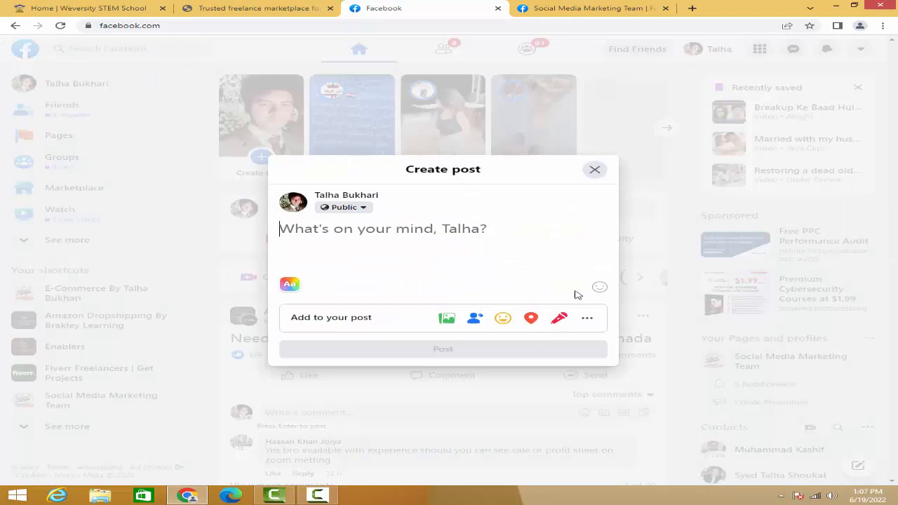
pyautogui.click(595, 170)
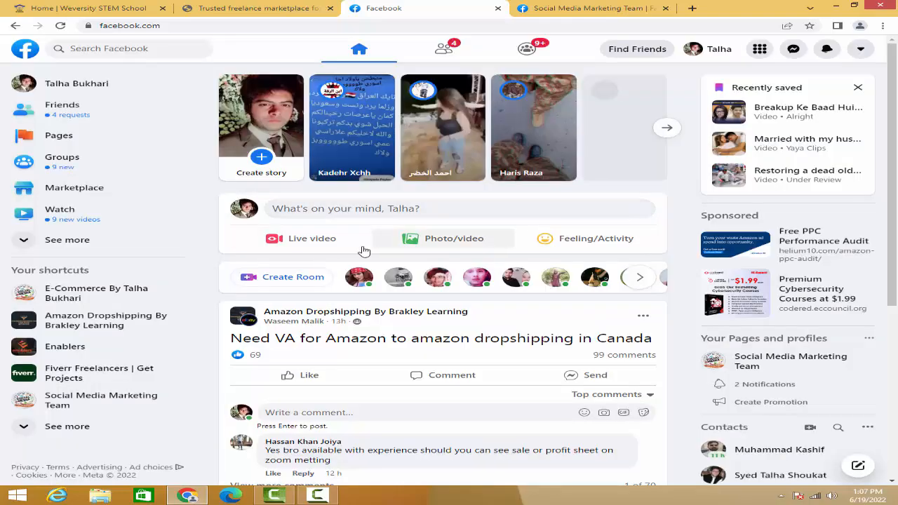
# - Start a new post on the Social Media Marketing Team page with the text "Social Media Marketing Course"
pyautogui.click(568, 8)
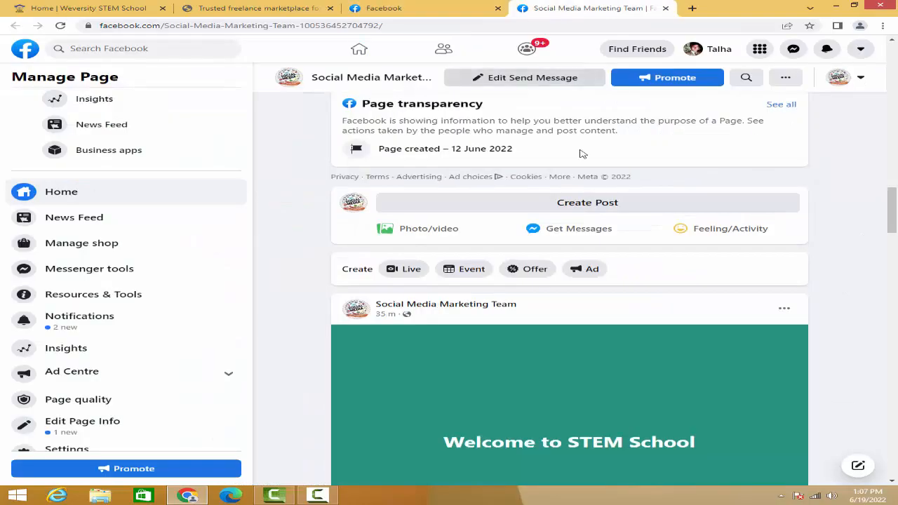
pyautogui.click(606, 211)
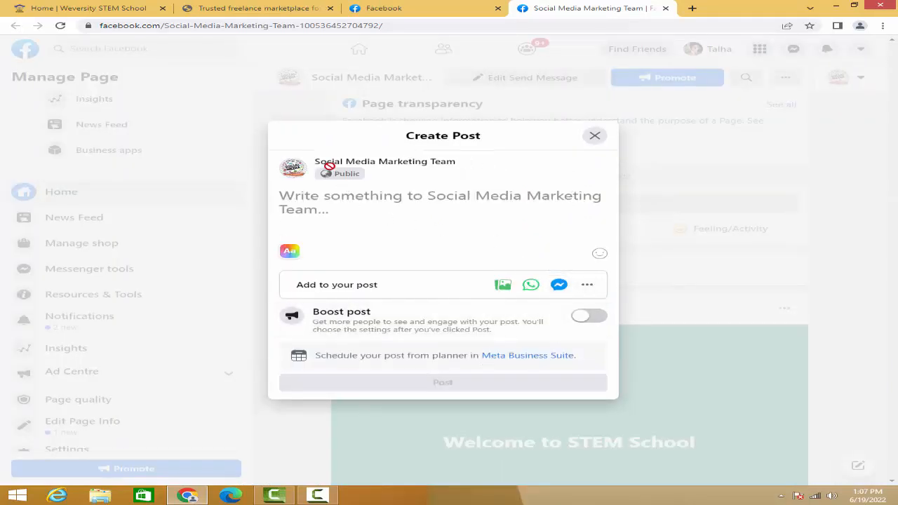
pyautogui.moveTo(314, 162); pyautogui.dragTo(455, 162)
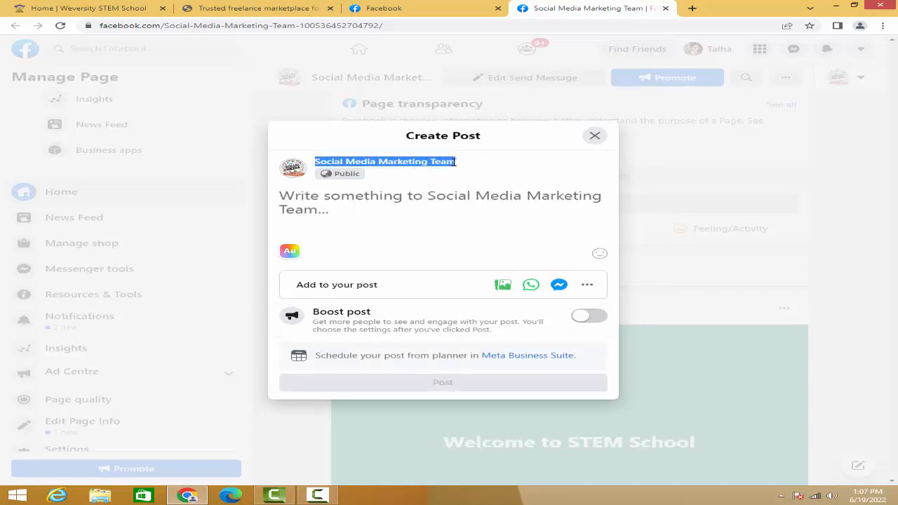
pyautogui.click(454, 163)
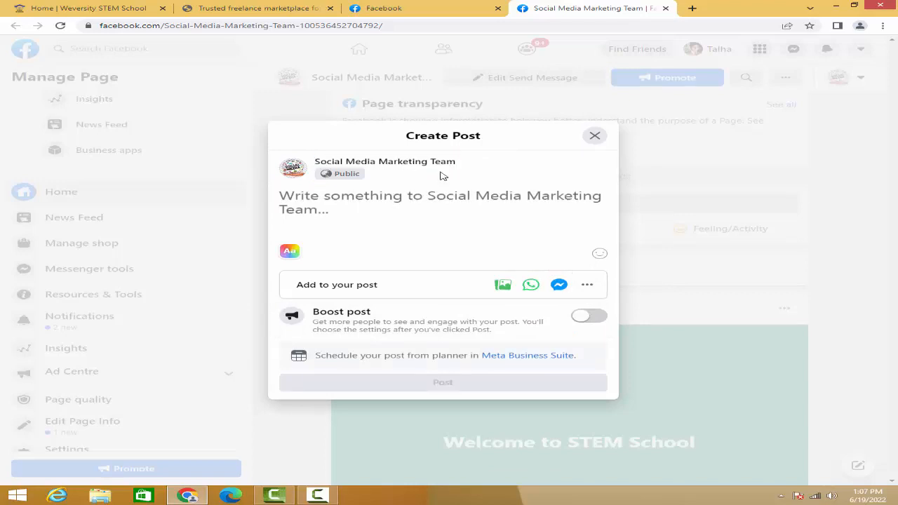
pyautogui.click(308, 192)
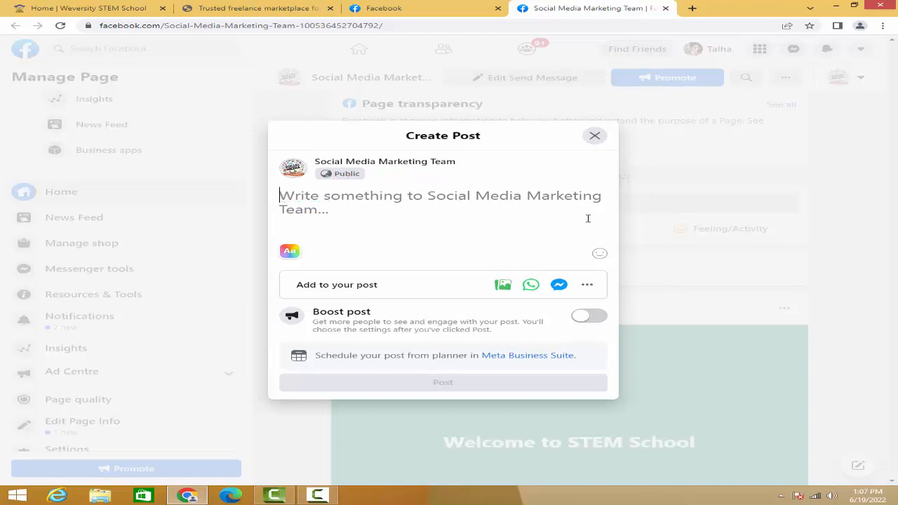
pyautogui.write('Soci')
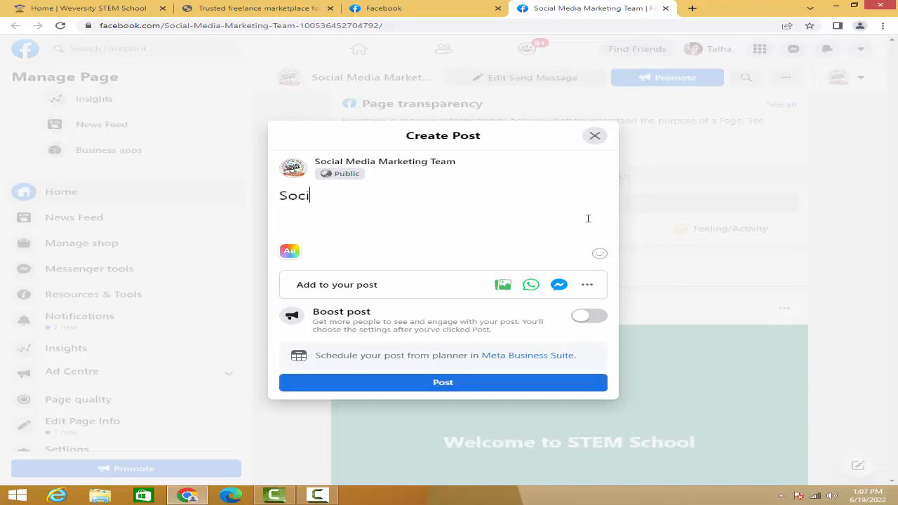
pyautogui.write('al Media Marke')
pyautogui.write('t')
pyautogui.press('BackSpace')
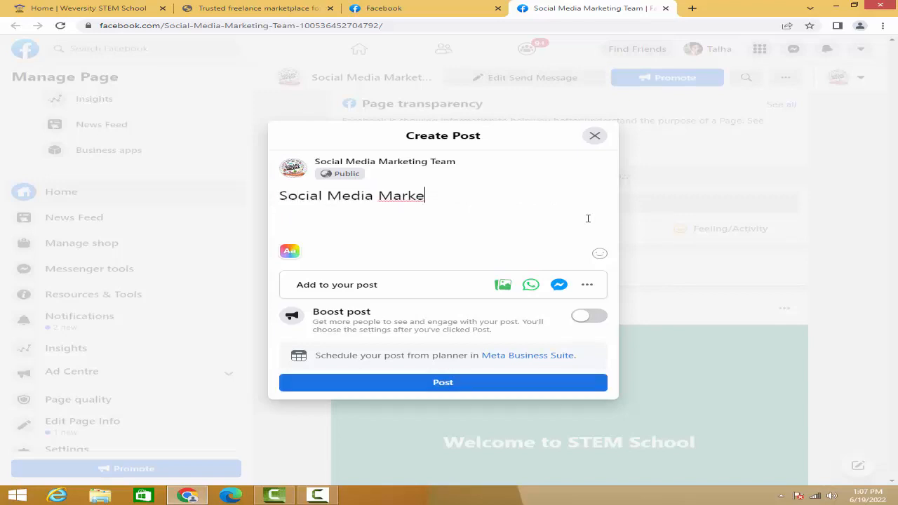
pyautogui.write('ting')
pyautogui.write('Course')
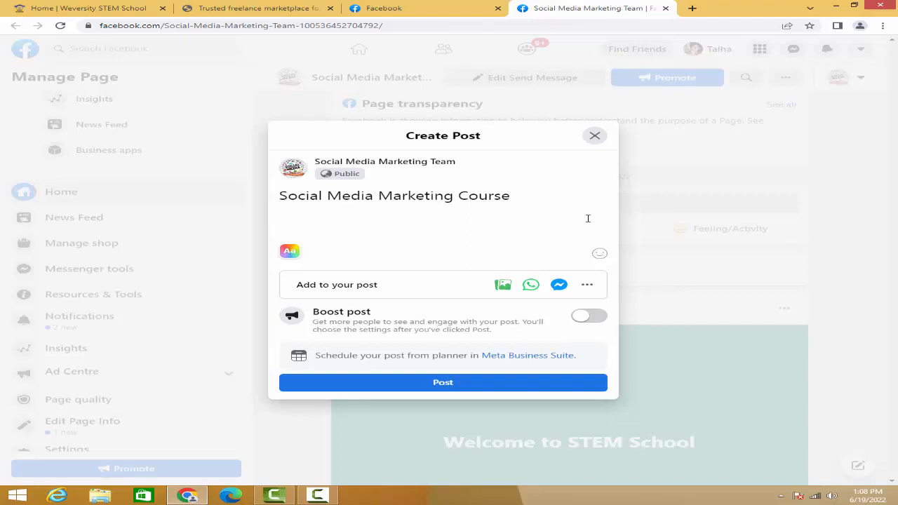
pyautogui.press('Return')
pyautogui.write('Register: www.w')
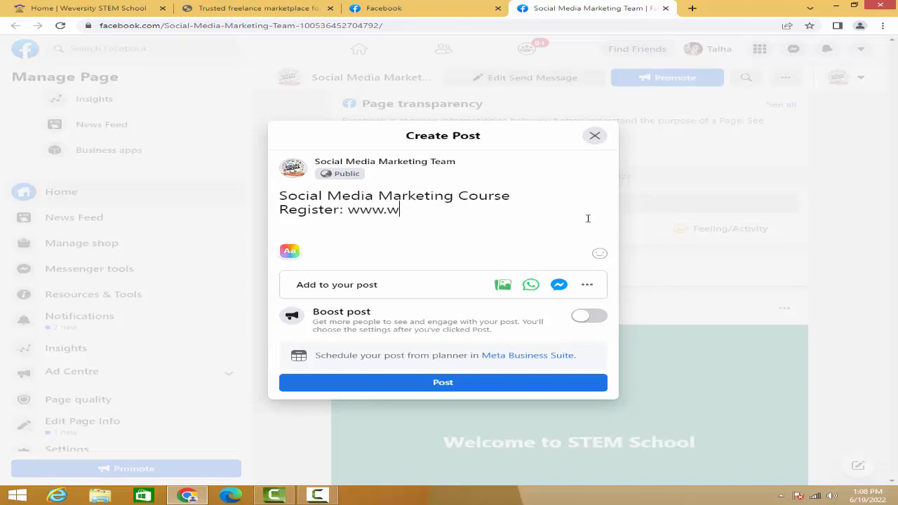
pyautogui.write('eversity.org')
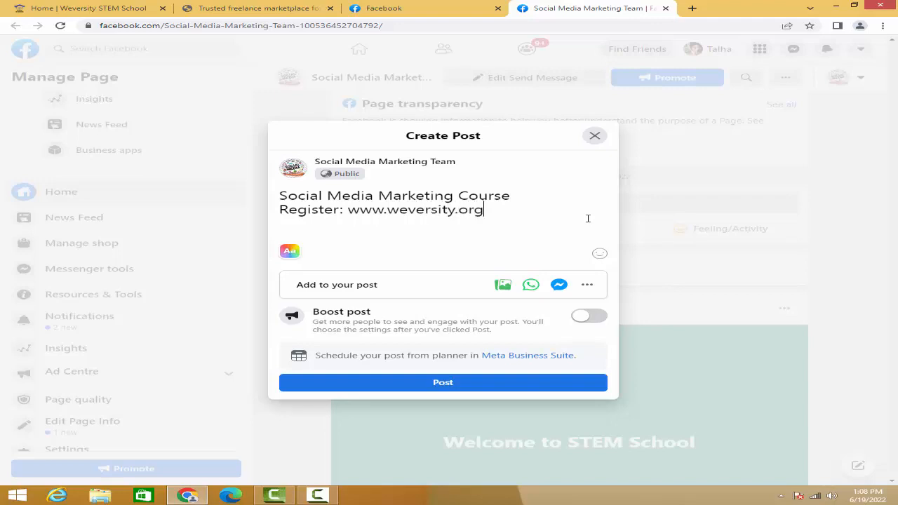
pyautogui.write('/ste')
pyautogui.write('m')
# - Add the suggested hashtags #onlinecourse and #digitalmarketing on a new line below the registration link
pyautogui.write('#')
pyautogui.write('online')
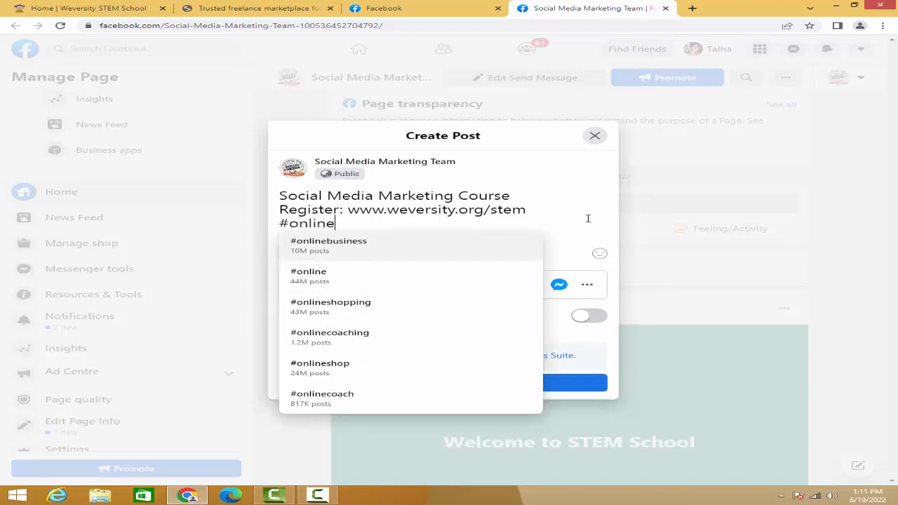
pyautogui.write('cour')
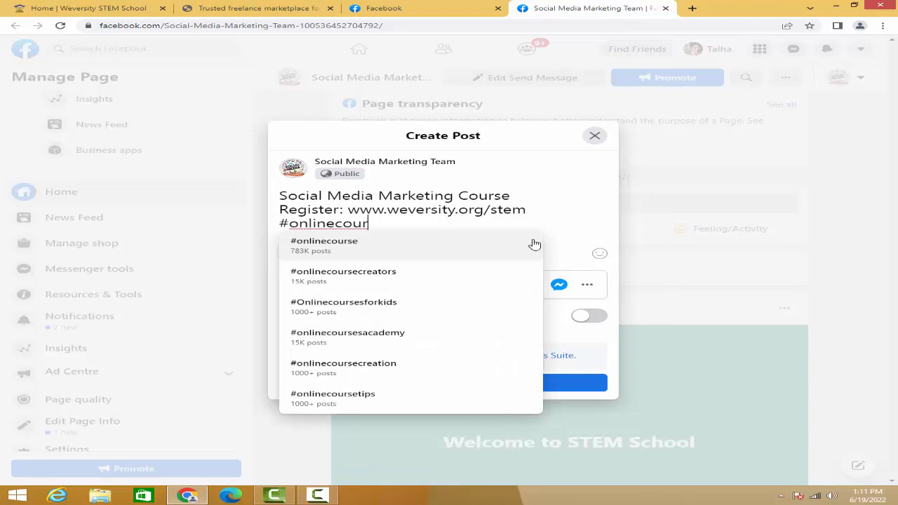
pyautogui.click(315, 254)
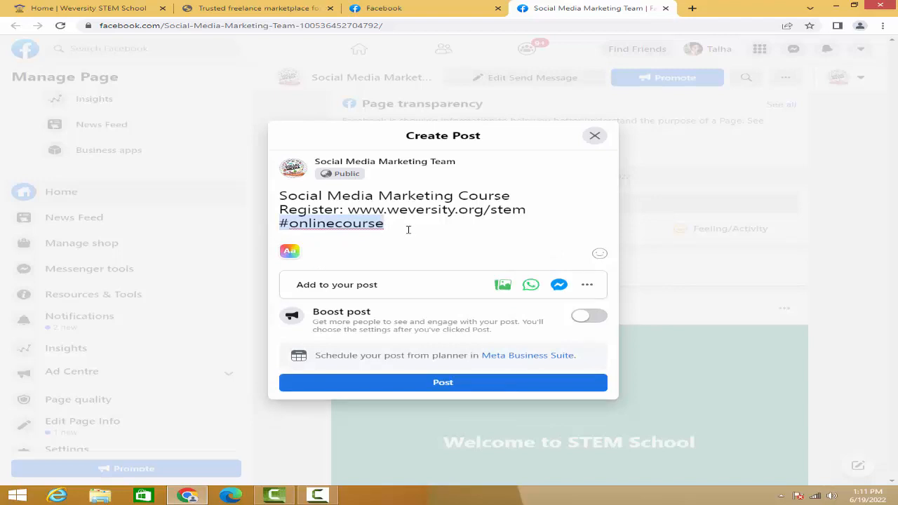
pyautogui.write('#')
pyautogui.write('digit')
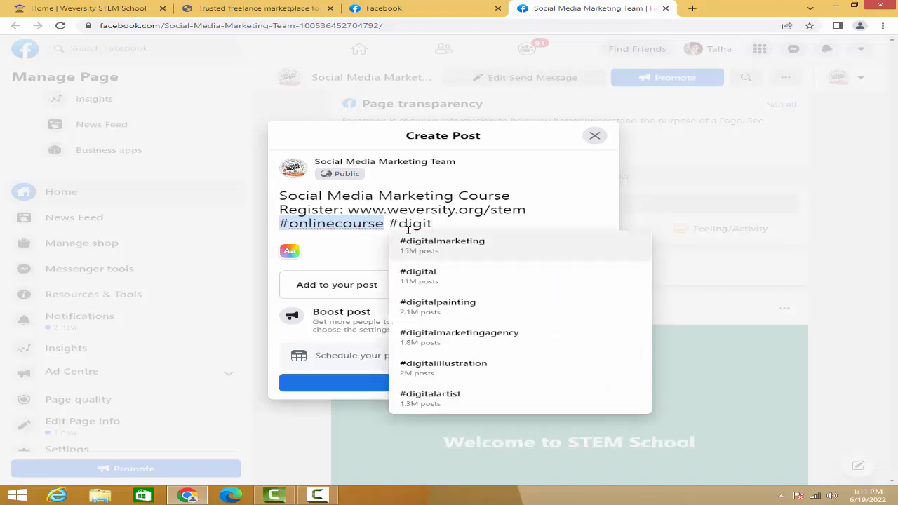
pyautogui.click(446, 246)
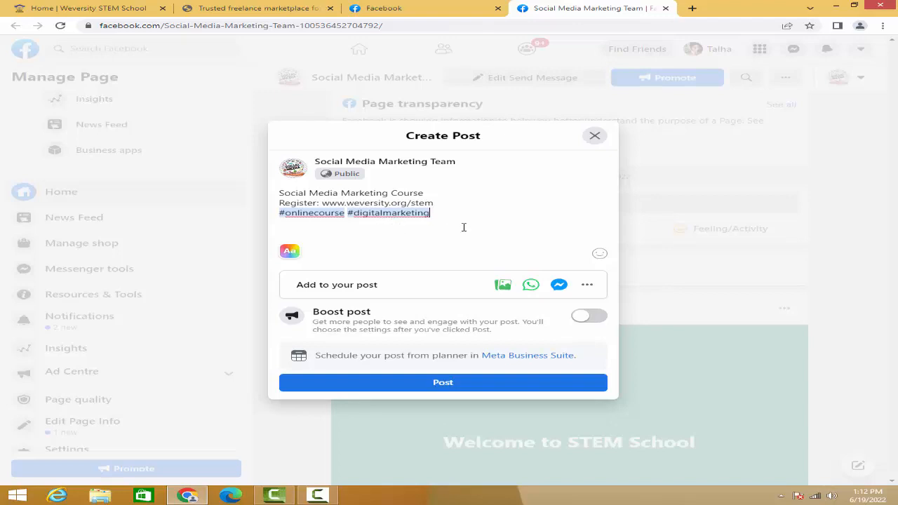
# - Add the hashtag #onlinefreecourse after #digitalmarketing in the post text
pyautogui.write('#')
pyautogui.write('onlin')
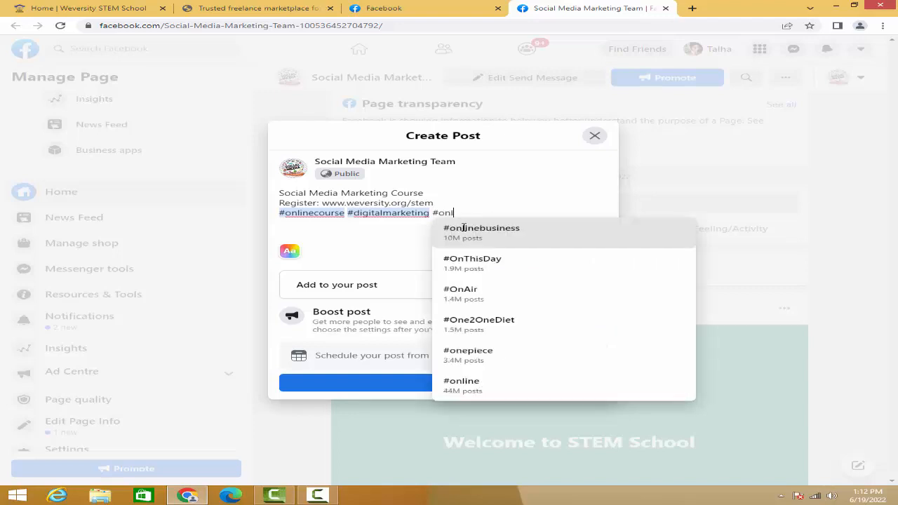
pyautogui.write('efr')
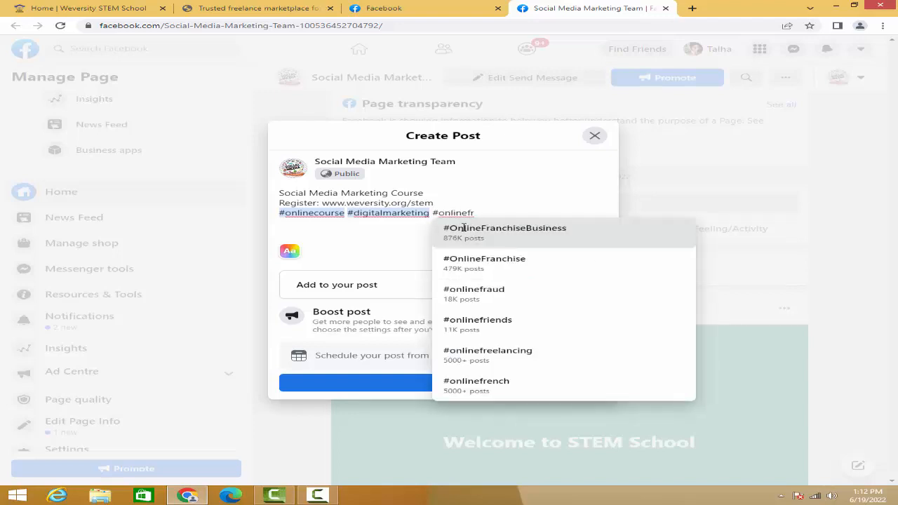
pyautogui.write('ee')
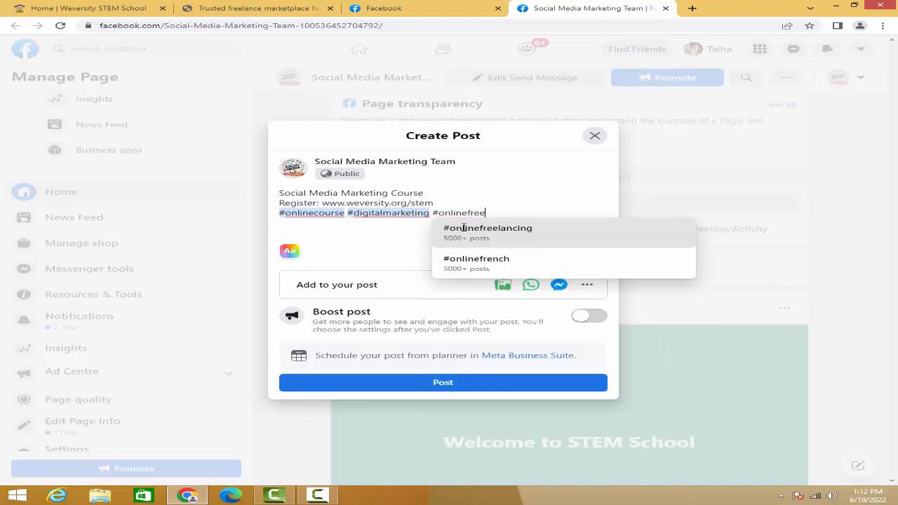
pyautogui.write('cou')
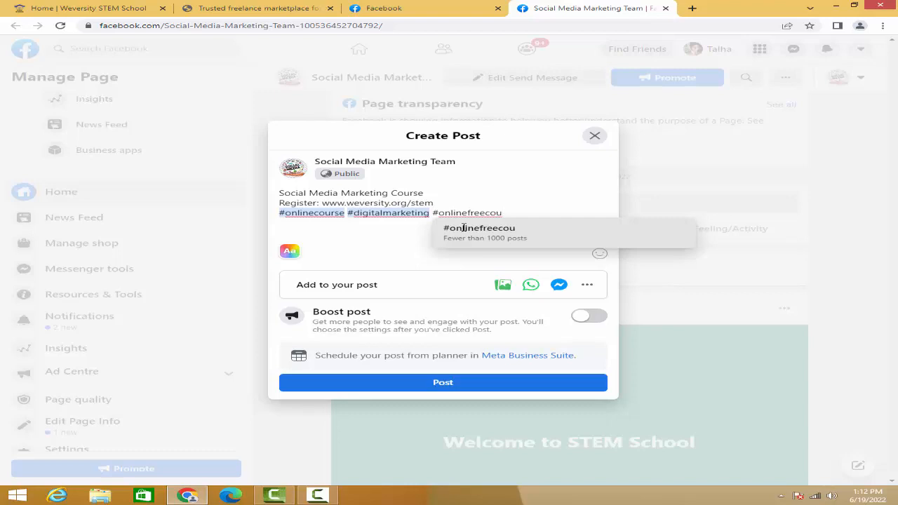
pyautogui.write('rse')
pyautogui.click(516, 239)
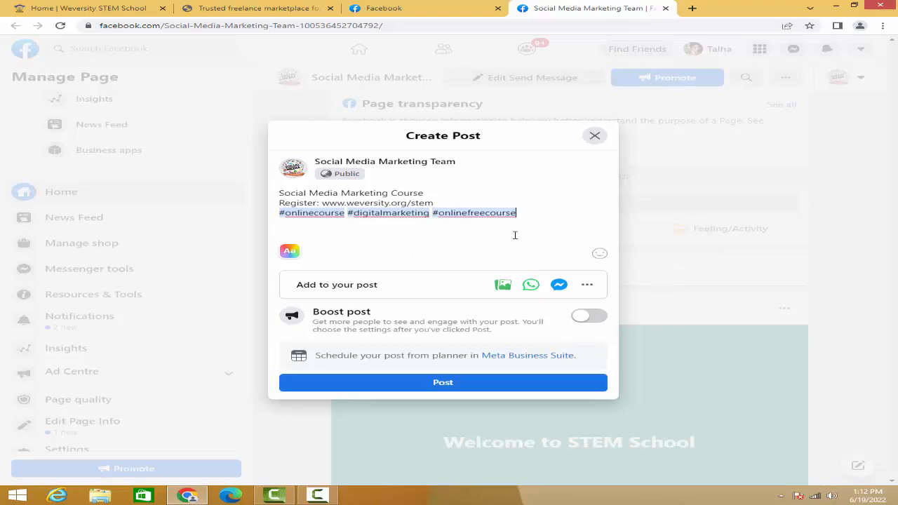
# - Add the suggested hashtags #freelance and #freelancing at the end of the post's hashtag line
pyautogui.write('#free')
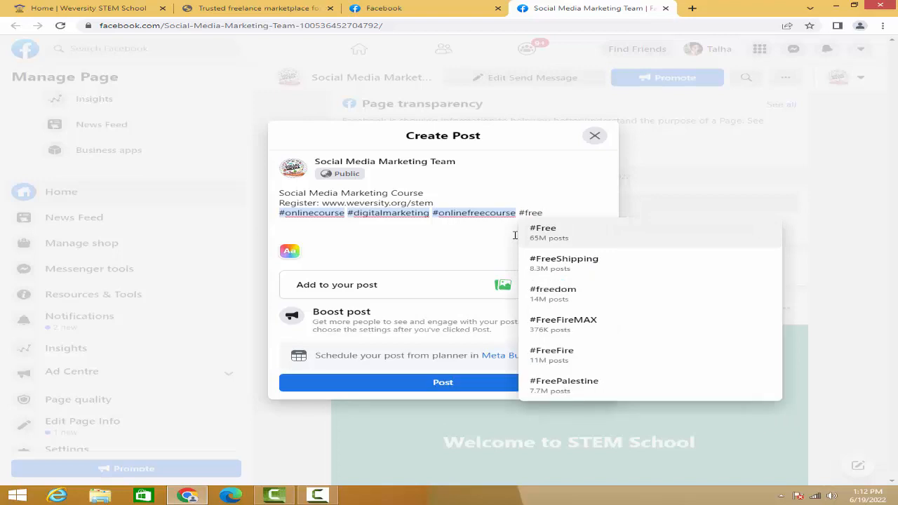
pyautogui.write('la')
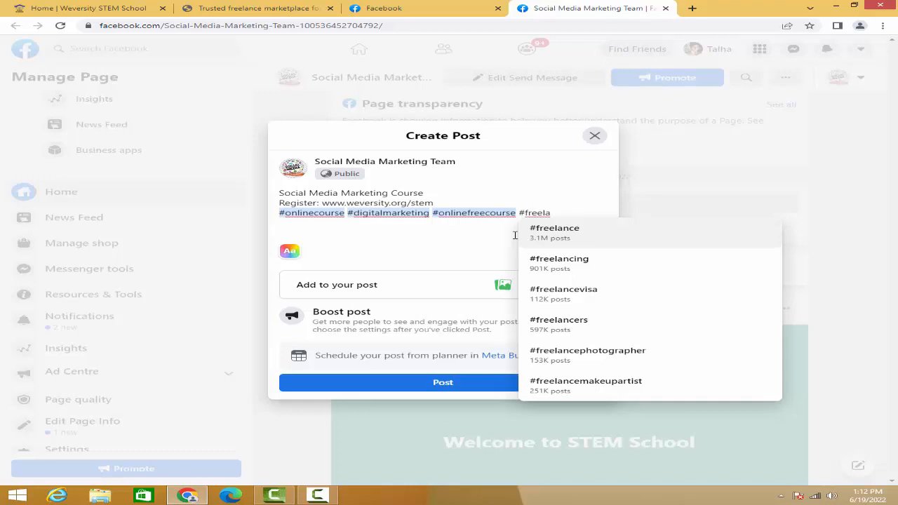
pyautogui.press('Return')
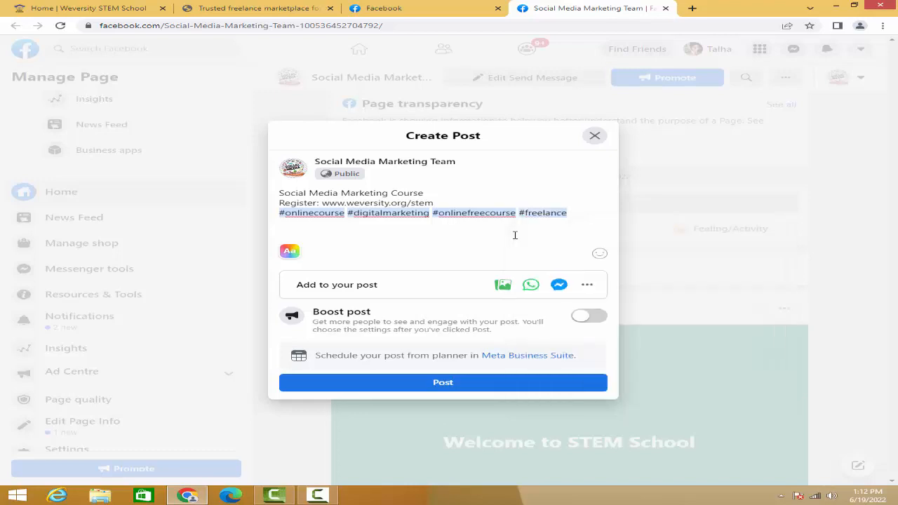
pyautogui.write('#freelanci')
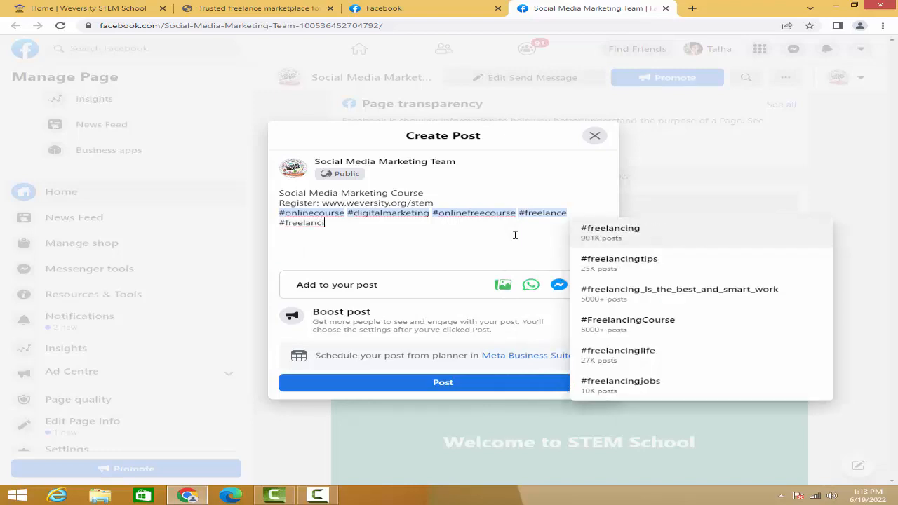
pyautogui.write('n')
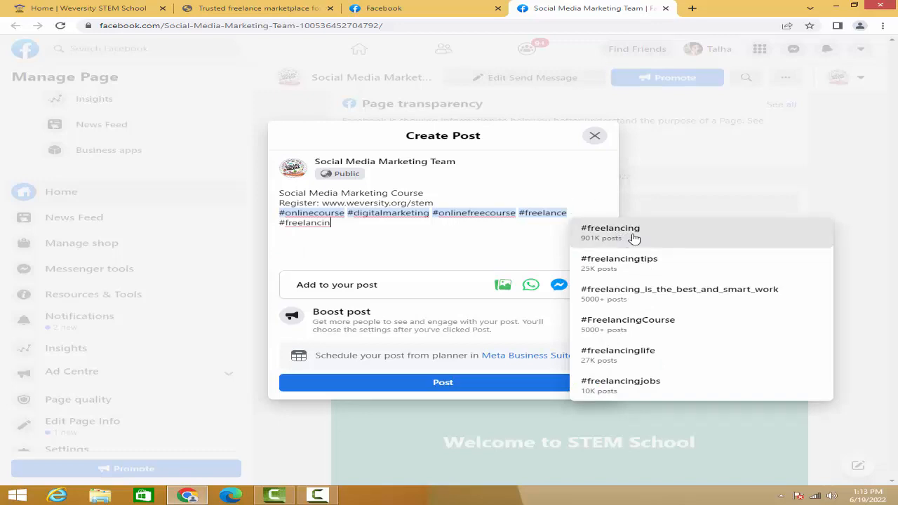
pyautogui.write('g')
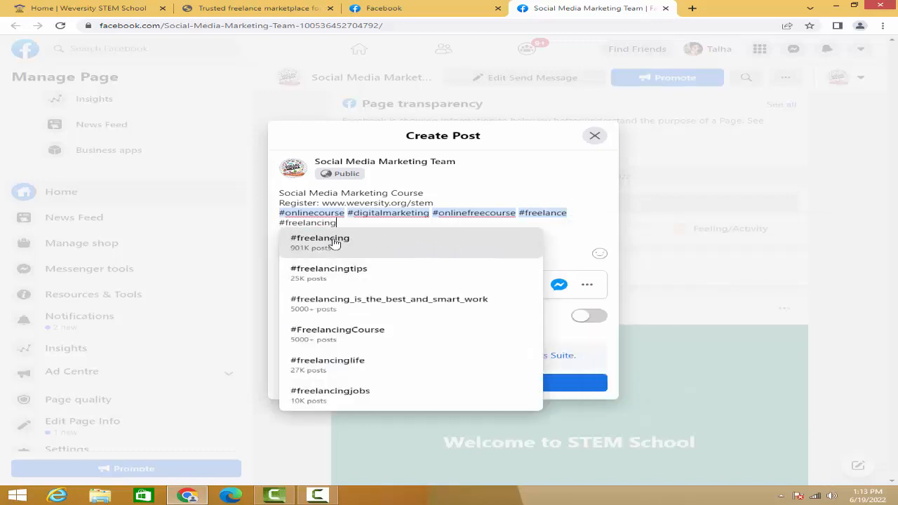
pyautogui.click(391, 243)
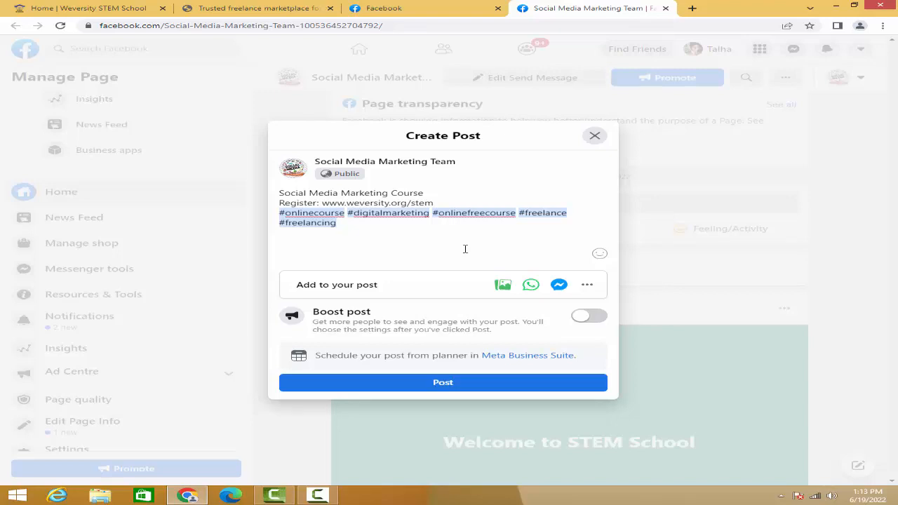
# - Highlight the registration link in the post text, then clear the selection
pyautogui.moveTo(284, 193); pyautogui.dragTo(322, 203)
pyautogui.click(432, 203)
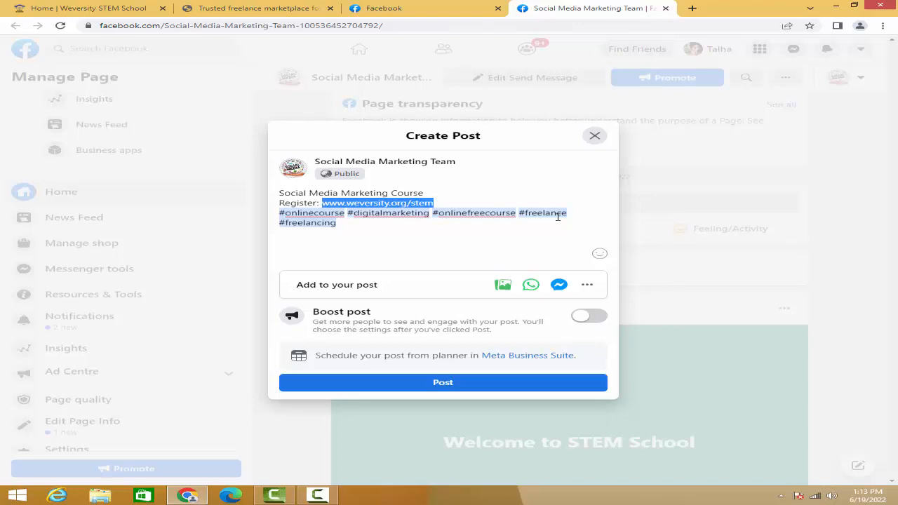
pyautogui.click(351, 227)
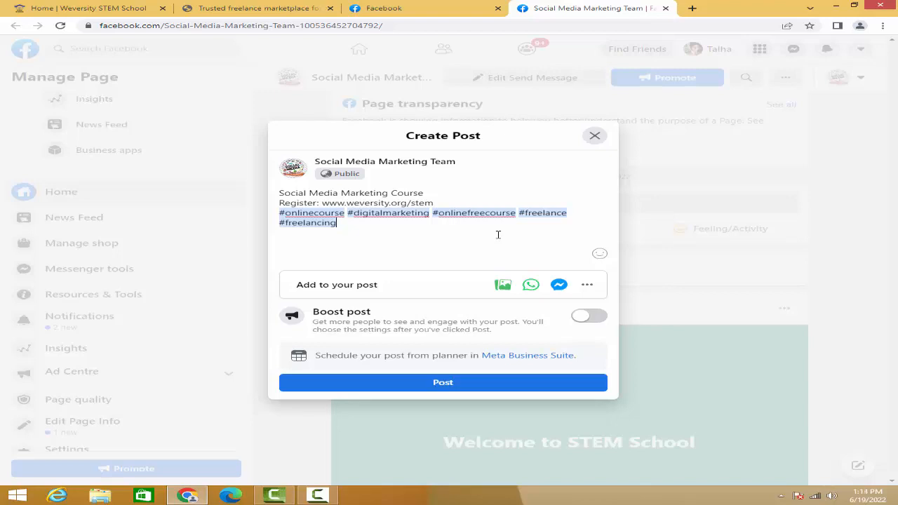
# - Attach the Certified Online Courses flyer, "WhatsApp Image 2022-06-10 at 4.36.36 AM" from the Downloads folder, to the post
pyautogui.click(502, 286)
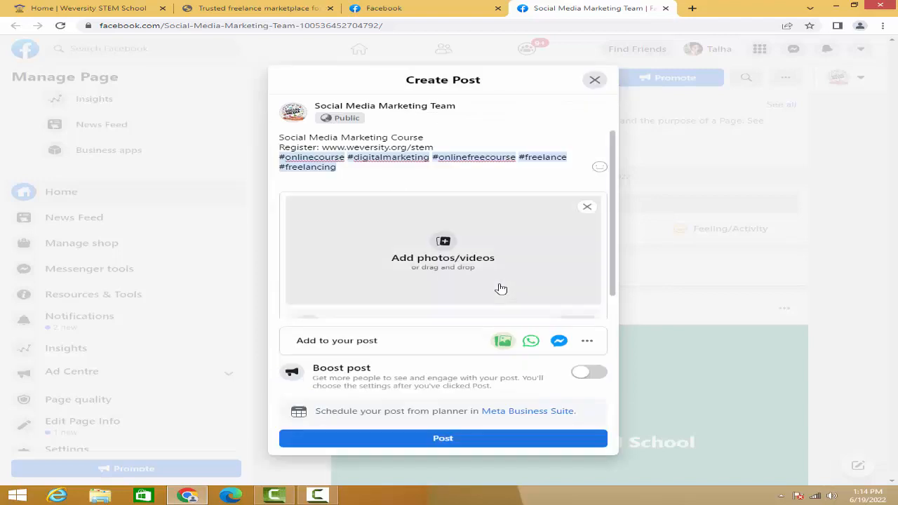
pyautogui.click(446, 248)
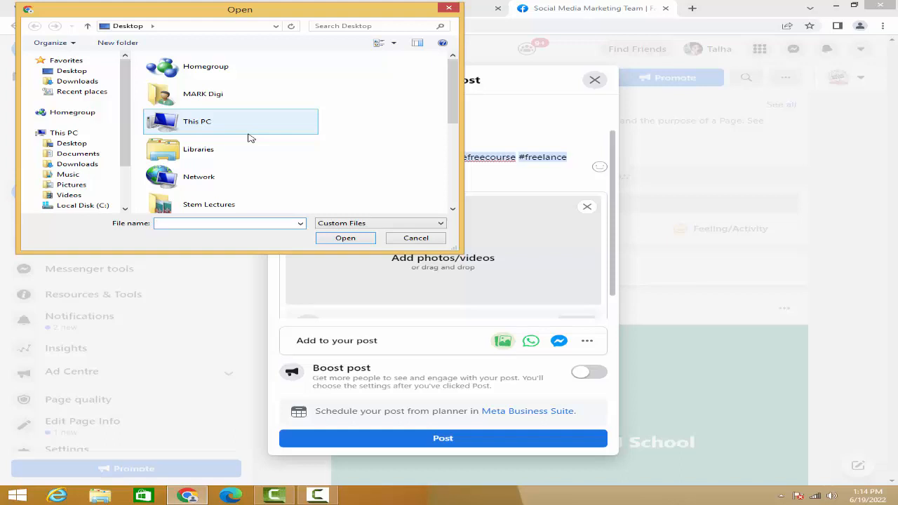
pyautogui.click(77, 163)
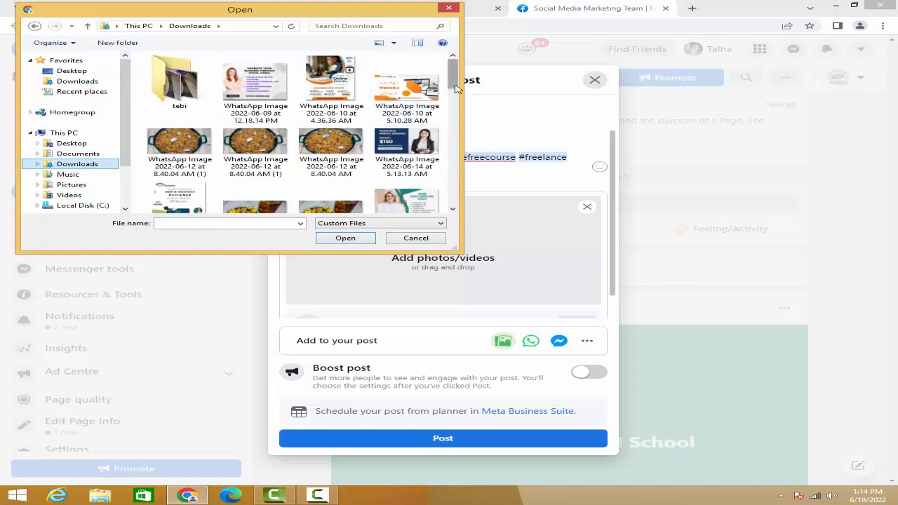
pyautogui.moveTo(454, 88)
pyautogui.mouseDown()
pyautogui.moveTo(454, 97)
pyautogui.moveTo(454, 79)
pyautogui.moveTo(471, 190)
pyautogui.moveTo(459, 78)
pyautogui.mouseUp()
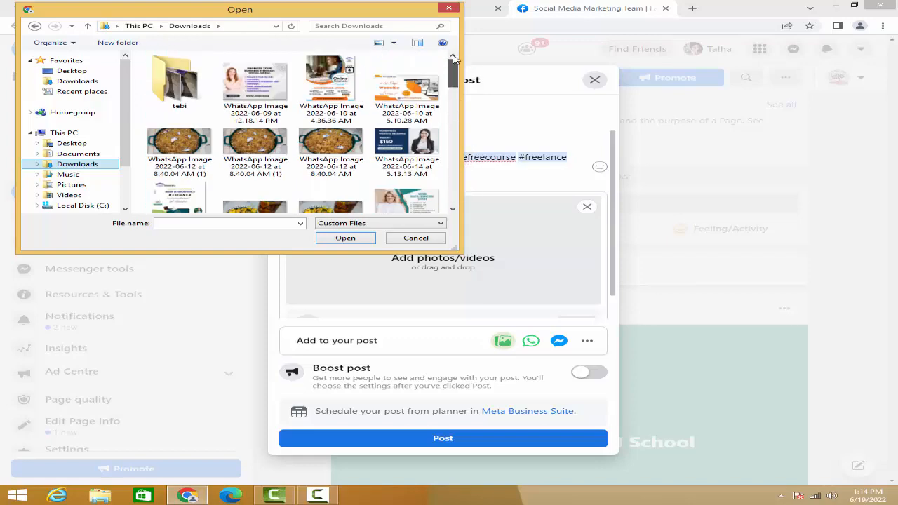
pyautogui.click(332, 87)
pyautogui.click(345, 238)
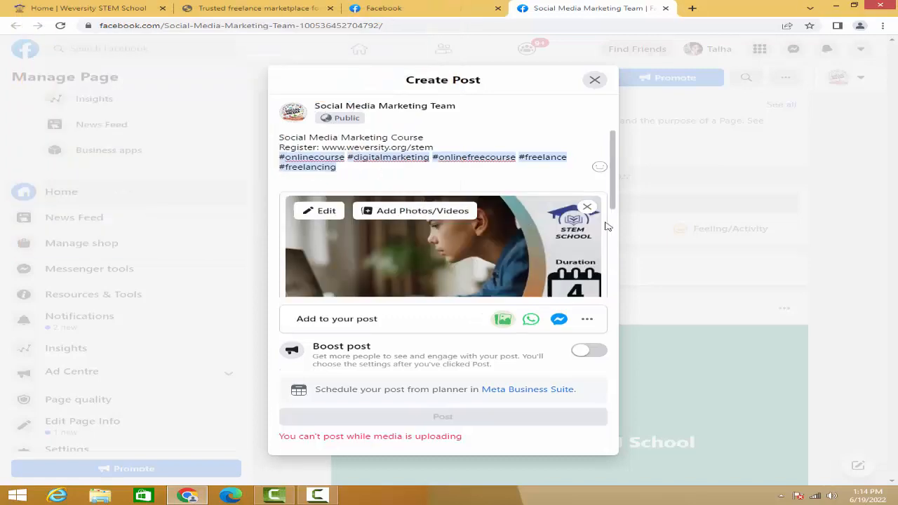
# - Review the attached flyer from top to bottom along with the post's title, registration line and hashtags
pyautogui.scroll(-2, 553, 231)
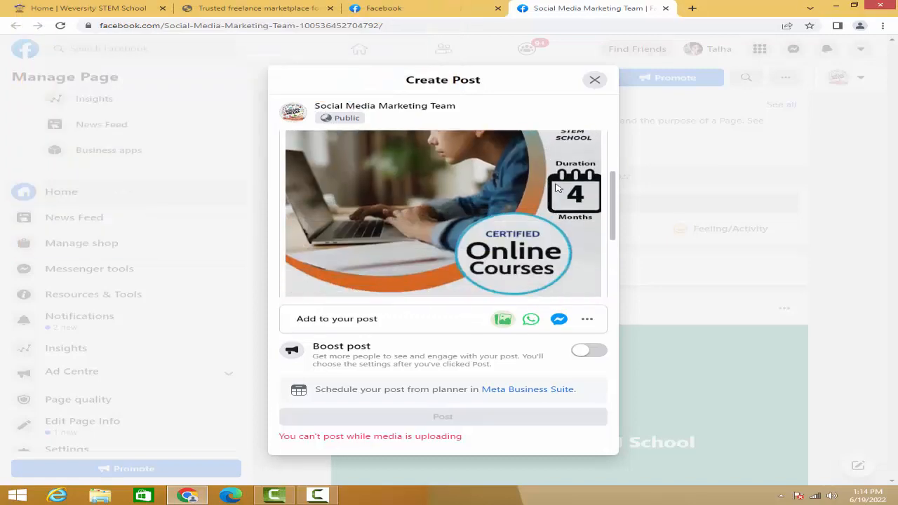
pyautogui.scroll(-2, 560, 184)
pyautogui.scroll(-1, 483, 189)
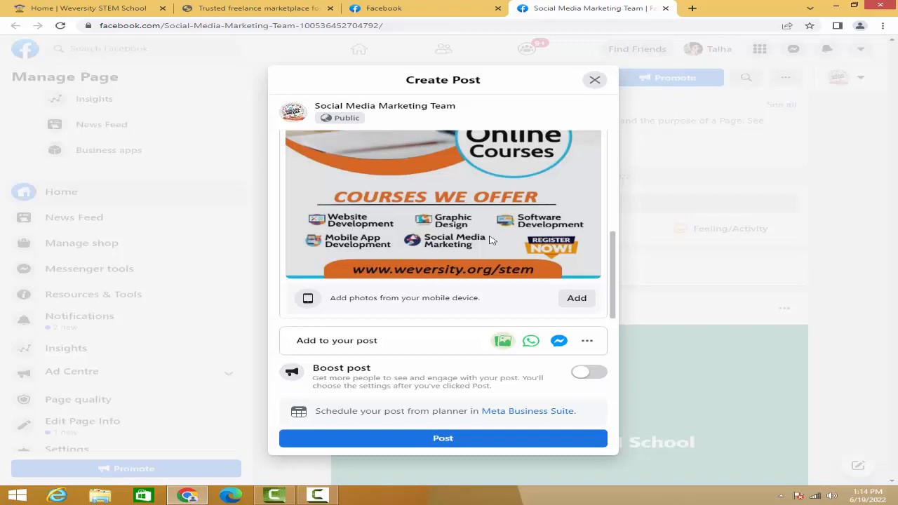
pyautogui.scroll(5, 483, 214)
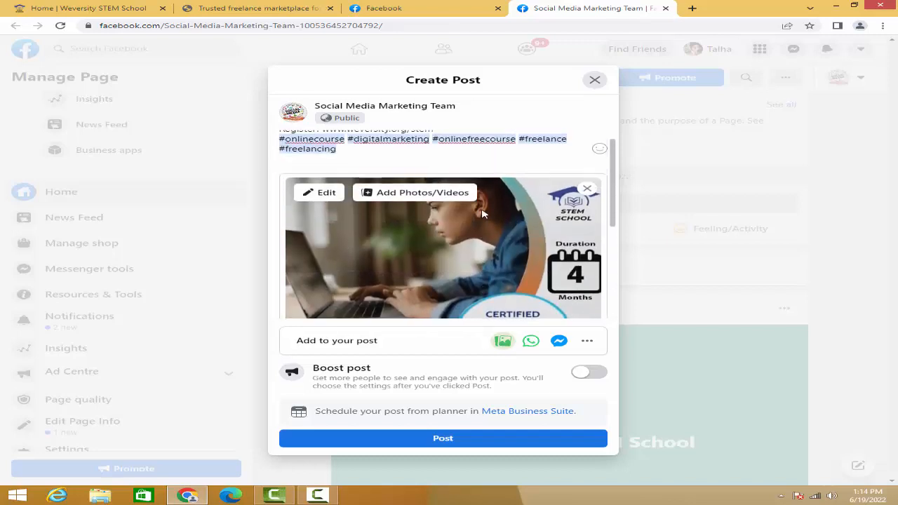
pyautogui.scroll(-3, 483, 214)
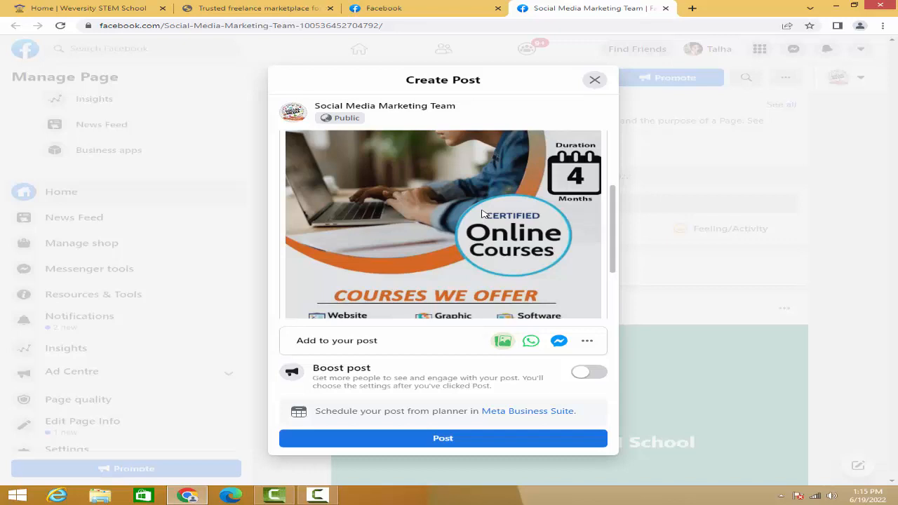
pyautogui.scroll(5, 484, 218)
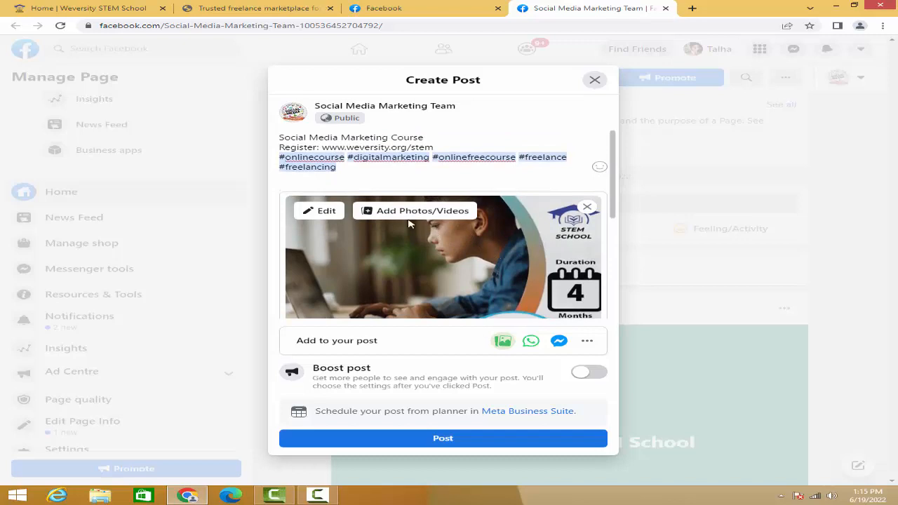
pyautogui.moveTo(280, 138); pyautogui.dragTo(423, 138)
pyautogui.moveTo(337, 168); pyautogui.dragTo(286, 150)
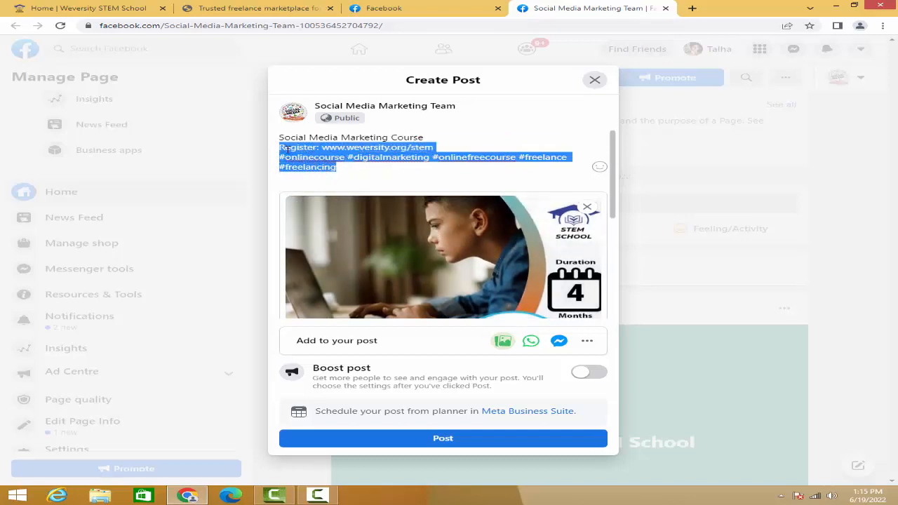
pyautogui.click(361, 172)
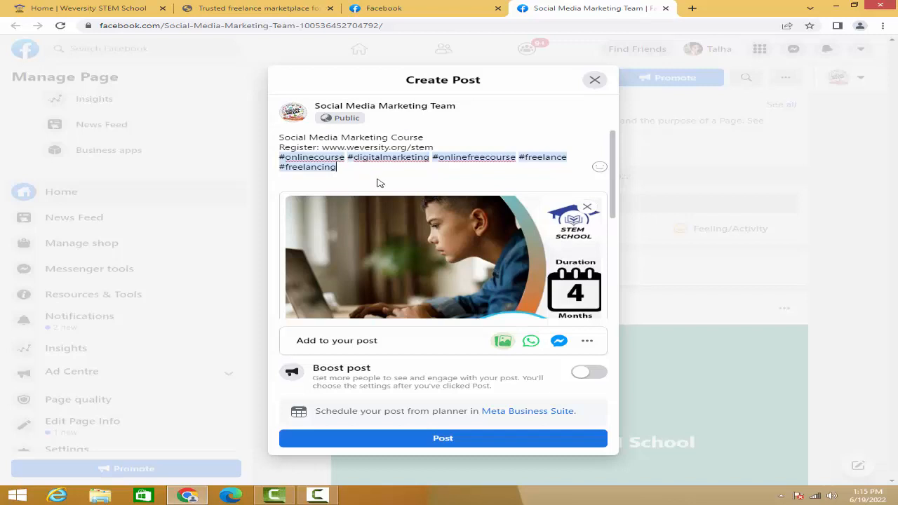
# - Add a Messenger "Send Message" button to the post and check it below the flyer
pyautogui.scroll(-3, 491, 260)
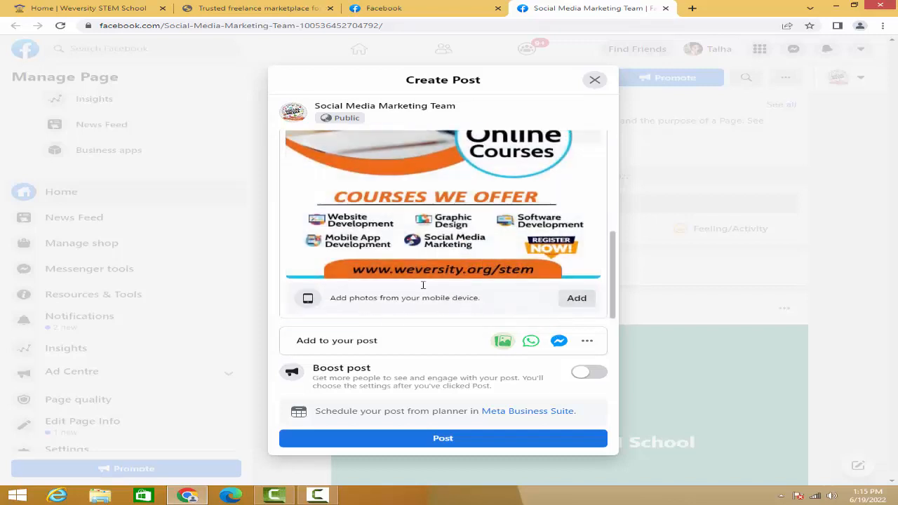
pyautogui.scroll(2, 423, 285)
pyautogui.scroll(-2, 450, 231)
pyautogui.scroll(-1, 558, 294)
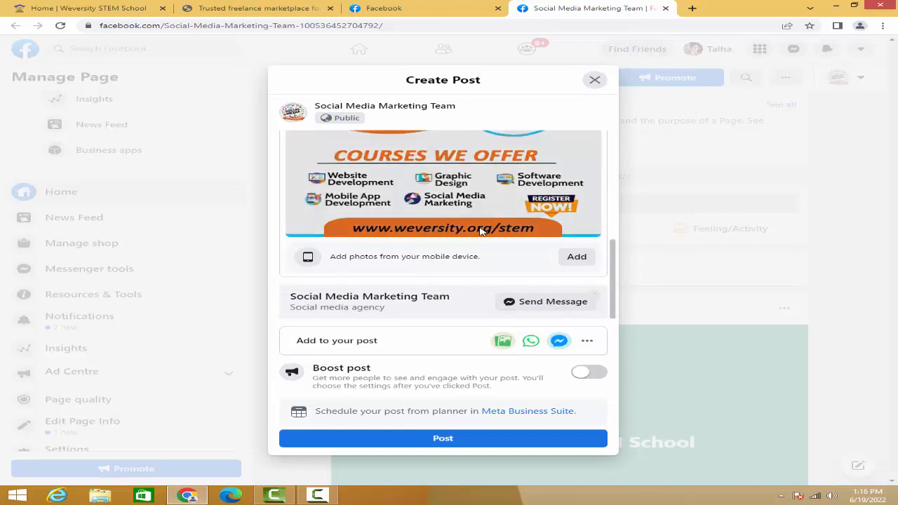
pyautogui.scroll(1, 482, 231)
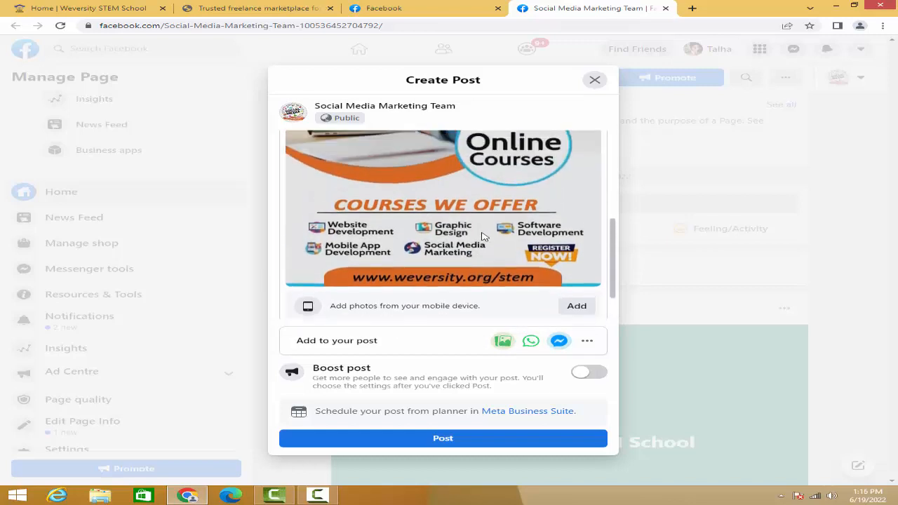
pyautogui.scroll(-1, 497, 244)
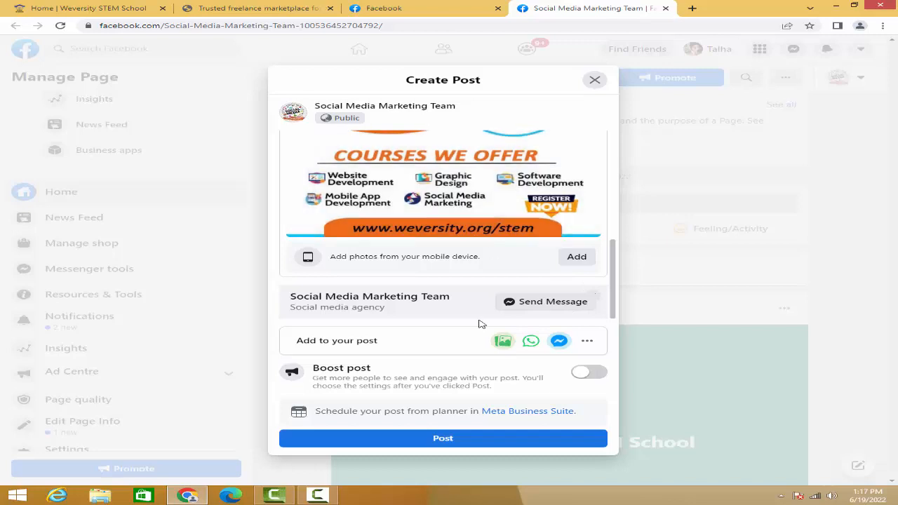
# - Check the draft's course title, registration line, hashtags and flyer once more before publishing
pyautogui.scroll(5, 414, 232)
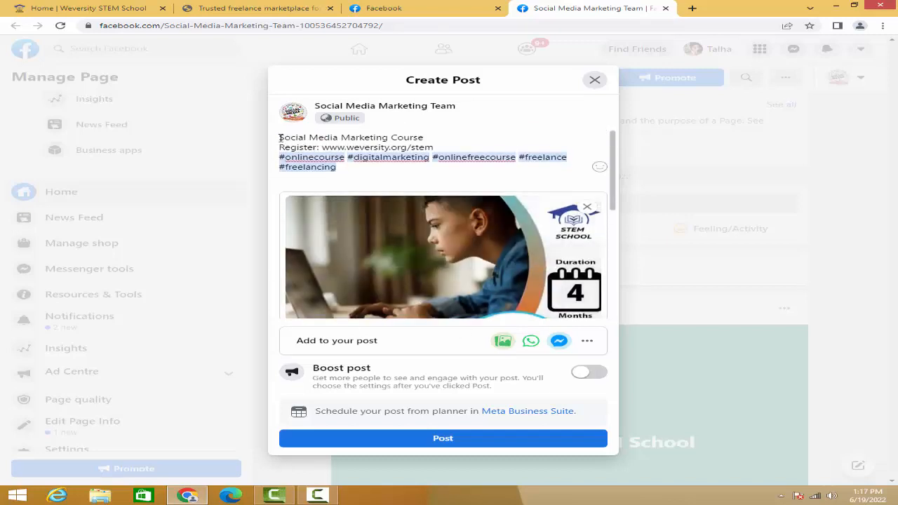
pyautogui.moveTo(279, 137); pyautogui.dragTo(424, 138)
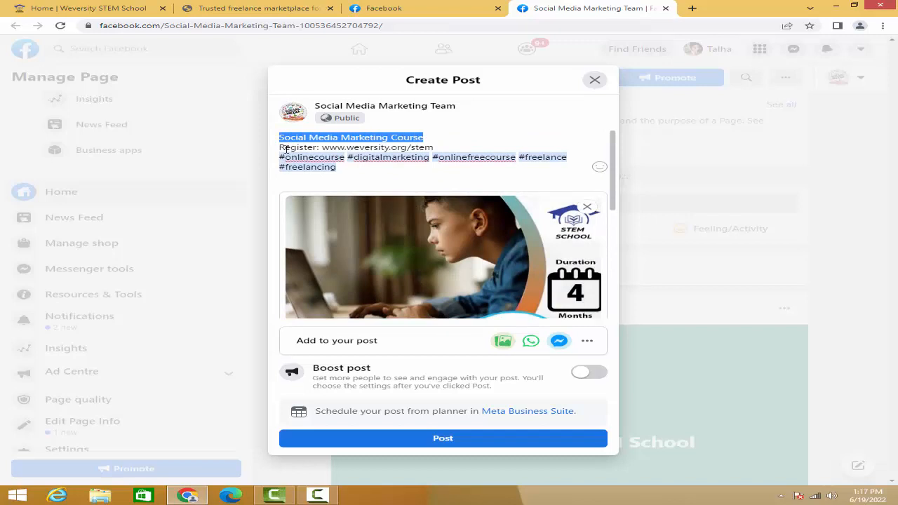
pyautogui.moveTo(281, 149); pyautogui.dragTo(449, 151)
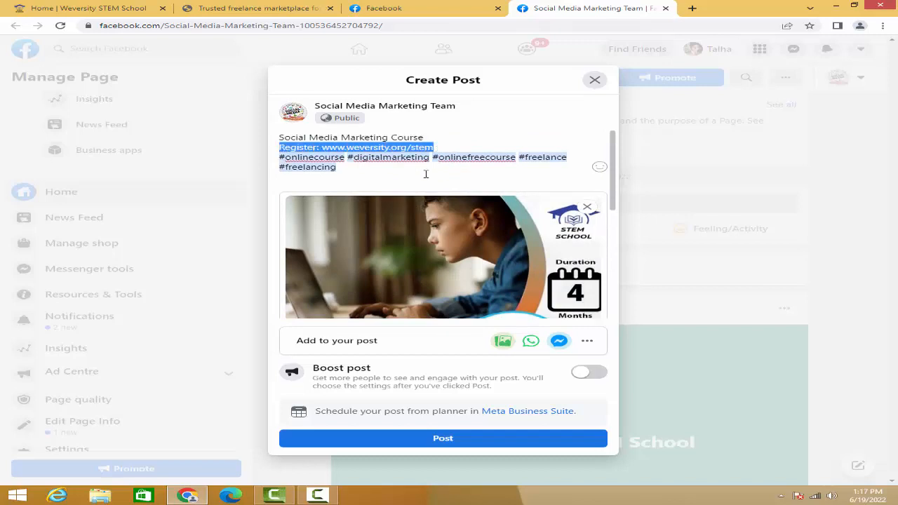
pyautogui.moveTo(337, 173); pyautogui.dragTo(295, 160)
pyautogui.click(383, 184)
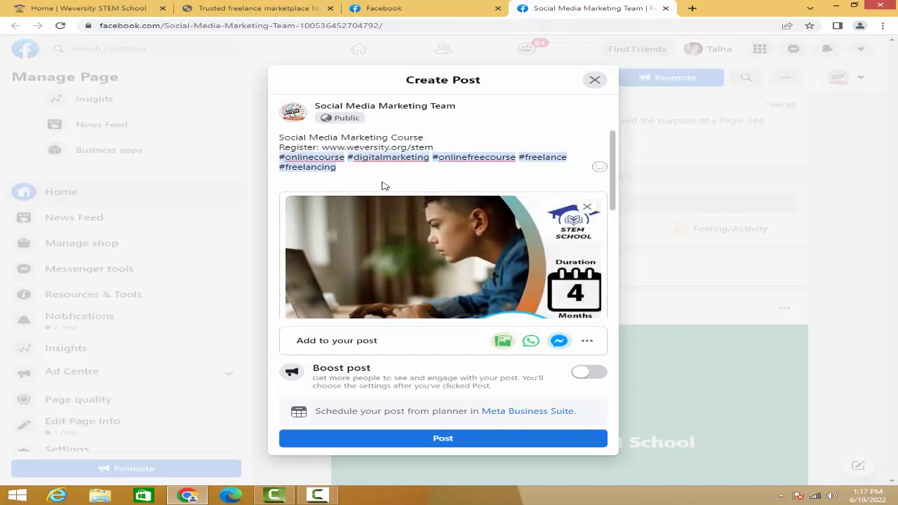
pyautogui.scroll(-5, 519, 253)
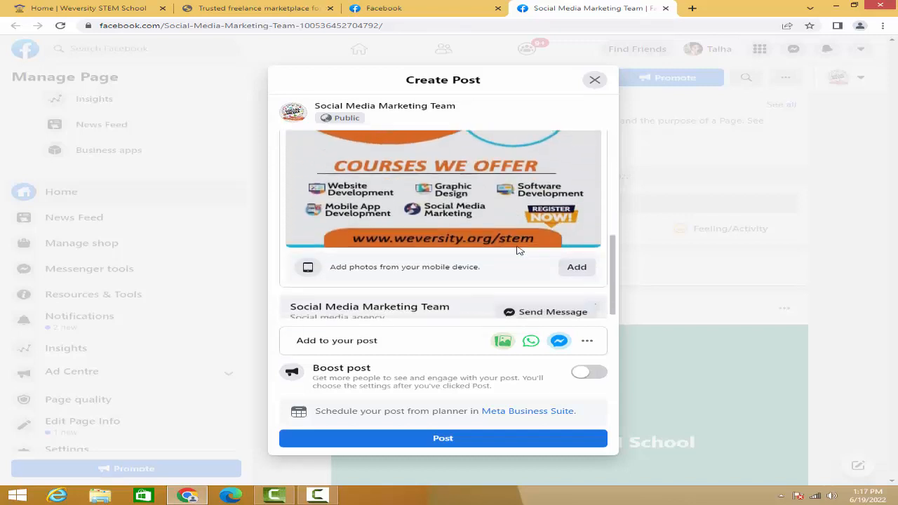
# - Publish the Social Media Marketing Course post and review its flyer, message button and hashtags on the page
pyautogui.scroll(-1, 521, 254)
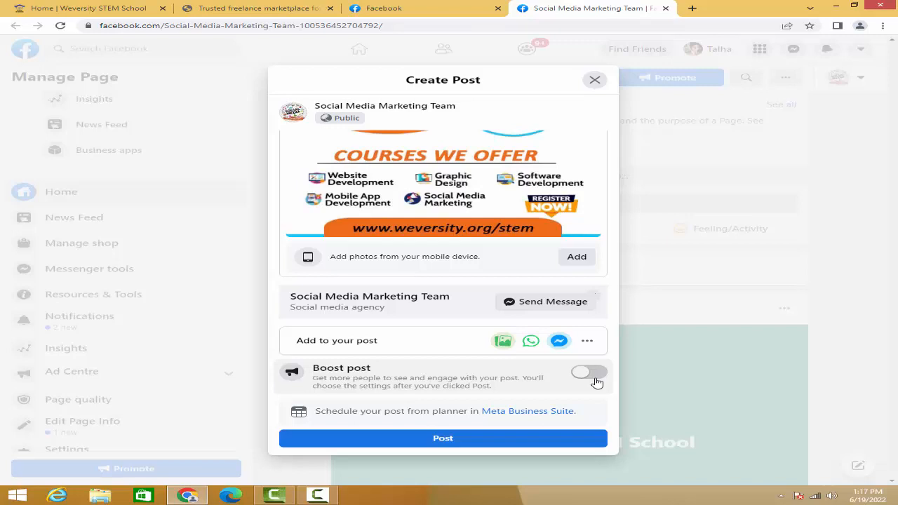
pyautogui.click(437, 439)
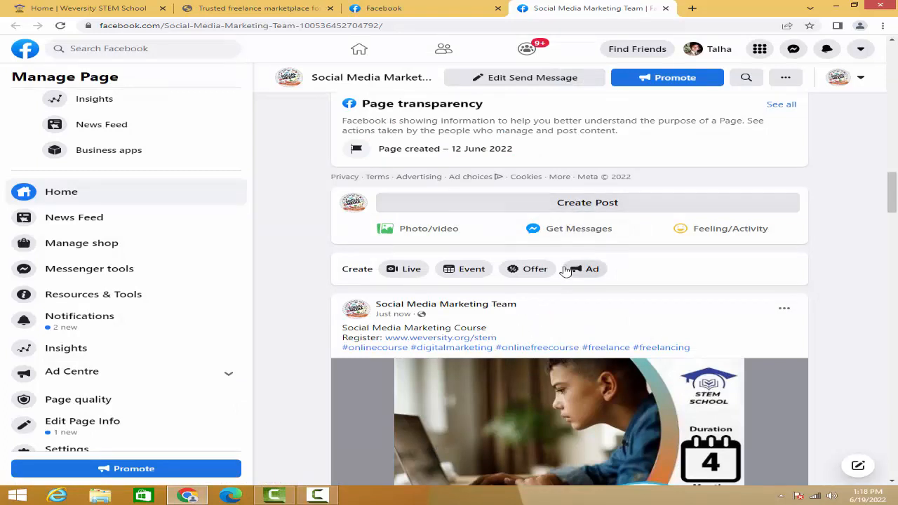
pyautogui.scroll(-3, 570, 277)
pyautogui.scroll(-2, 567, 284)
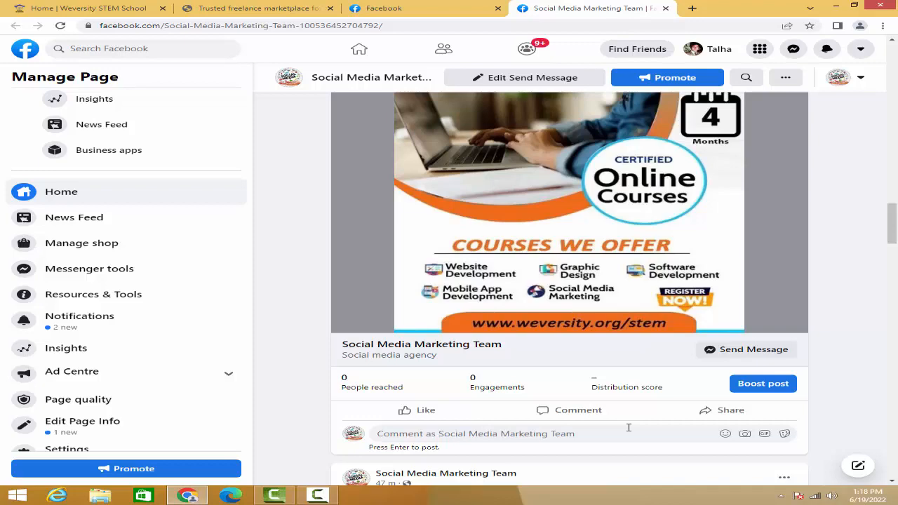
pyautogui.scroll(4, 608, 316)
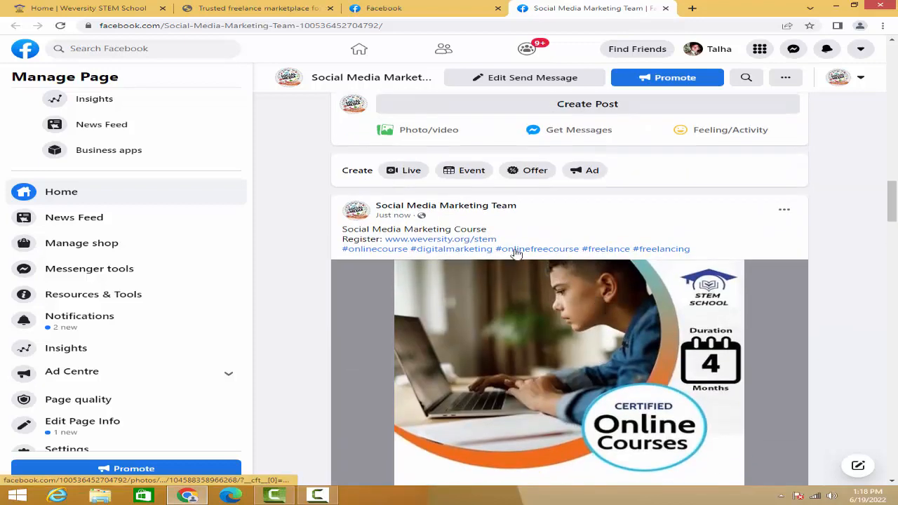
pyautogui.moveTo(397, 208)
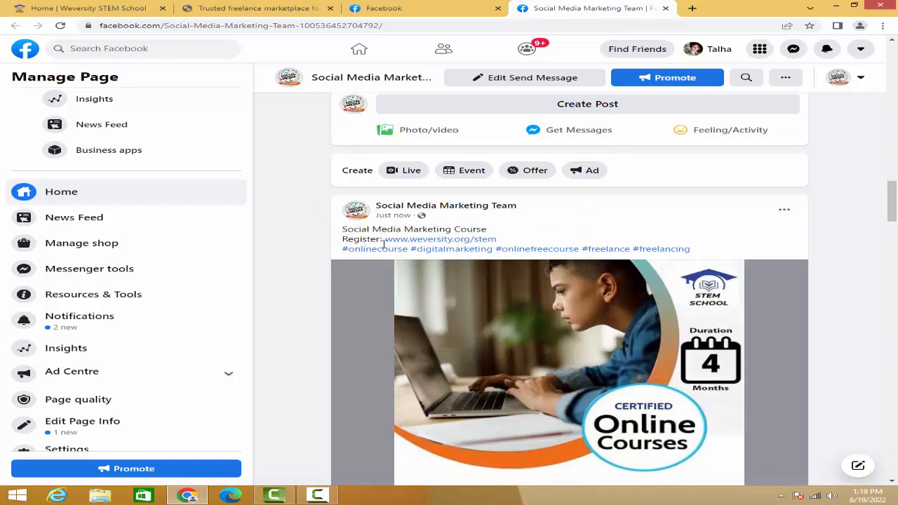
pyautogui.click(442, 240)
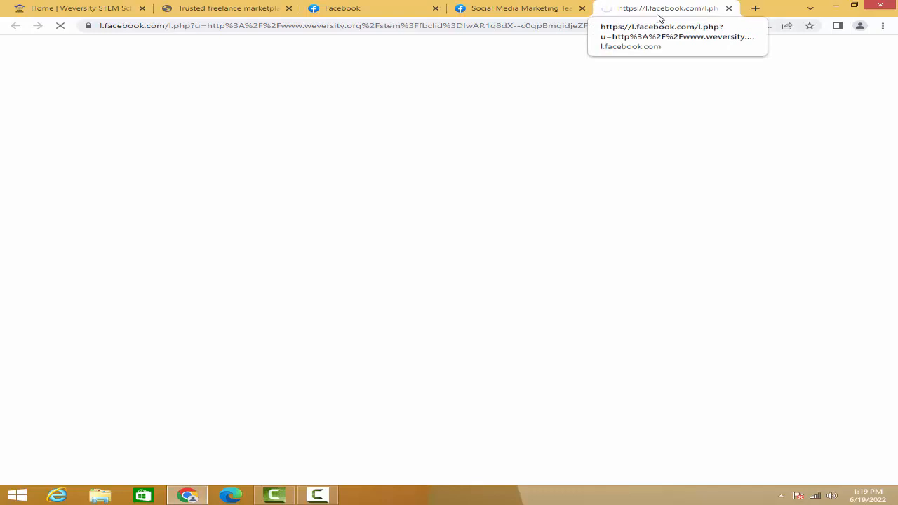
pyautogui.click(512, 10)
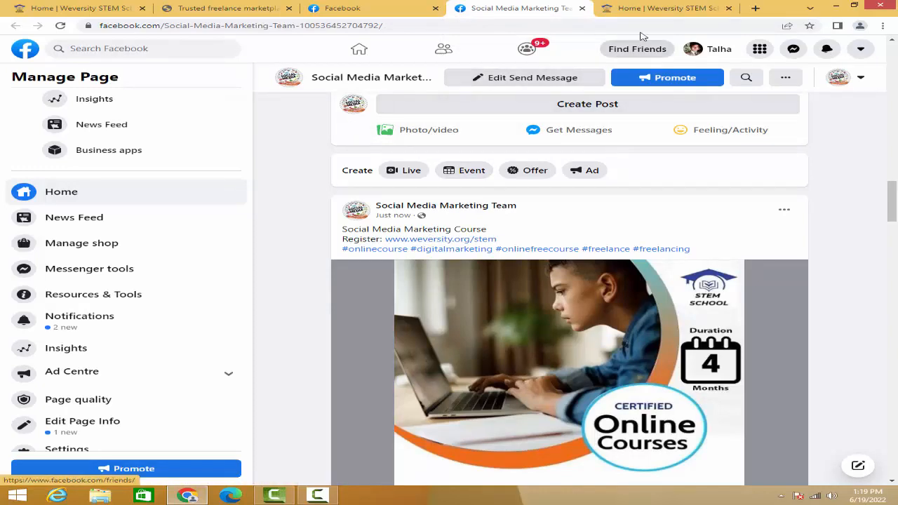
pyautogui.click(652, 10)
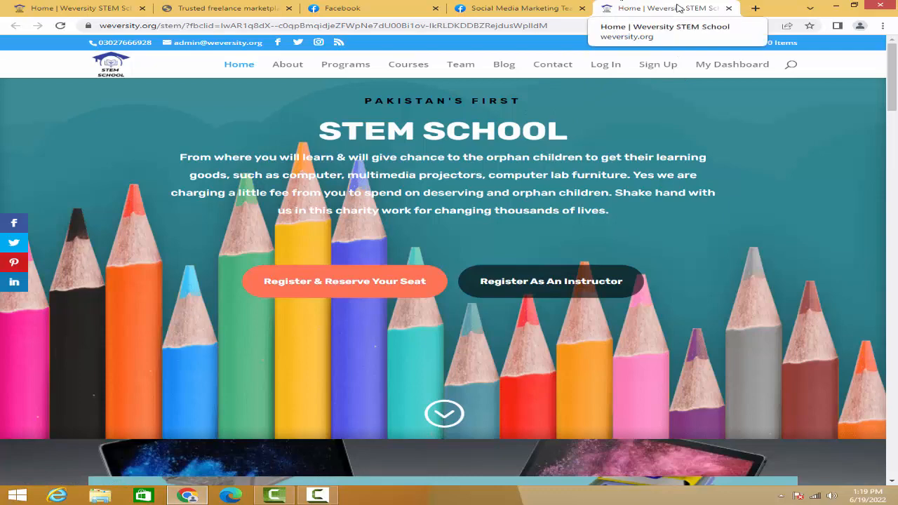
pyautogui.click(729, 8)
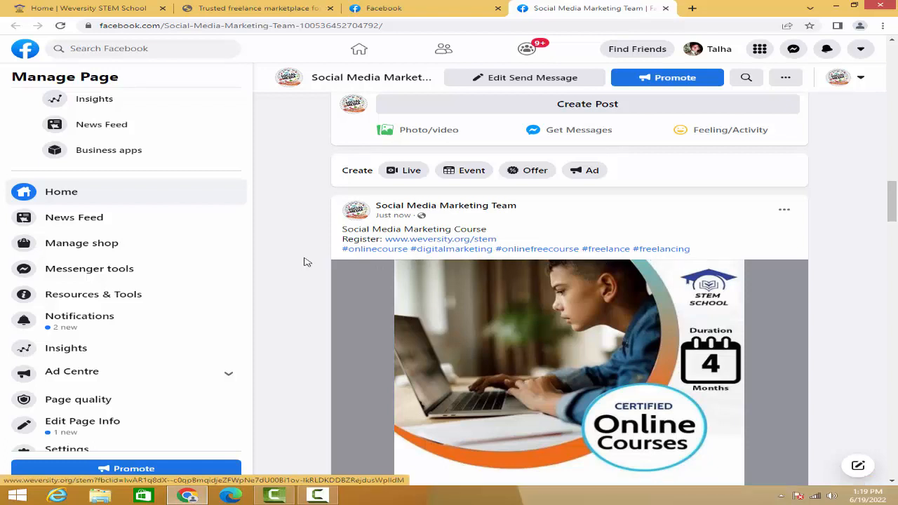
# - Open the post's #onlinecourse hashtag feed, check how many people post about it, and locate the page's own post there
pyautogui.click(391, 256)
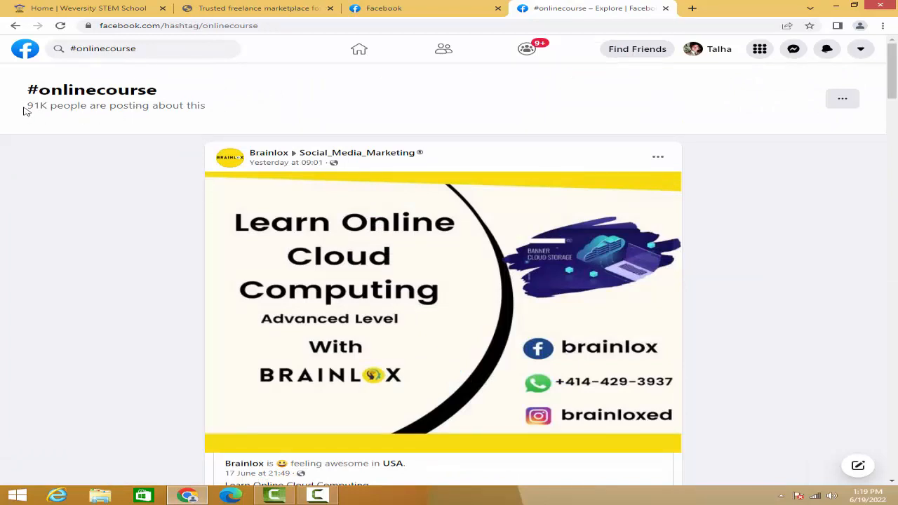
pyautogui.moveTo(30, 108); pyautogui.dragTo(45, 109)
pyautogui.scroll(-6, 118, 152)
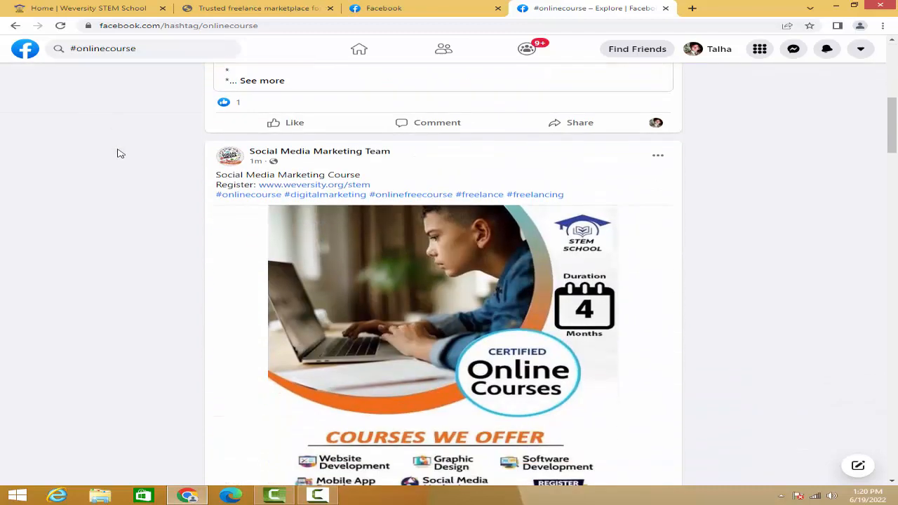
pyautogui.scroll(7, 236, 194)
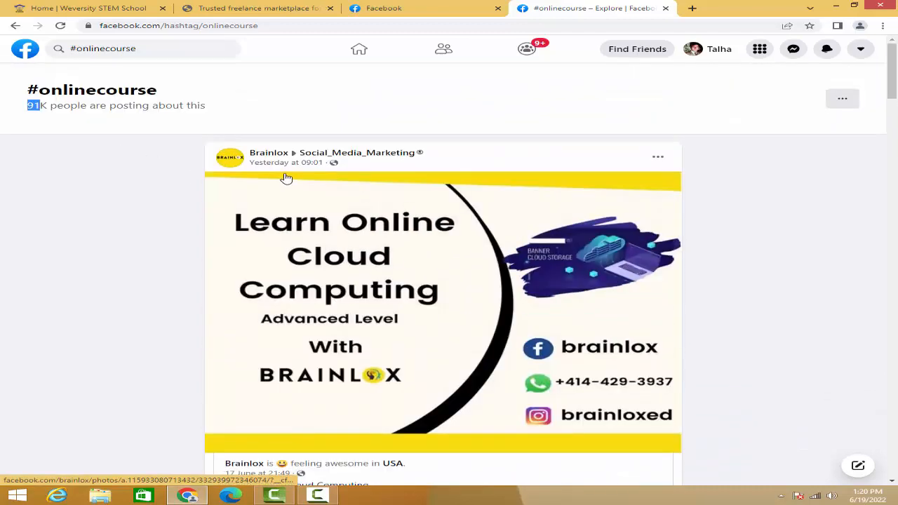
pyautogui.scroll(-5, 287, 178)
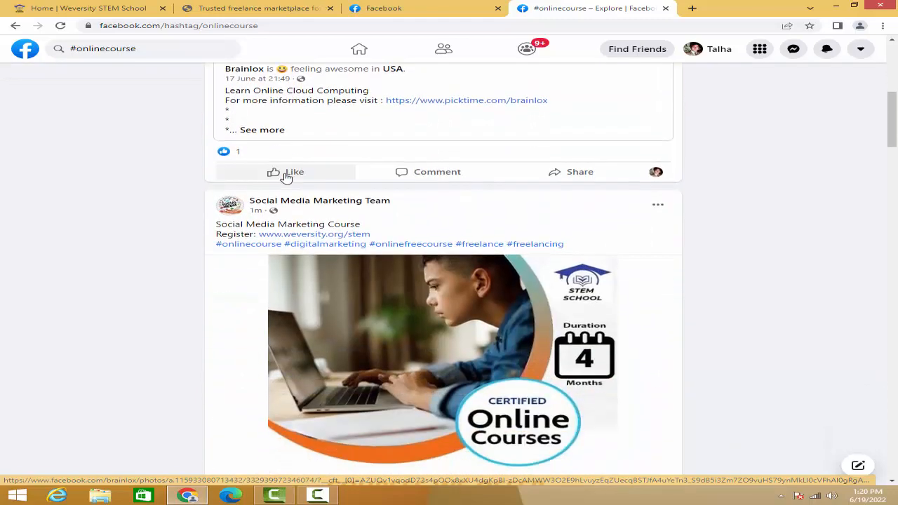
pyautogui.scroll(-3, 288, 179)
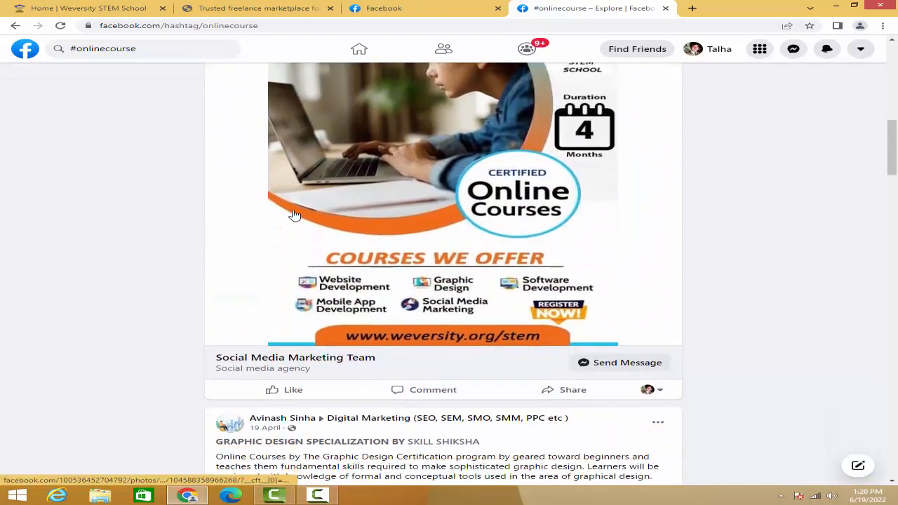
# - Browse the other course posts published under #onlinecourse below the page's own post
pyautogui.scroll(-9, 295, 216)
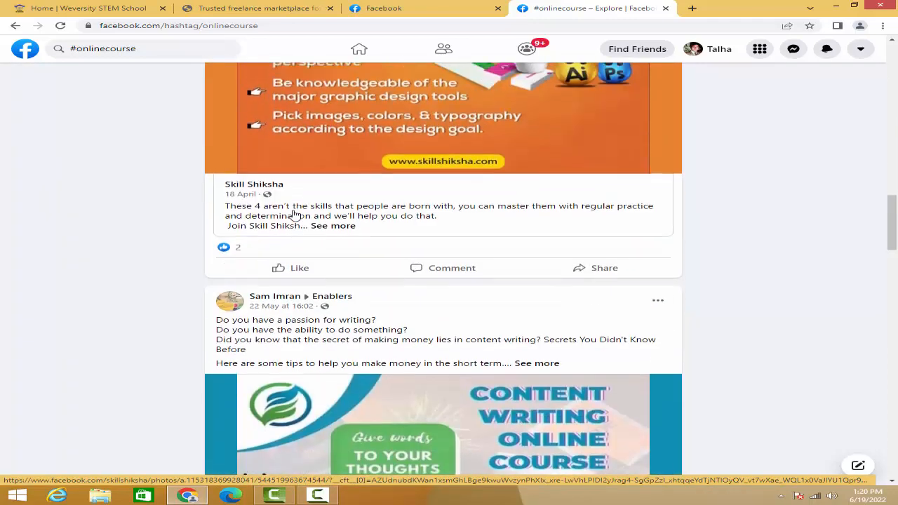
pyautogui.scroll(-3, 294, 215)
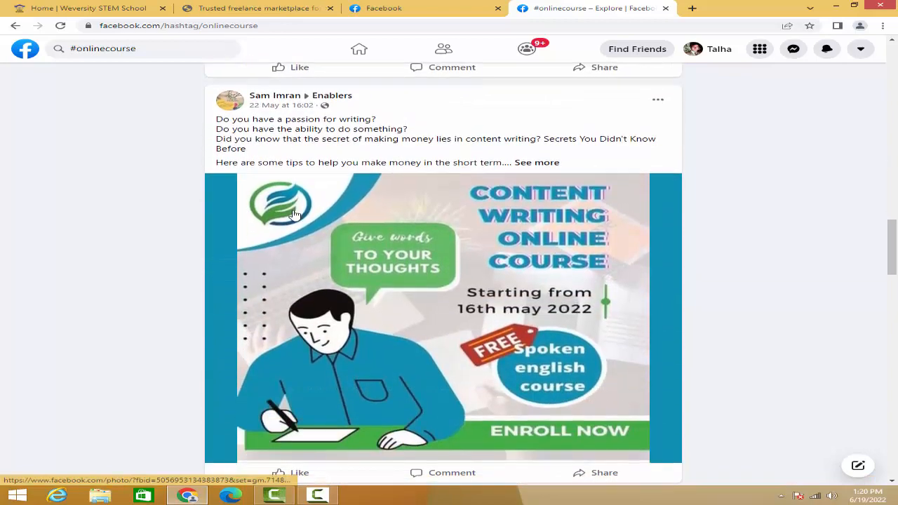
pyautogui.scroll(-4, 295, 214)
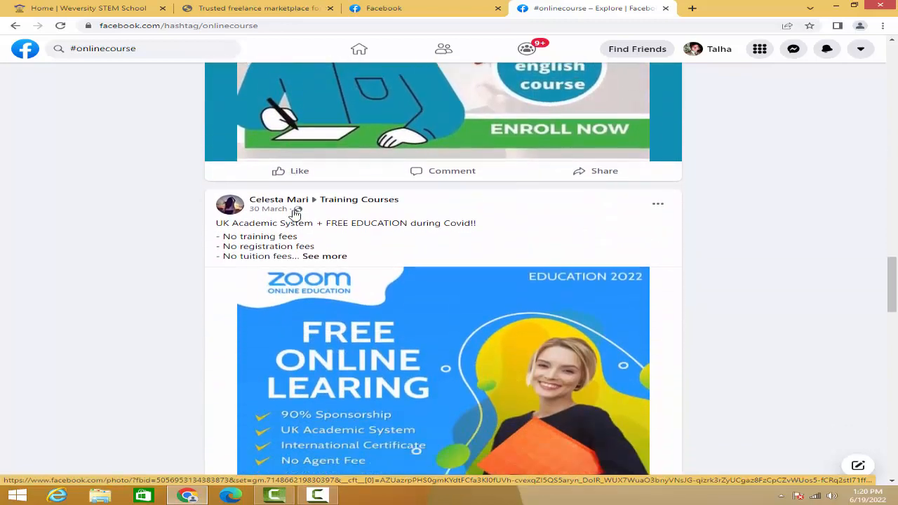
pyautogui.scroll(-1, 295, 214)
pyautogui.scroll(-3, 294, 215)
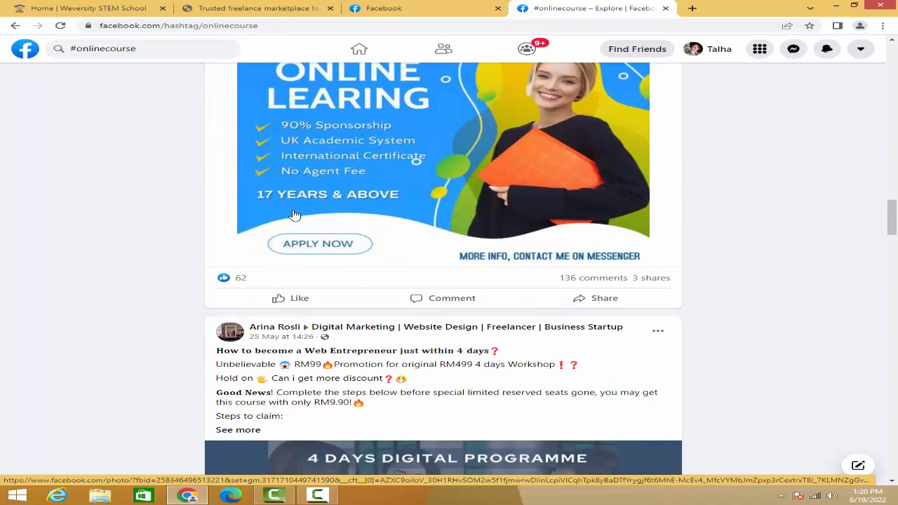
pyautogui.scroll(-13, 295, 216)
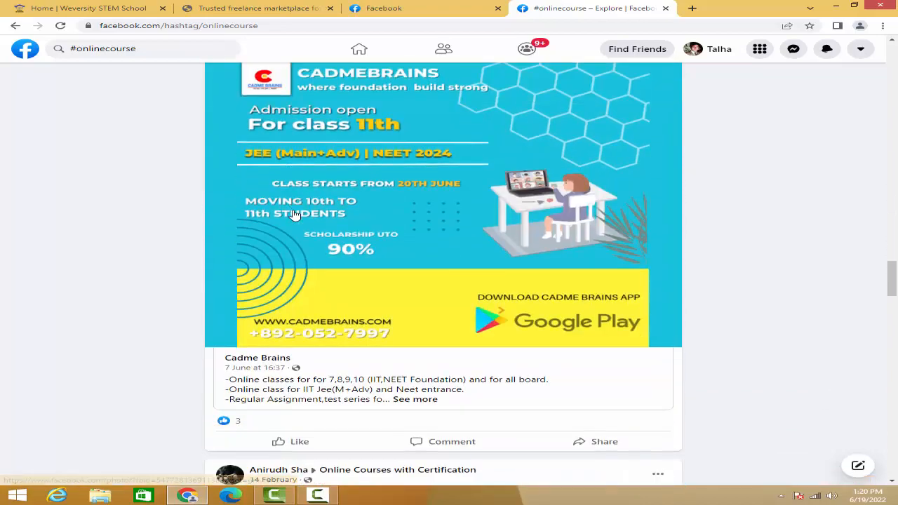
pyautogui.scroll(-11, 295, 214)
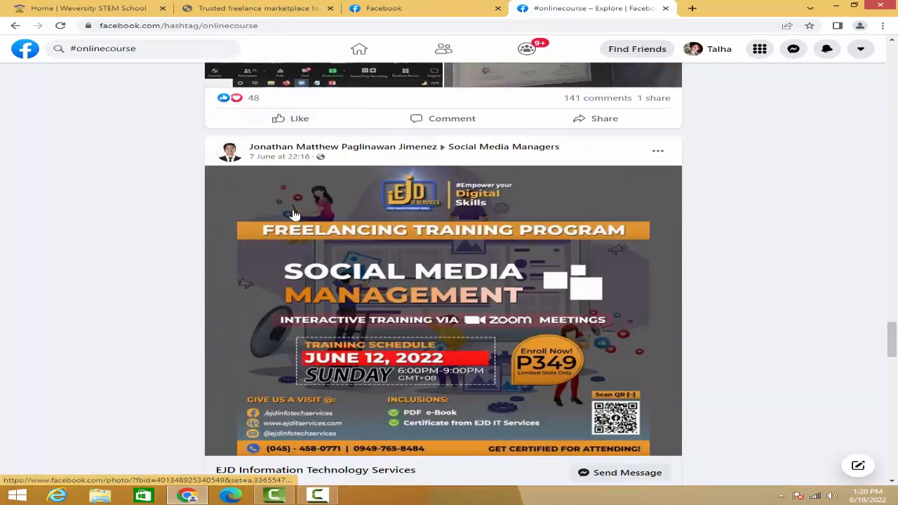
pyautogui.scroll(-8, 295, 214)
# - Go back up the #onlinecourse feed and recheck where the Social Media Marketing Team post appears
pyautogui.scroll(15, 295, 214)
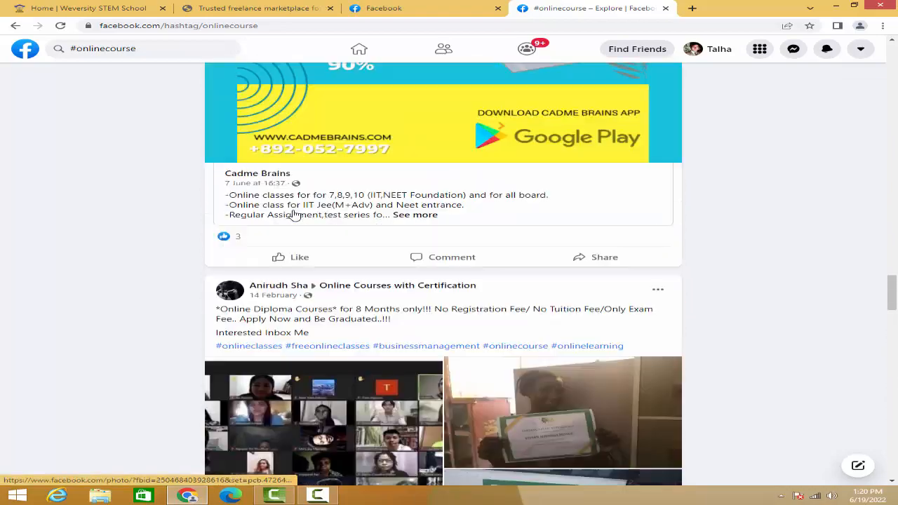
pyautogui.scroll(16, 294, 215)
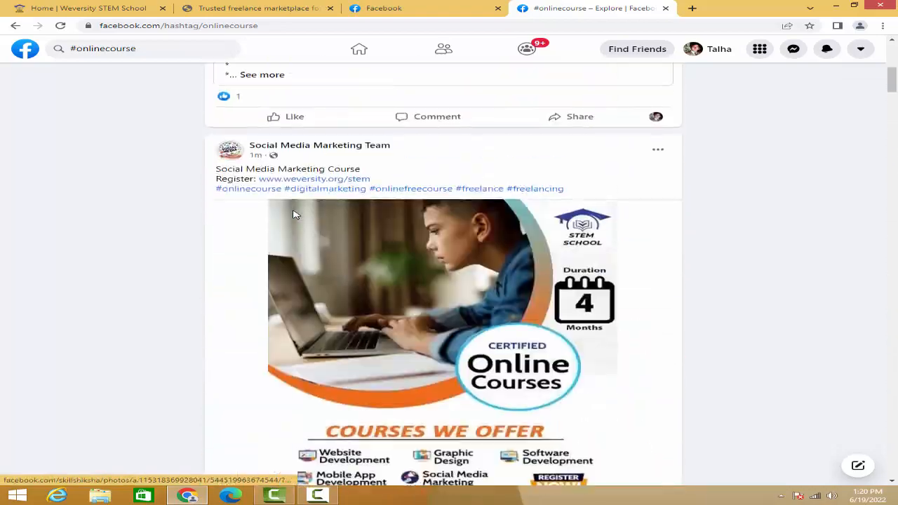
pyautogui.scroll(7, 295, 214)
pyautogui.scroll(-5, 295, 214)
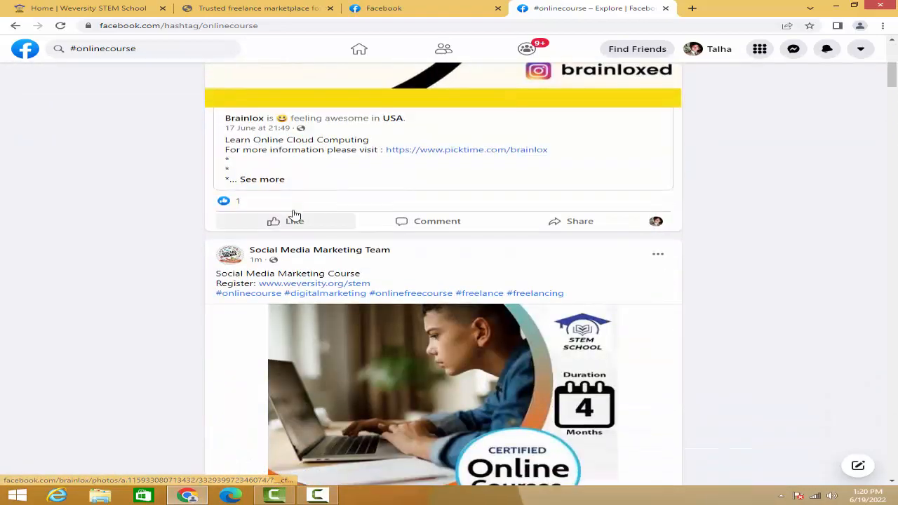
pyautogui.scroll(4, 295, 214)
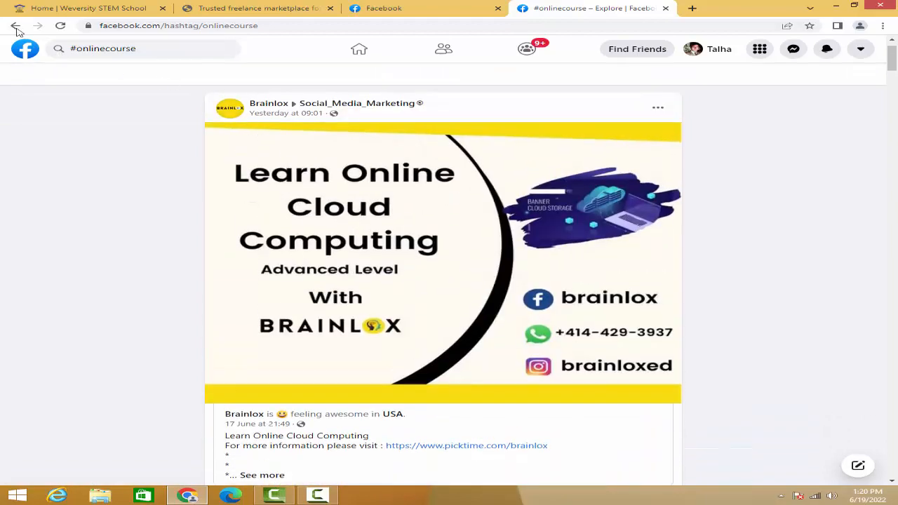
# - Return to the Social Media Marketing Team page and open the #digitalmarketing hashtag feed from the new course post
pyautogui.click(15, 27)
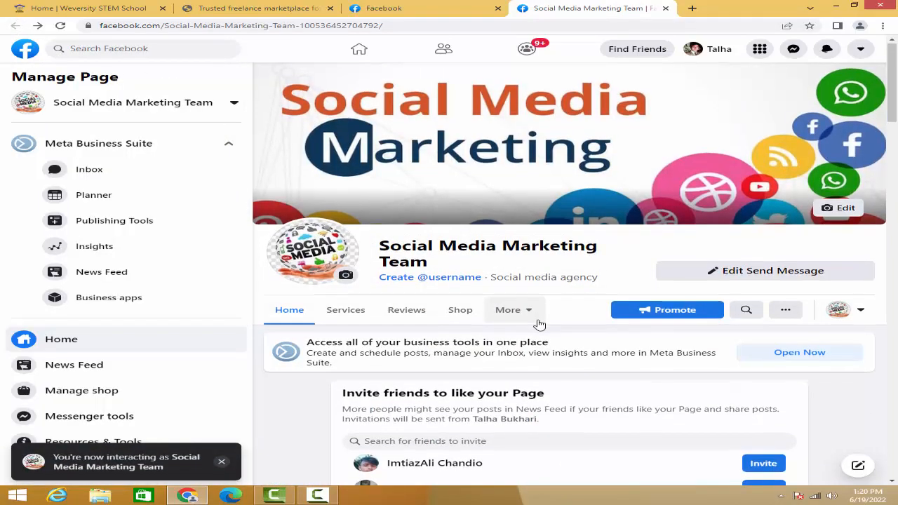
pyautogui.scroll(-20, 539, 324)
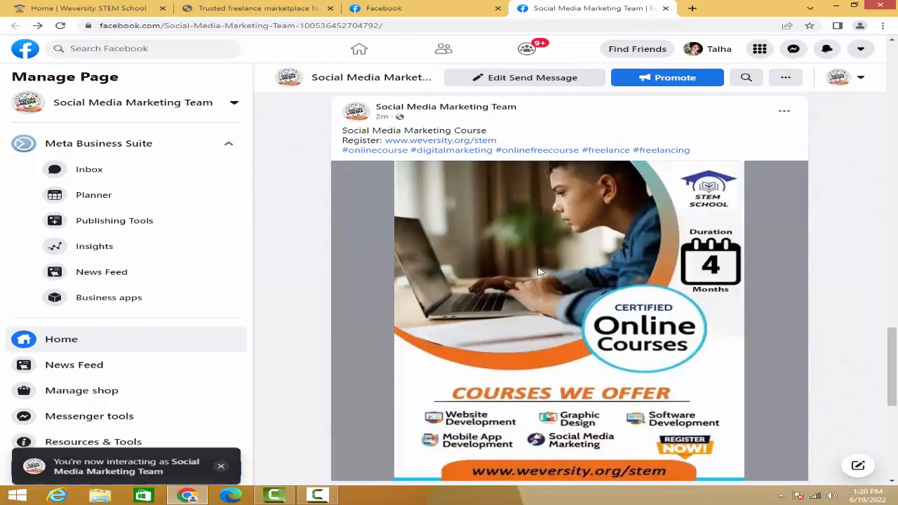
pyautogui.scroll(2, 491, 231)
pyautogui.click(446, 202)
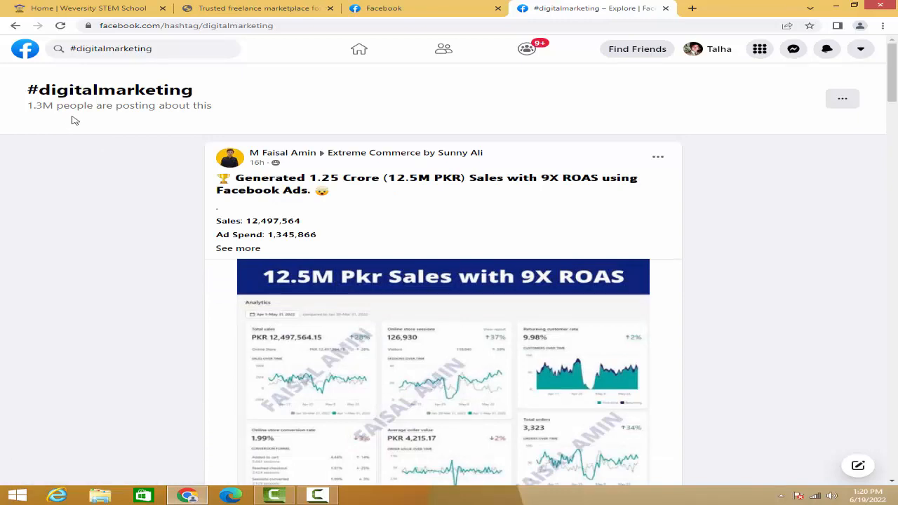
# - Browse the posts published under #digitalmarketing and return to the heading with the number of people posting
pyautogui.scroll(-4, 206, 206)
pyautogui.scroll(-15, 210, 206)
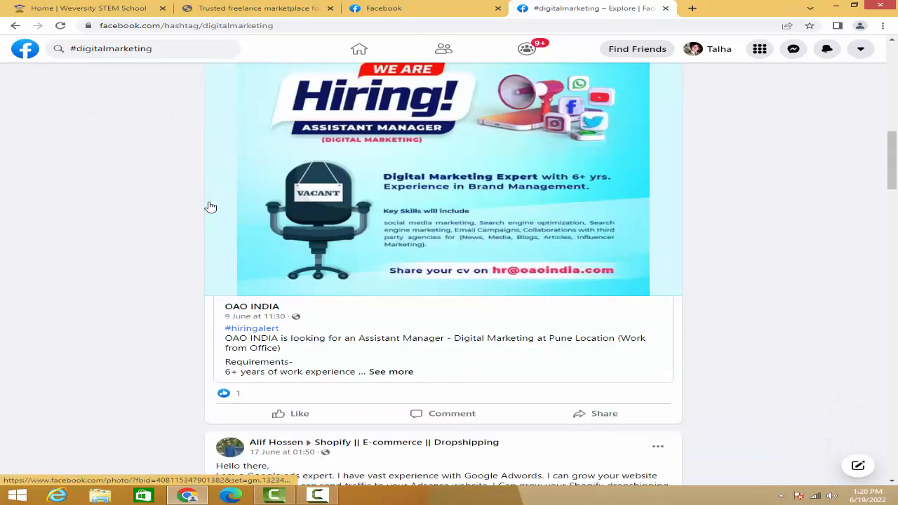
pyautogui.scroll(-20, 210, 206)
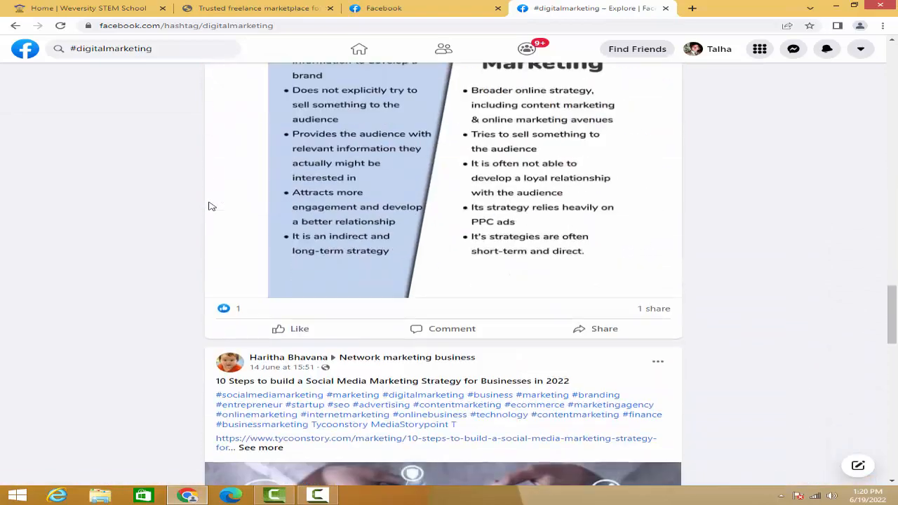
pyautogui.scroll(-20, 210, 207)
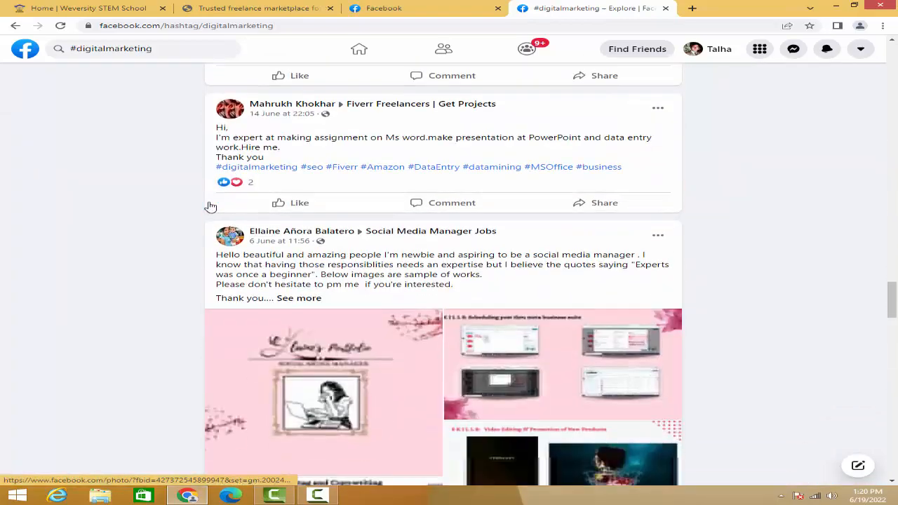
pyautogui.scroll(-20, 210, 206)
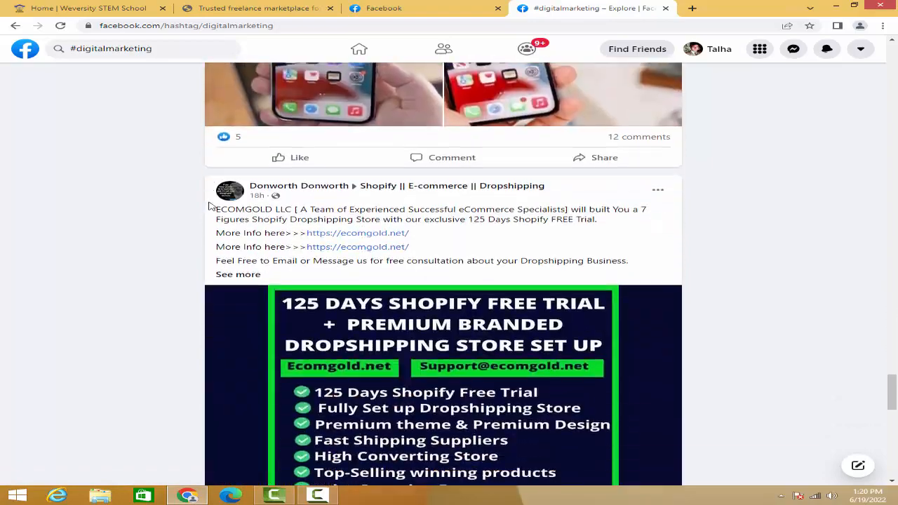
pyautogui.scroll(-1, 210, 207)
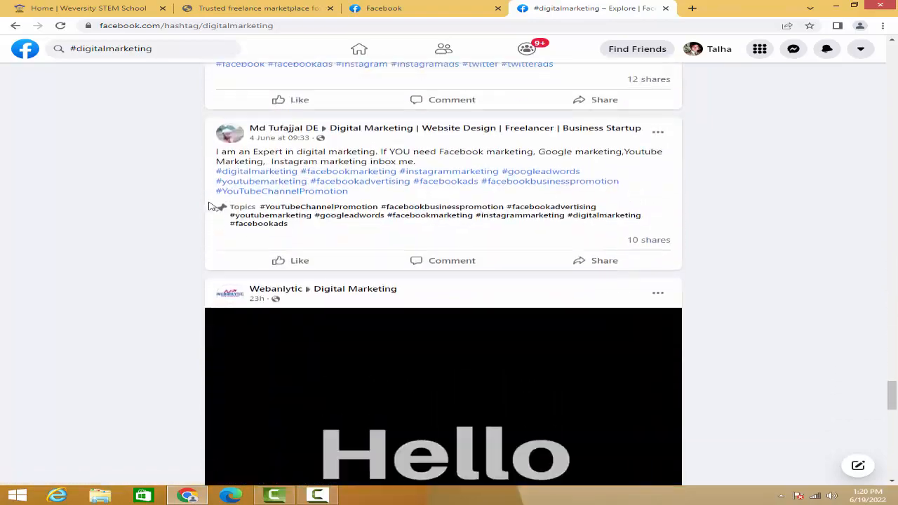
pyautogui.scroll(-10, 210, 207)
pyautogui.scroll(10, 209, 206)
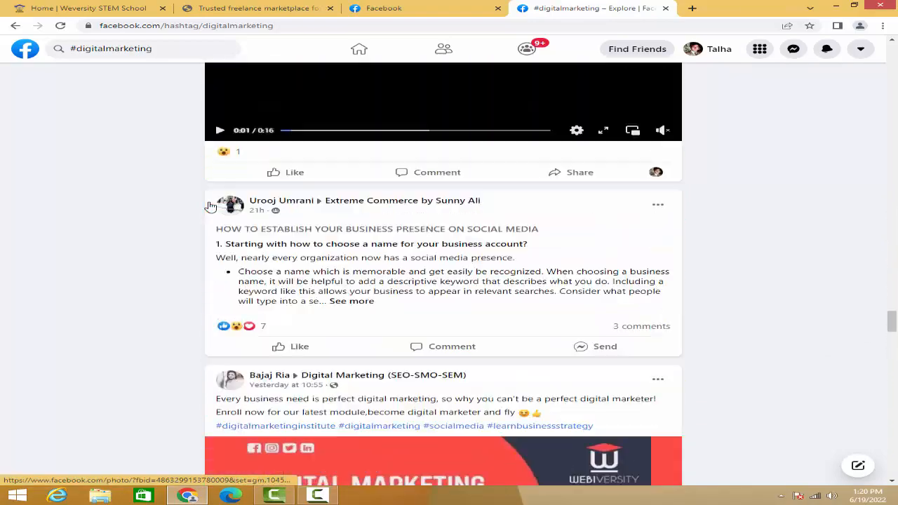
pyautogui.scroll(20, 210, 206)
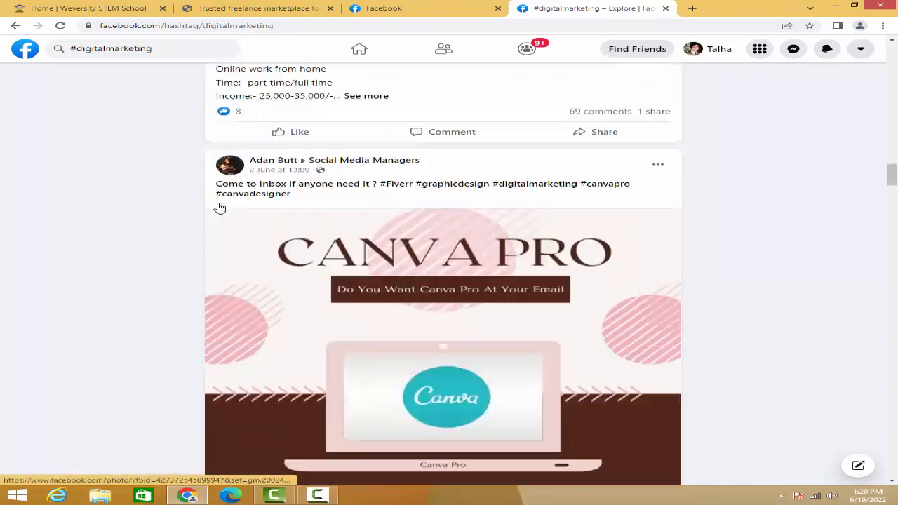
pyautogui.scroll(10, 220, 208)
pyautogui.scroll(8, 219, 208)
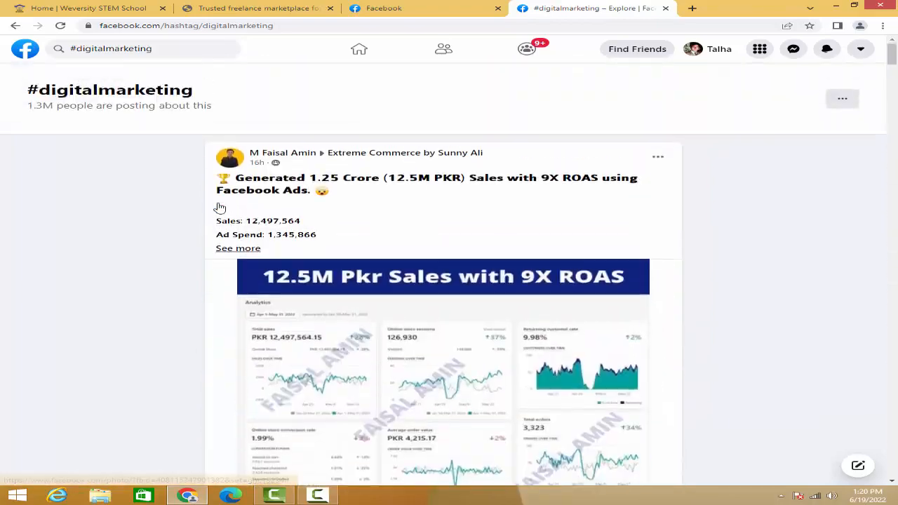
# - Reload the #digitalmarketing feed and browse its posts again for the Social Media Marketing Team post
pyautogui.rightClick(134, 188)
pyautogui.click(159, 219)
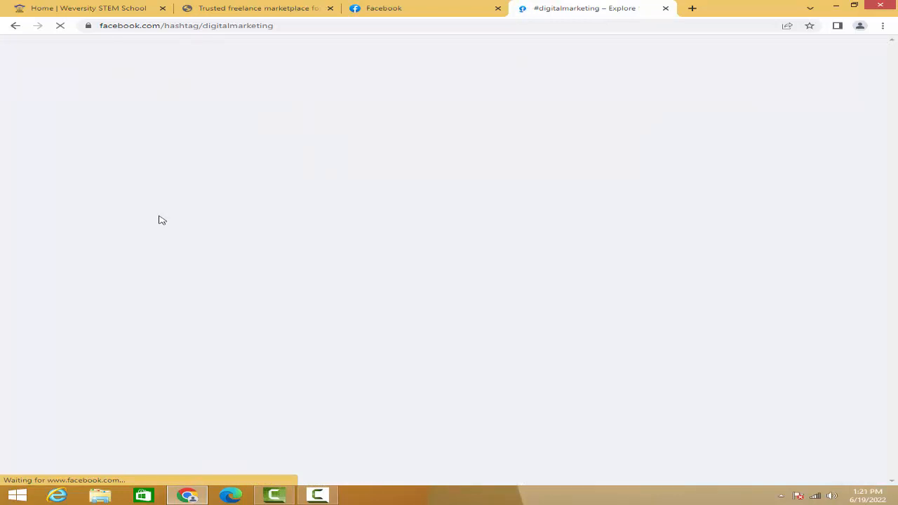
pyautogui.scroll(-15, 159, 220)
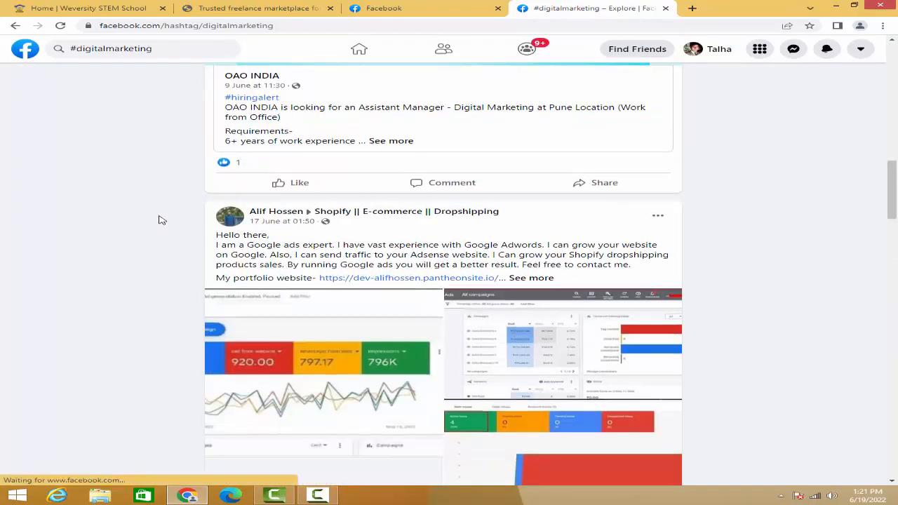
pyautogui.scroll(-5, 161, 218)
pyautogui.scroll(15, 150, 203)
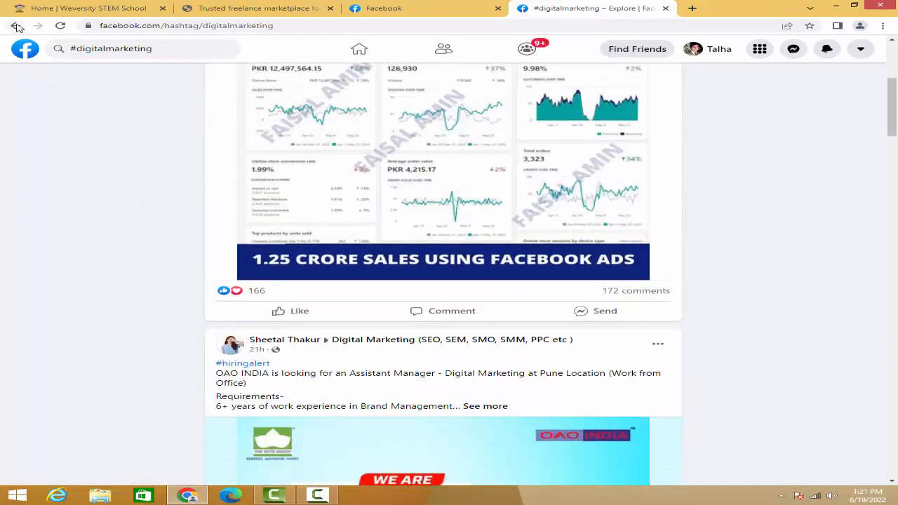
# - Return to the Social Media Marketing Team page and open the #onlinefreecourse hashtag feed from the new course post
pyautogui.click(15, 25)
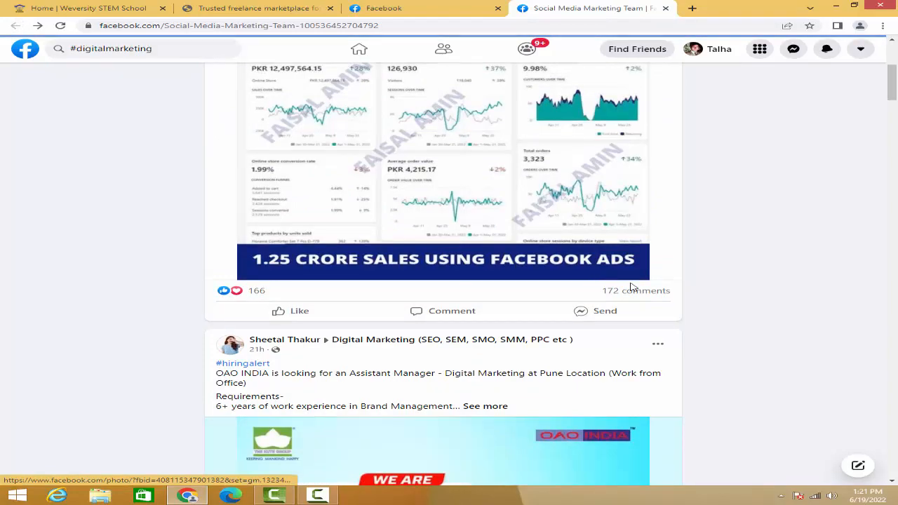
pyautogui.scroll(-10, 630, 287)
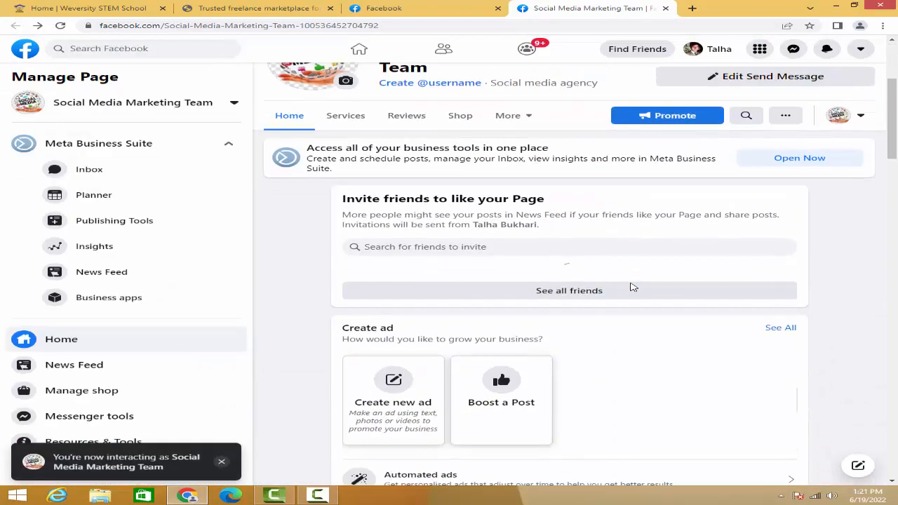
pyautogui.scroll(-10, 630, 287)
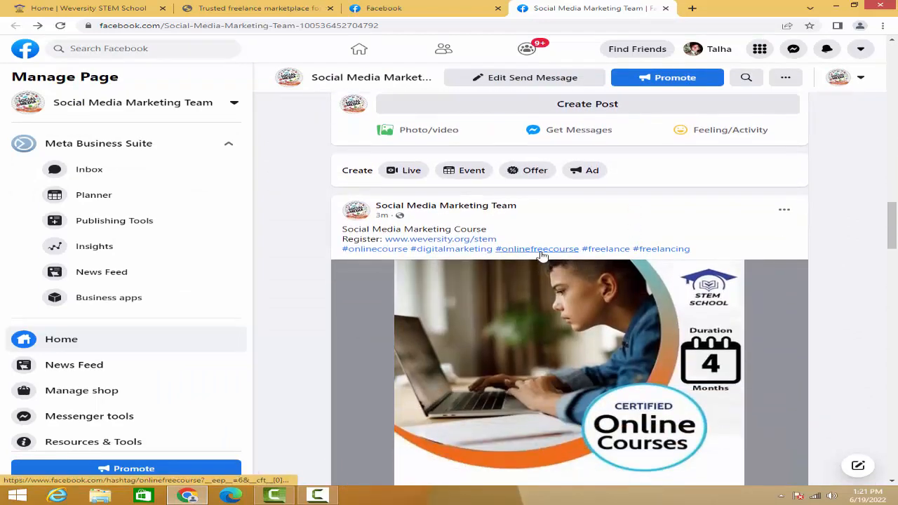
pyautogui.click(543, 249)
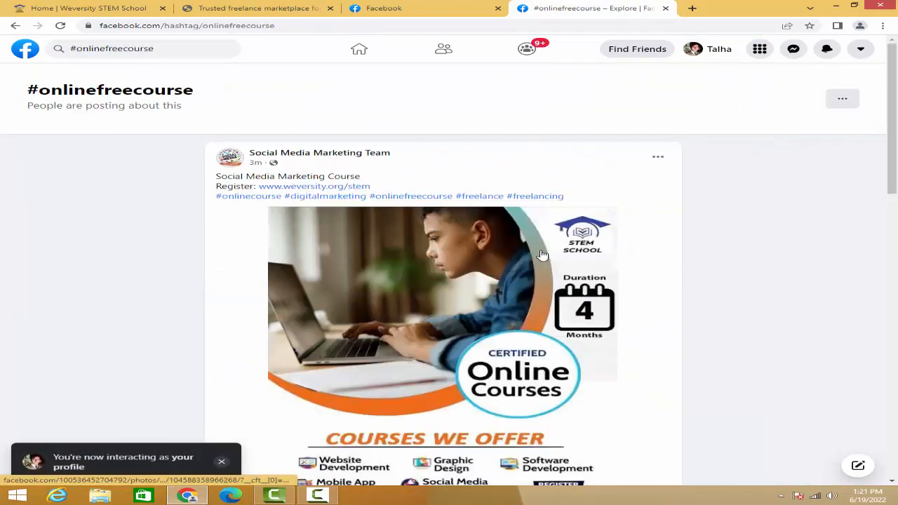
# - Browse the posts published under #onlinefreecourse and compare their placement with the page's own course post
pyautogui.scroll(-10, 395, 267)
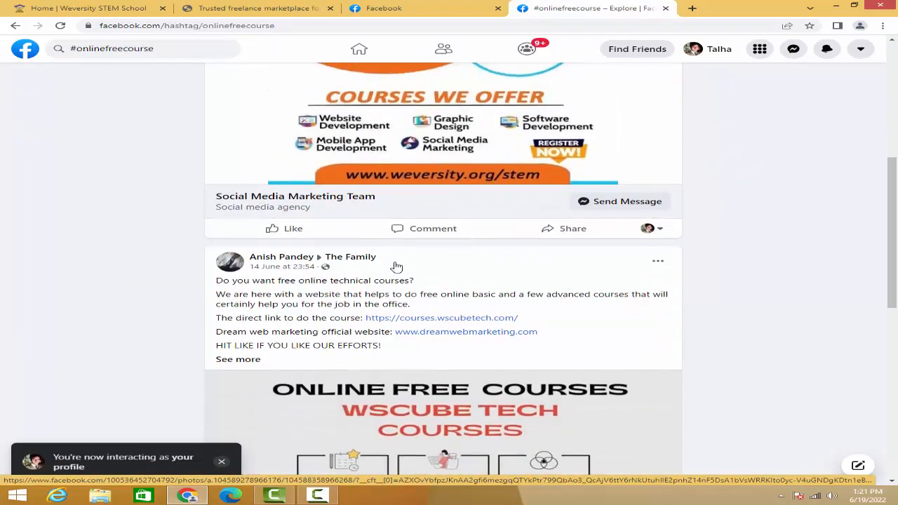
pyautogui.scroll(-5, 395, 267)
pyautogui.scroll(8, 395, 267)
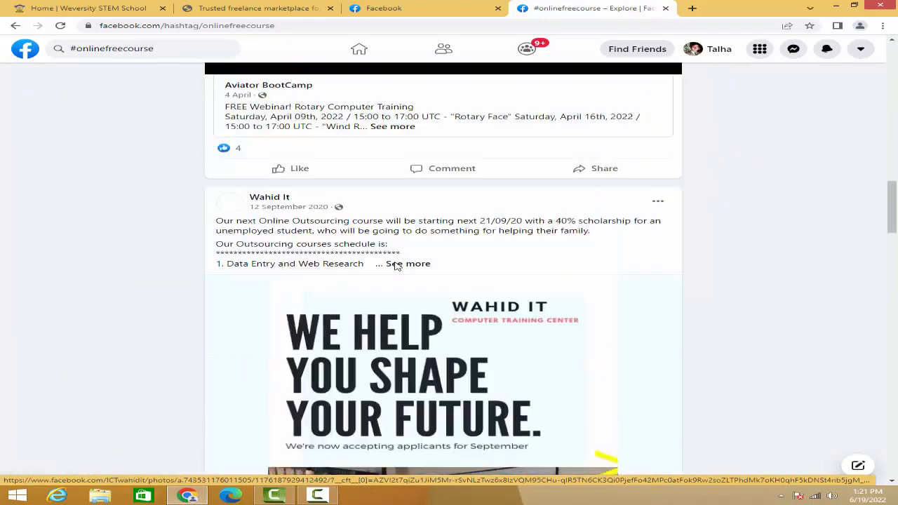
pyautogui.scroll(10, 48, 256)
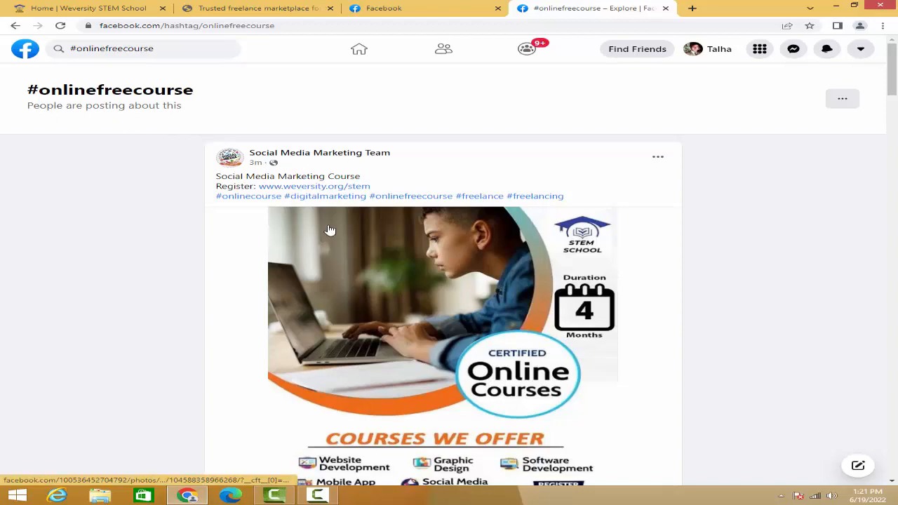
pyautogui.scroll(-6, 330, 230)
pyautogui.scroll(-15, 330, 230)
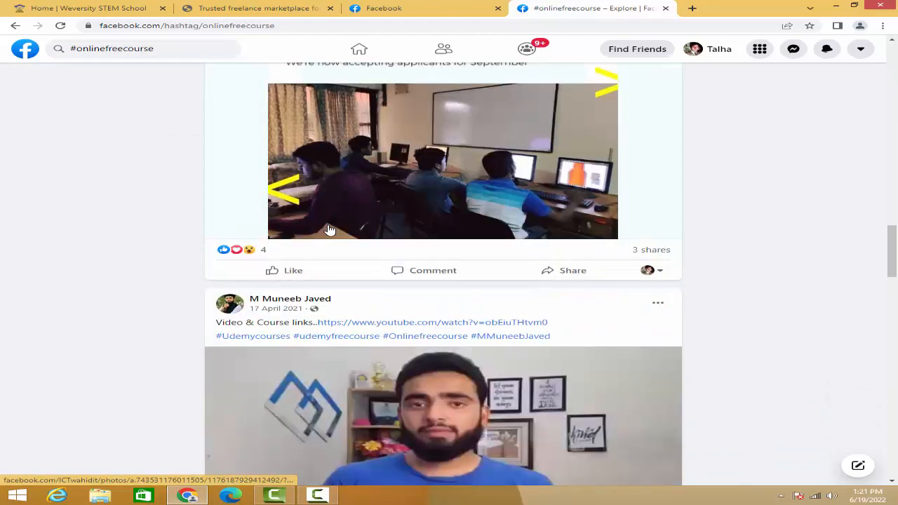
pyautogui.scroll(5, 329, 230)
# - Return to the Social Media Marketing Team page and review the course post's registration link, hashtags, image and Send Message button
pyautogui.click(15, 25)
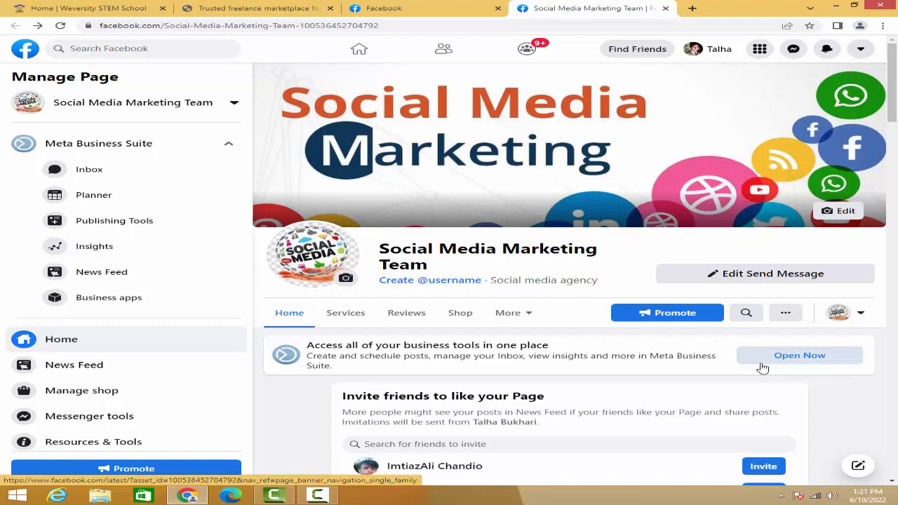
pyautogui.scroll(-15, 723, 337)
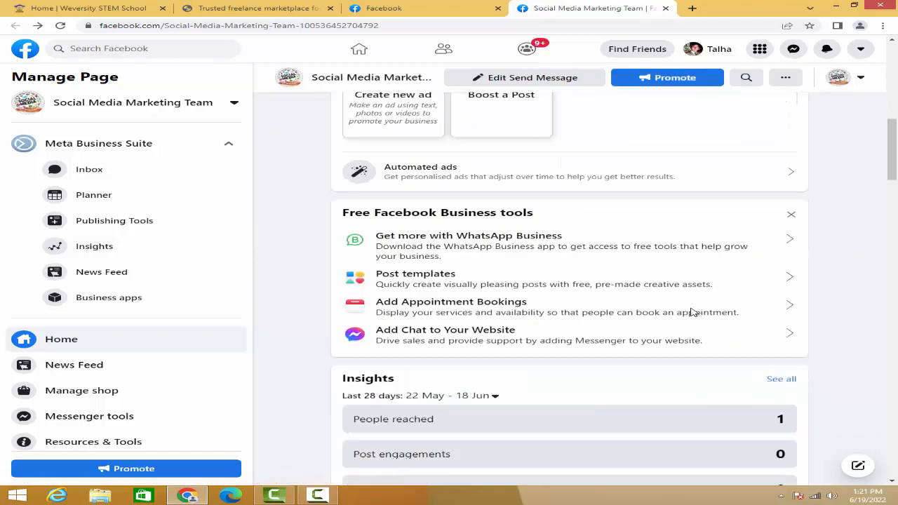
pyautogui.scroll(-2, 691, 311)
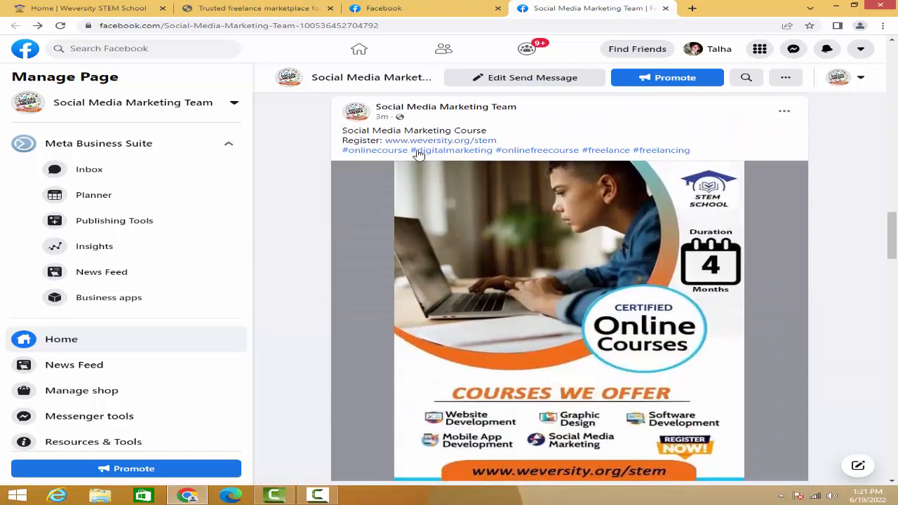
pyautogui.scroll(-2, 574, 267)
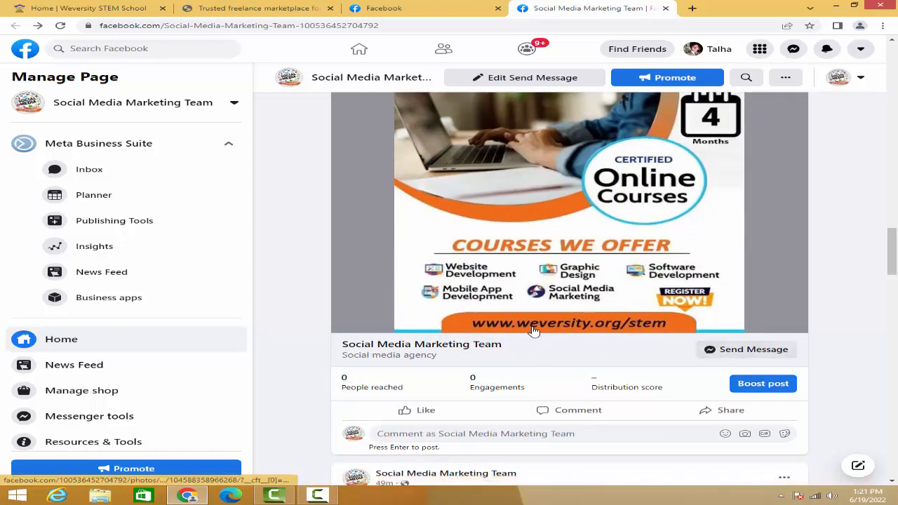
pyautogui.scroll(4, 534, 302)
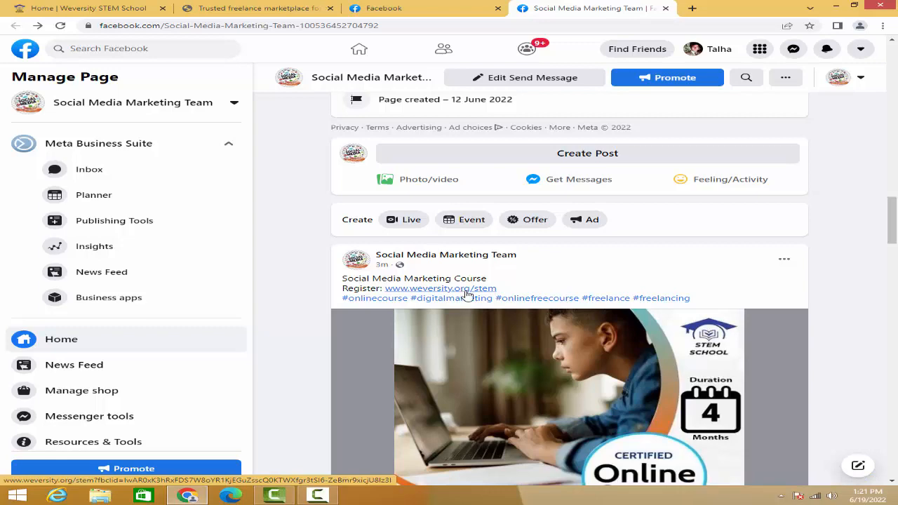
pyautogui.scroll(-5, 484, 295)
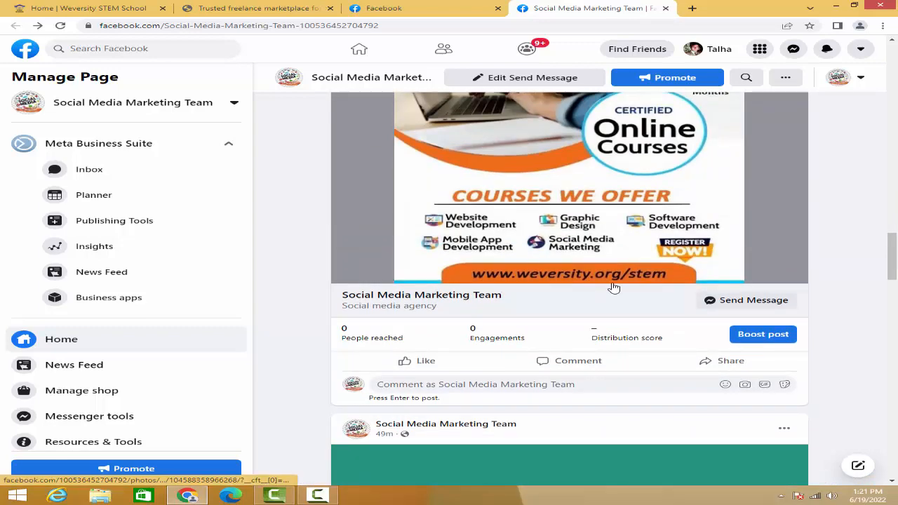
pyautogui.click(758, 307)
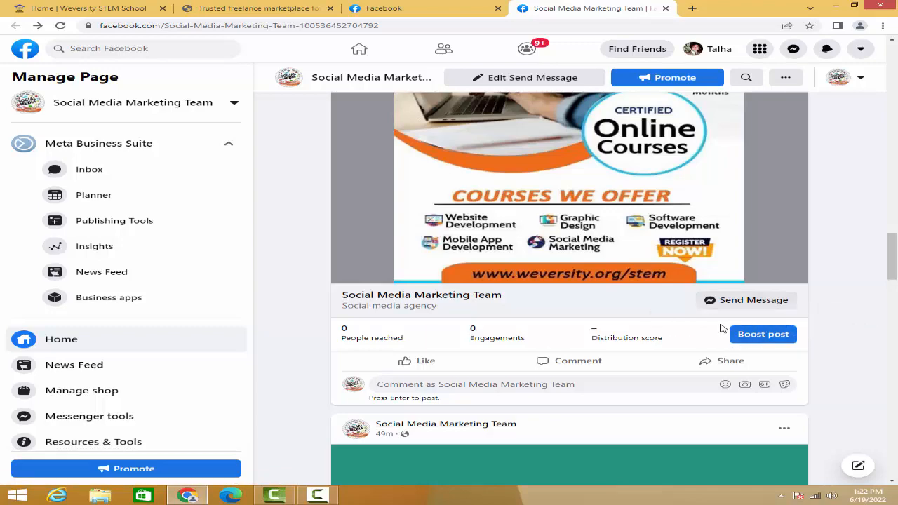
# - Examine the Get Messages option for creating posts and go back to the Send Message button under the course post
pyautogui.scroll(3, 555, 279)
pyautogui.scroll(3, 554, 279)
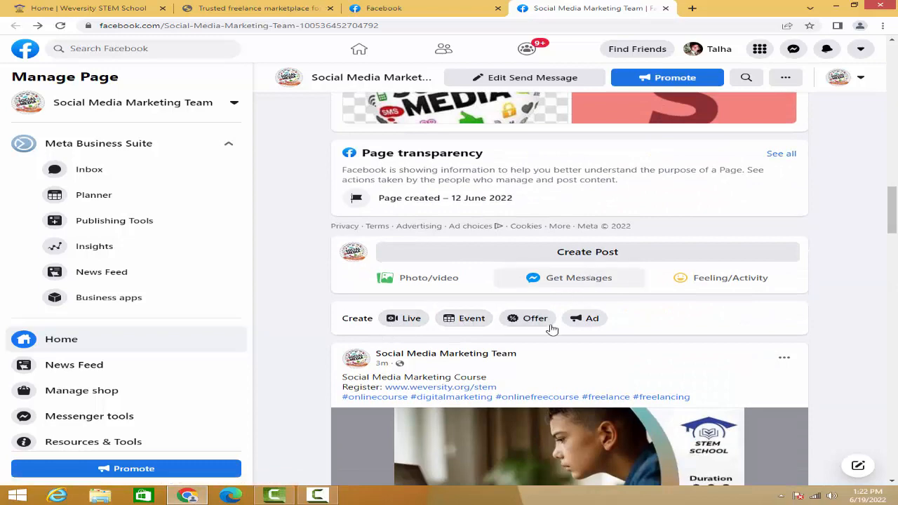
pyautogui.scroll(-4, 552, 327)
pyautogui.scroll(-2, 677, 404)
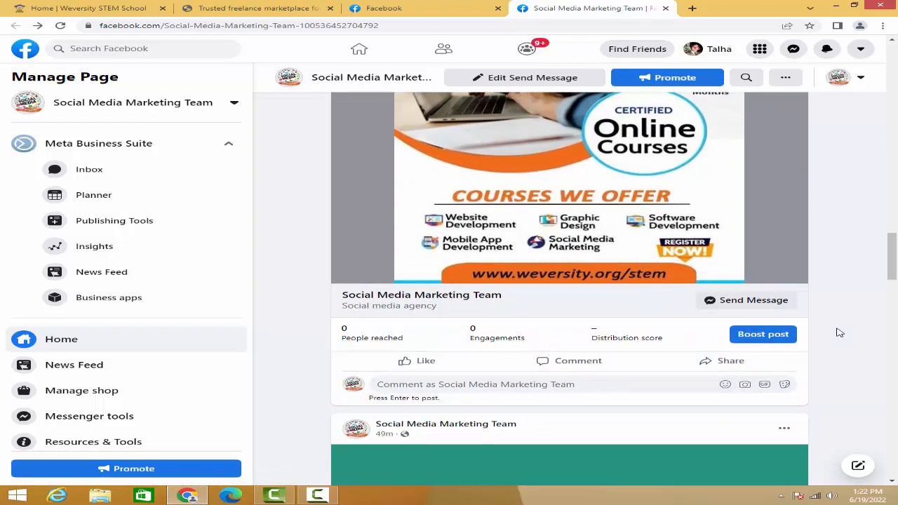
# - Like the course post as the page, then view its options for sharing to a group and close them
pyautogui.click(438, 365)
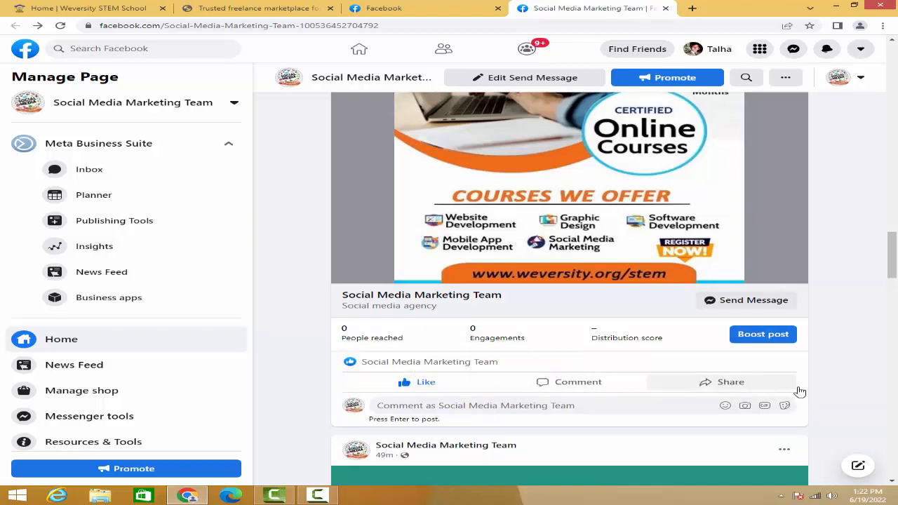
pyautogui.click(715, 390)
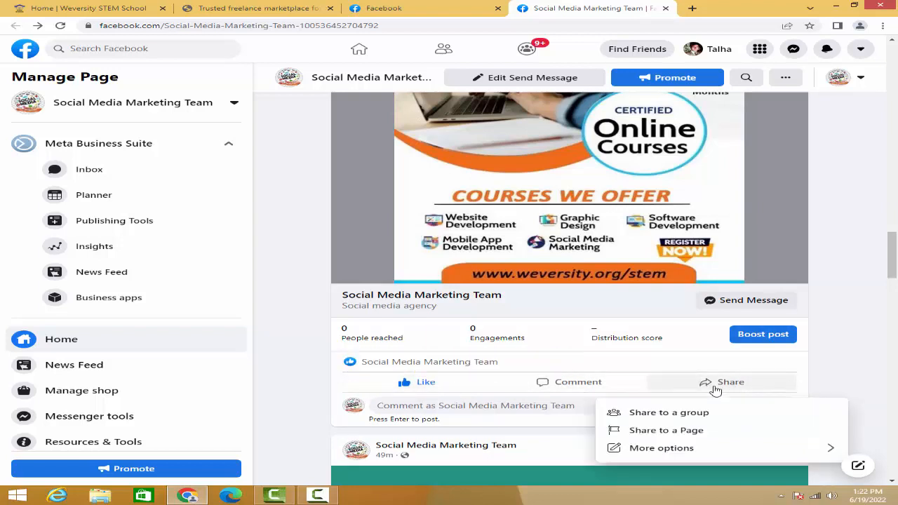
pyautogui.click(675, 414)
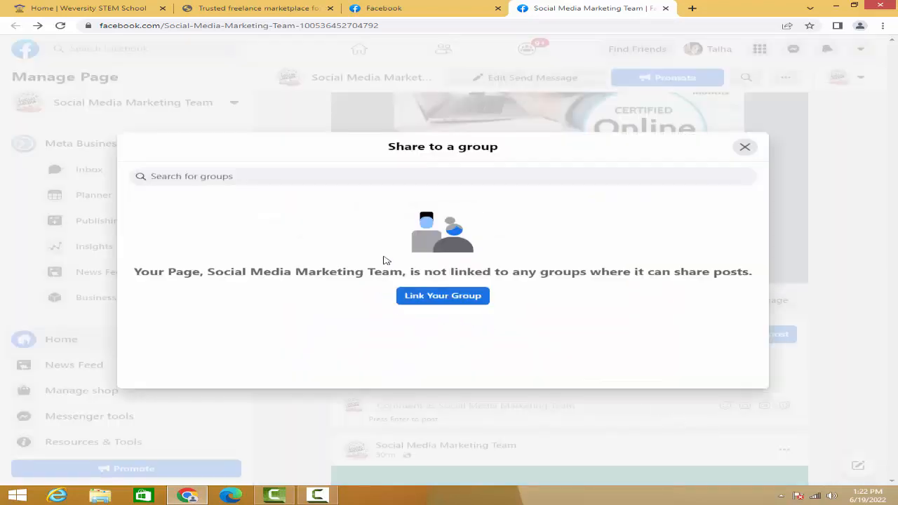
pyautogui.click(745, 147)
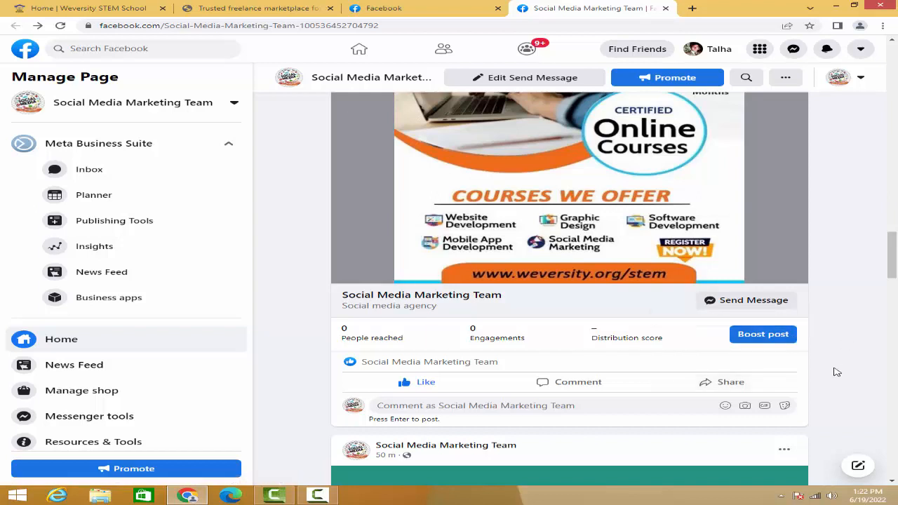
# - Check where the course post can be shared by viewing its group and Page sharing dialogs, closing each without sharing
pyautogui.click(729, 385)
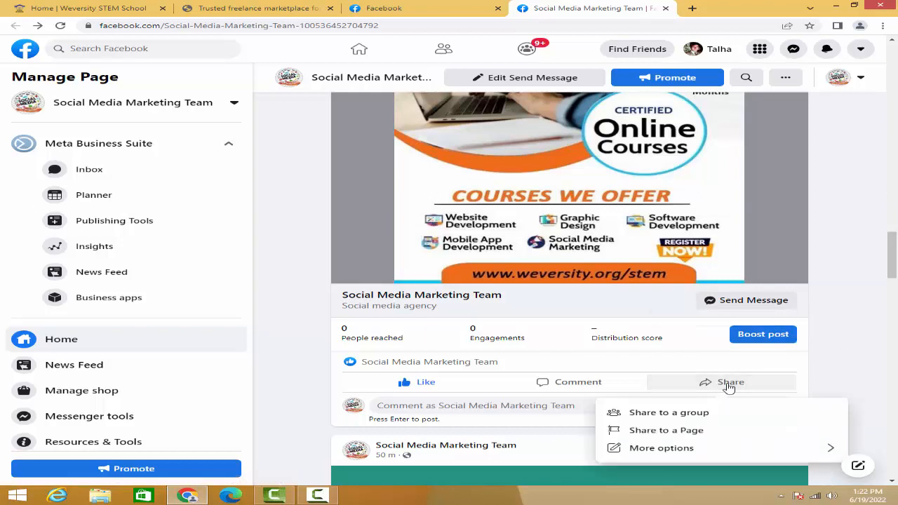
pyautogui.click(700, 412)
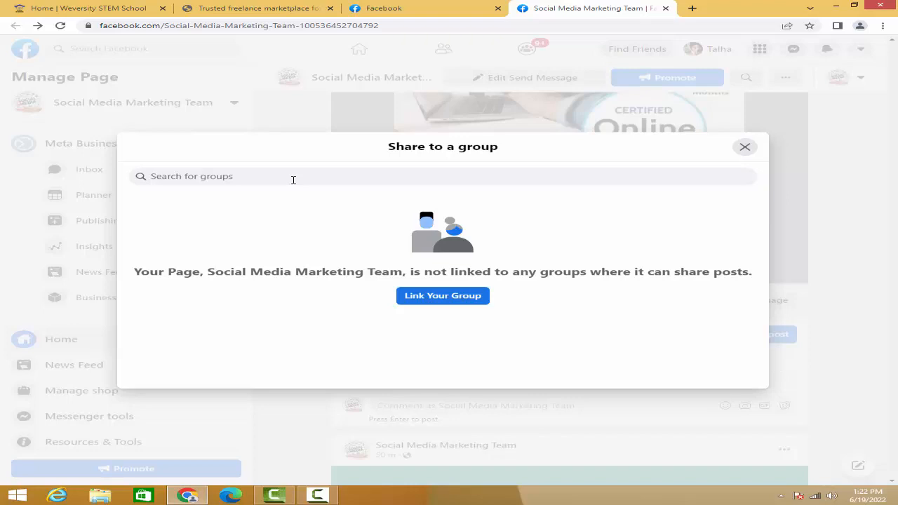
pyautogui.click(746, 148)
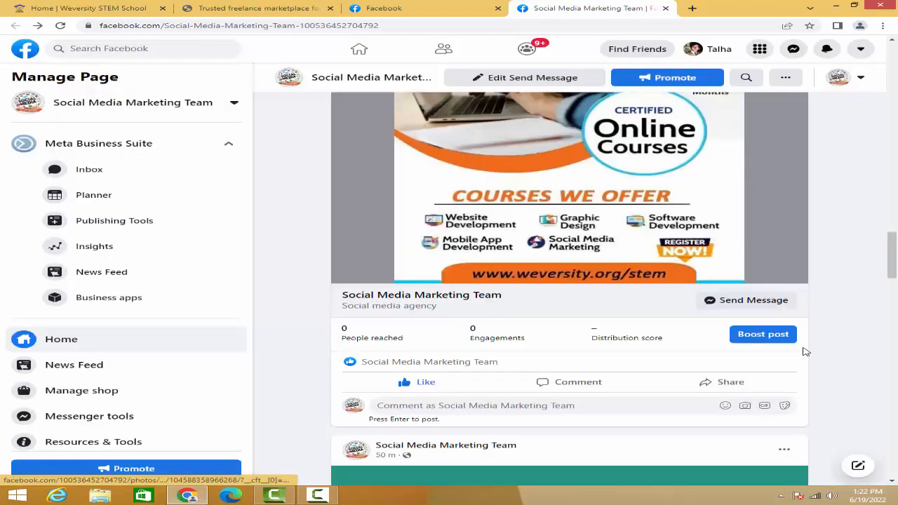
pyautogui.click(730, 384)
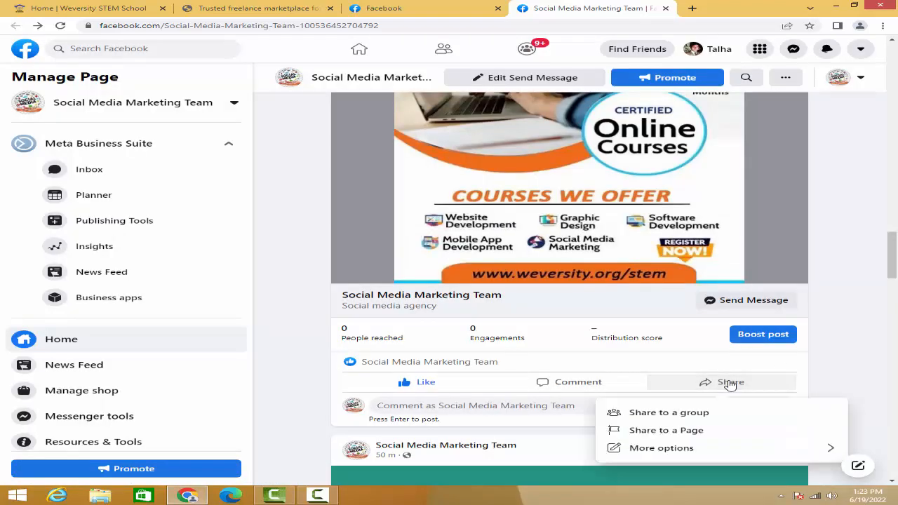
pyautogui.click(667, 430)
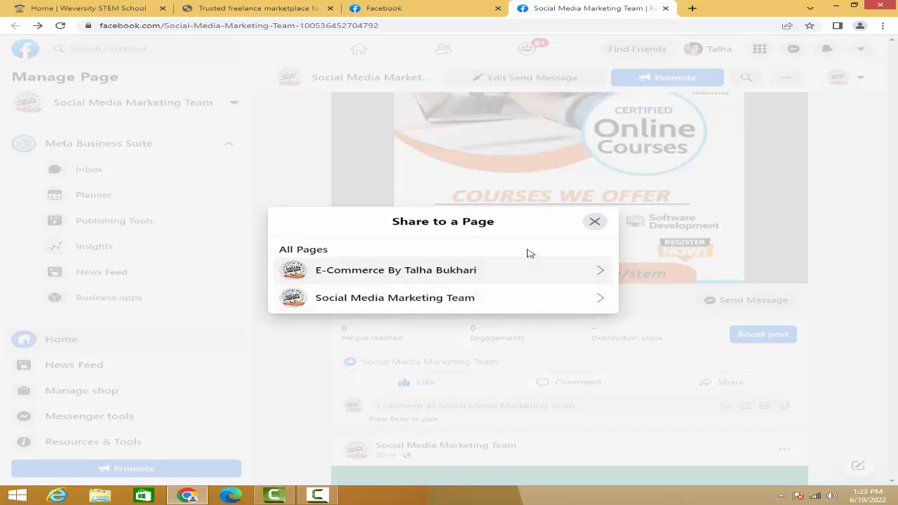
pyautogui.click(594, 223)
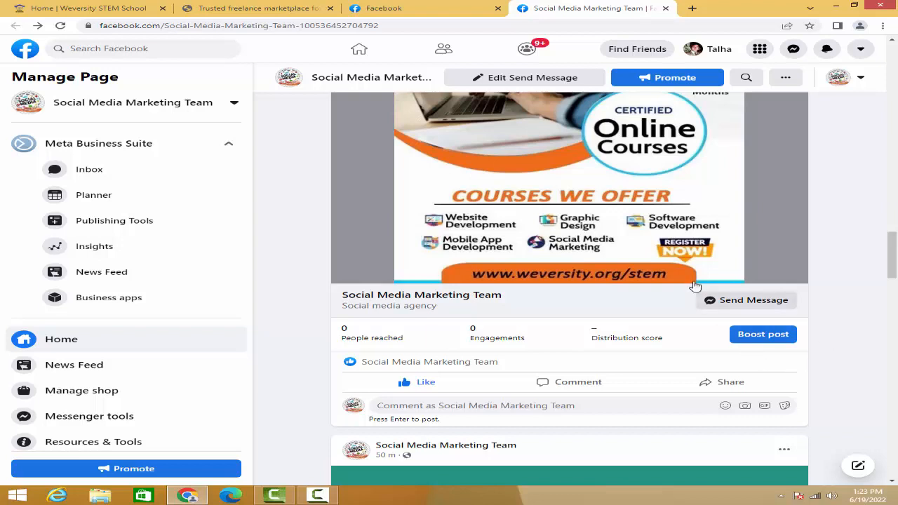
# - Review the Social Media Marketing Course post from its registration link and hashtags down to its image and Send Message button
pyautogui.scroll(3, 696, 287)
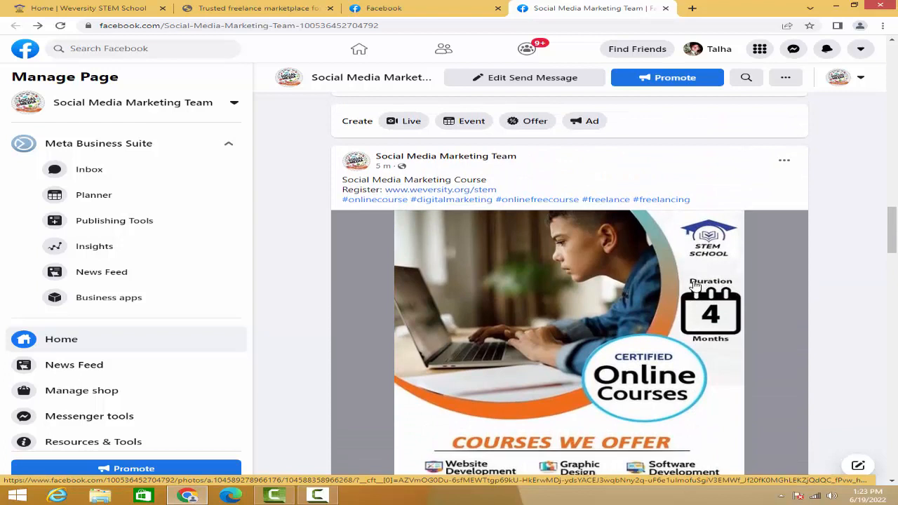
pyautogui.scroll(-1, 696, 286)
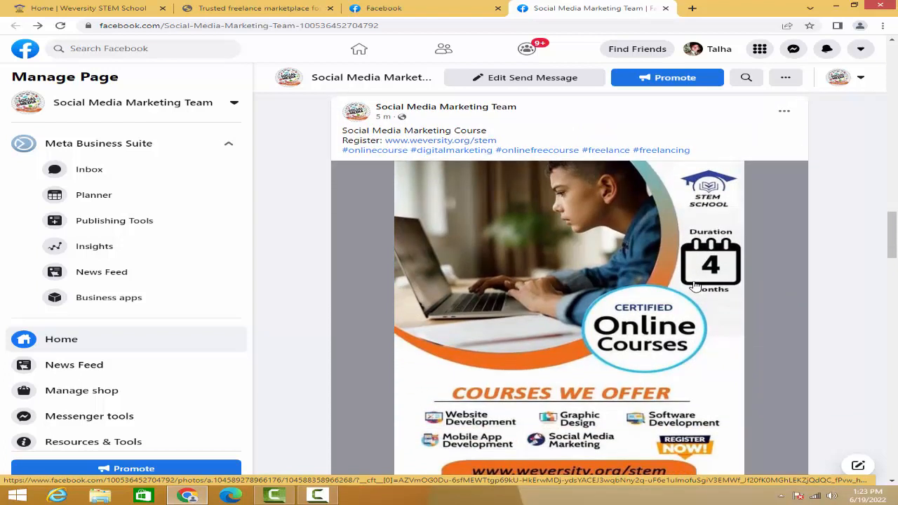
pyautogui.scroll(-1, 696, 286)
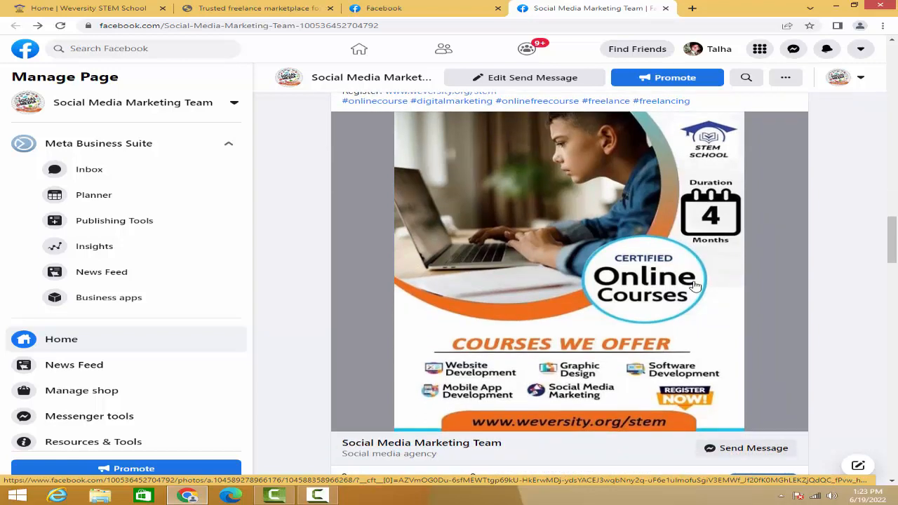
pyautogui.scroll(1, 695, 286)
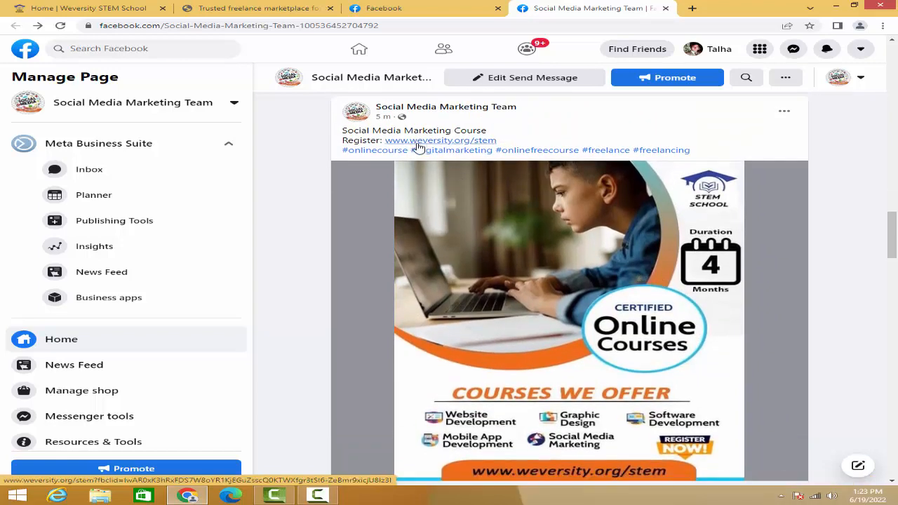
pyautogui.scroll(-2, 776, 409)
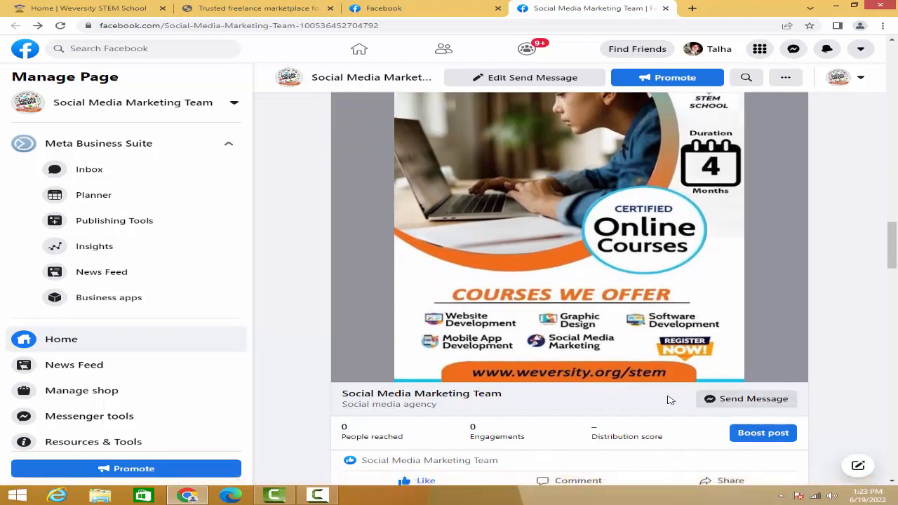
pyautogui.scroll(2, 699, 243)
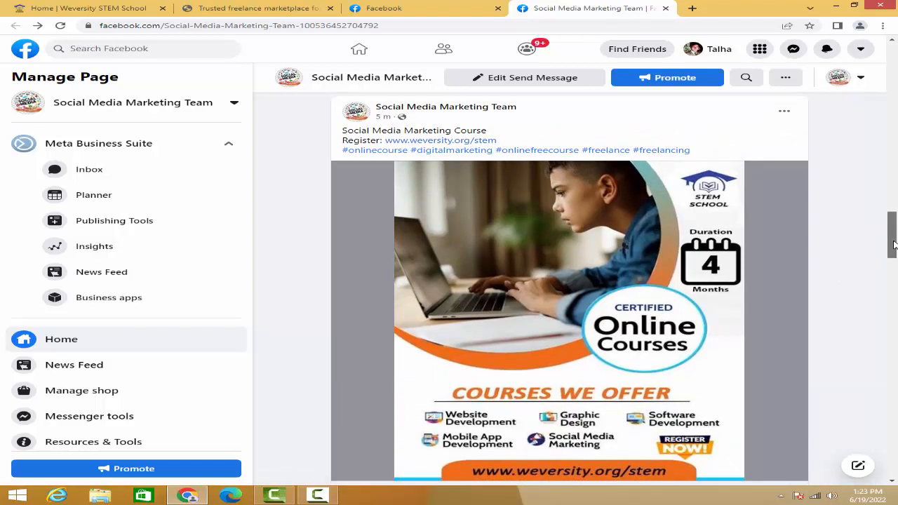
pyautogui.scroll(-1, 893, 247)
pyautogui.scroll(-1, 894, 247)
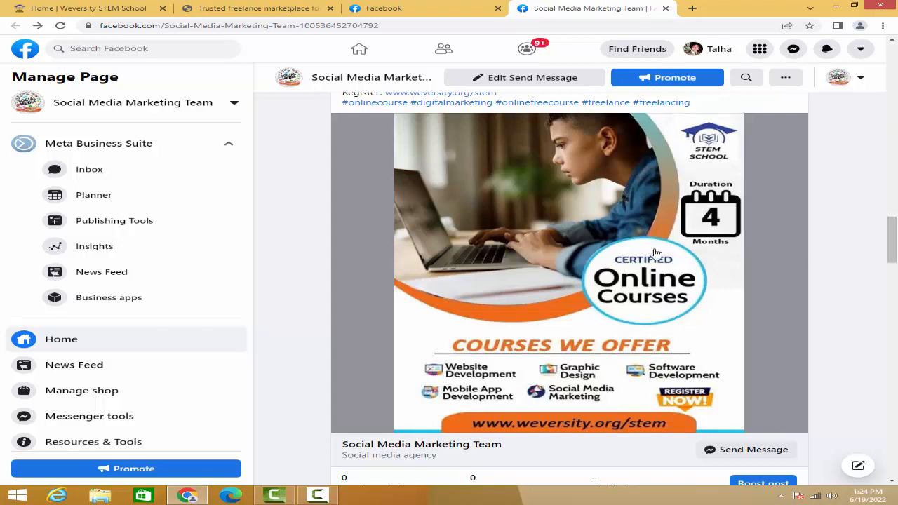
pyautogui.scroll(1, 796, 221)
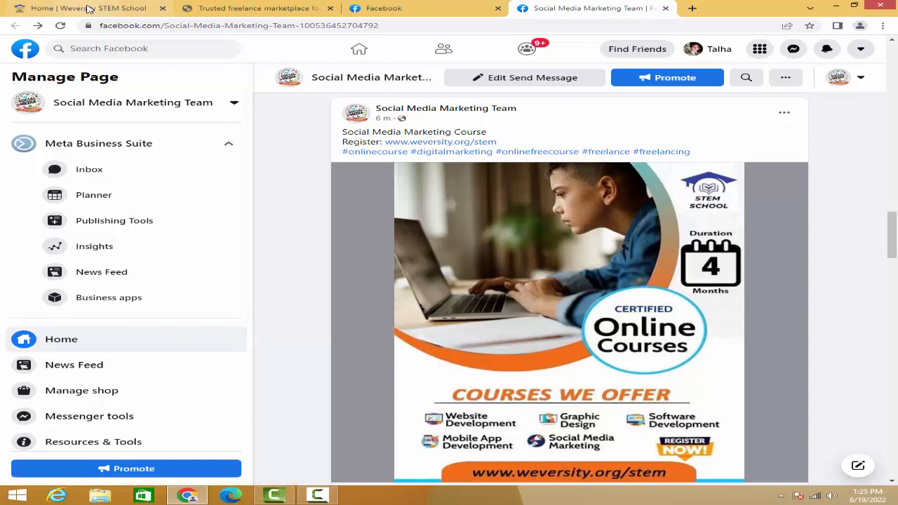
# - Switch to the Weversity STEM School site and look through its home page from the banner to the mission and vision section
pyautogui.click(88, 8)
pyautogui.scroll(1, 406, 182)
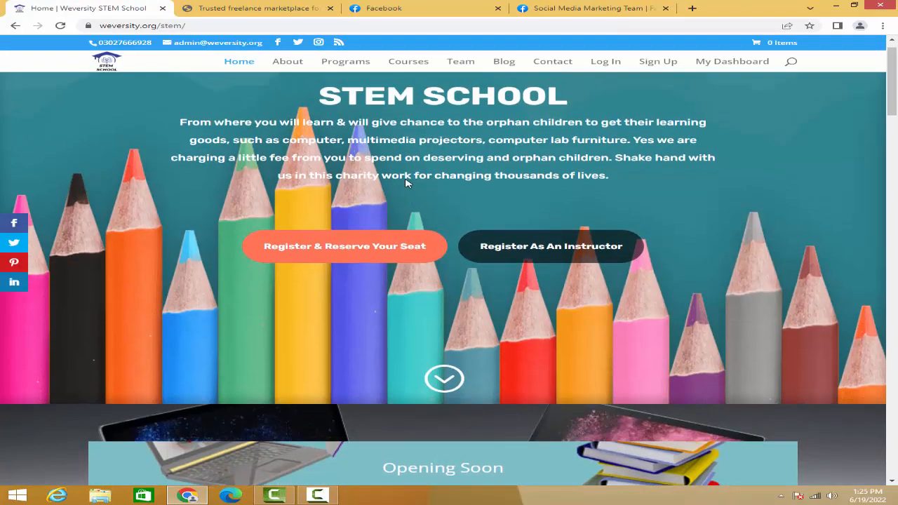
pyautogui.scroll(1, 406, 182)
pyautogui.scroll(-4, 405, 183)
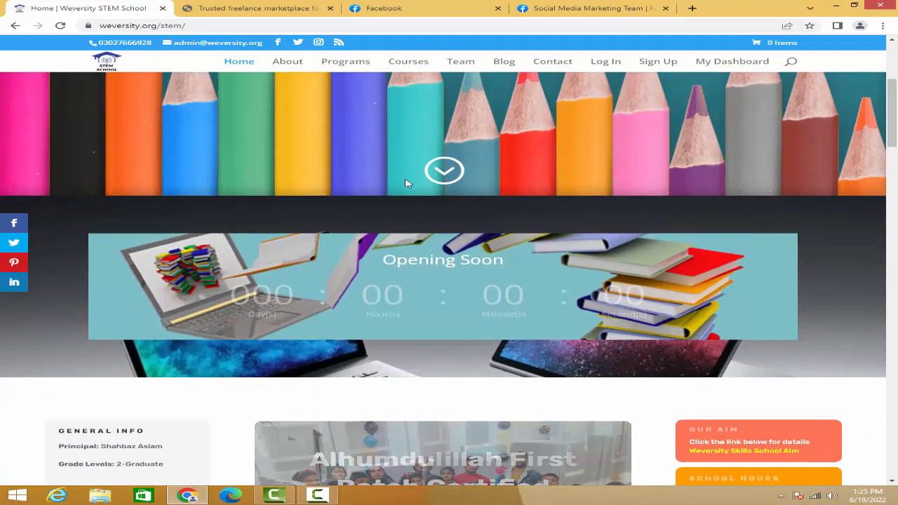
pyautogui.scroll(-3, 406, 182)
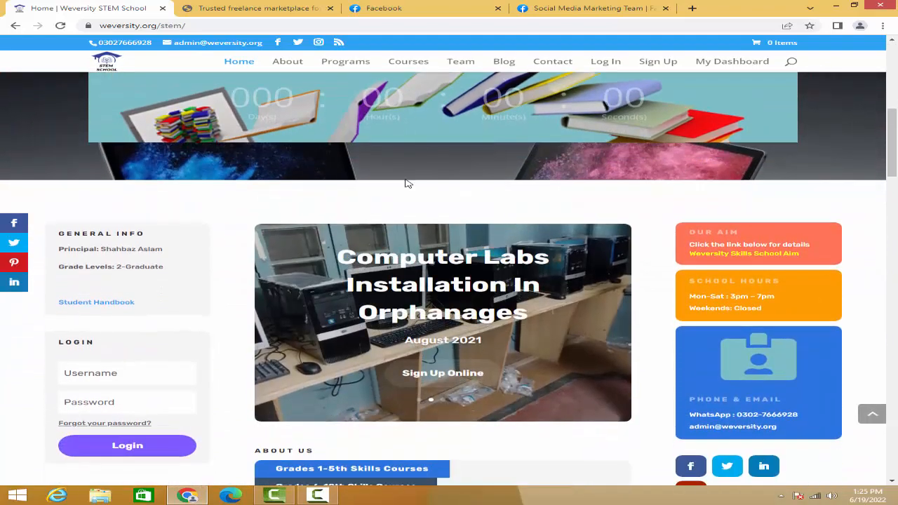
pyautogui.scroll(-3, 406, 182)
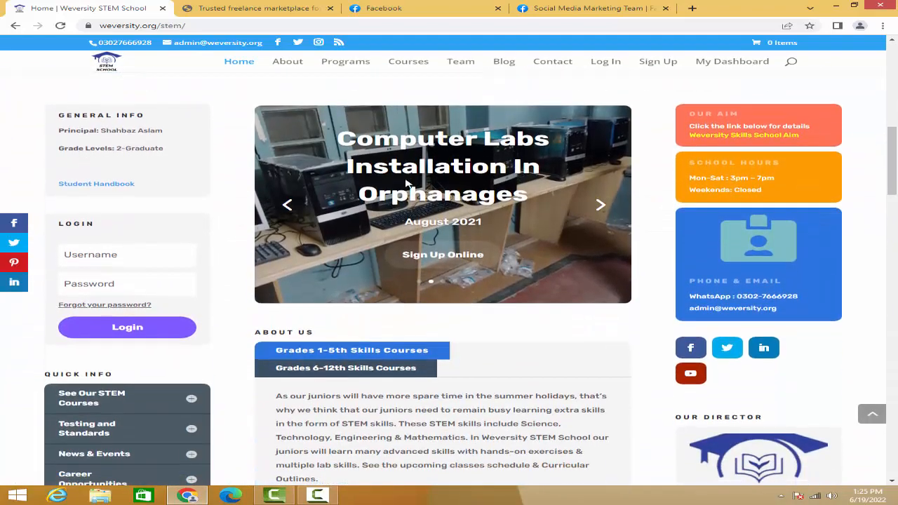
pyautogui.scroll(-4, 407, 183)
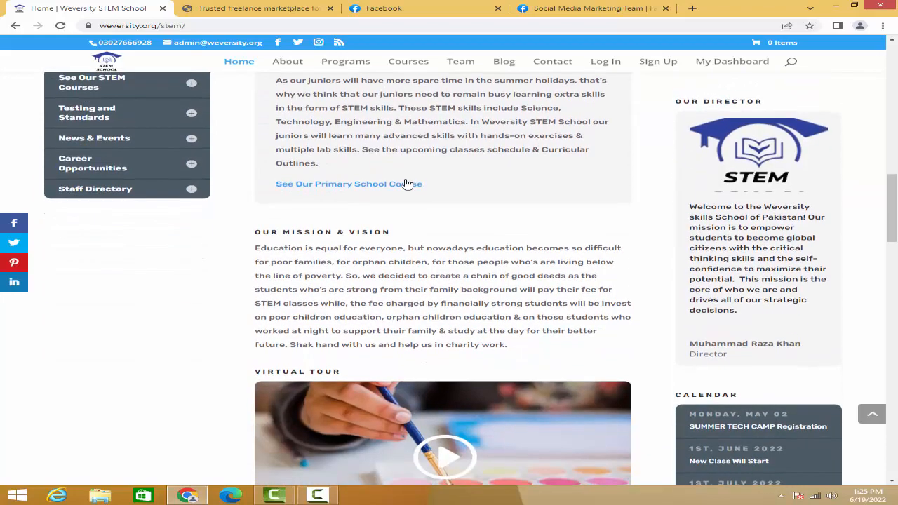
pyautogui.scroll(6, 406, 183)
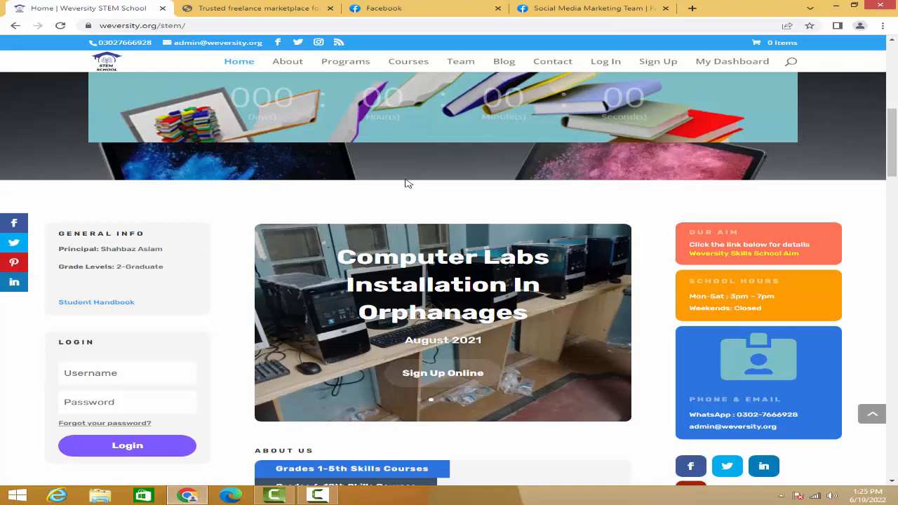
pyautogui.scroll(2, 406, 183)
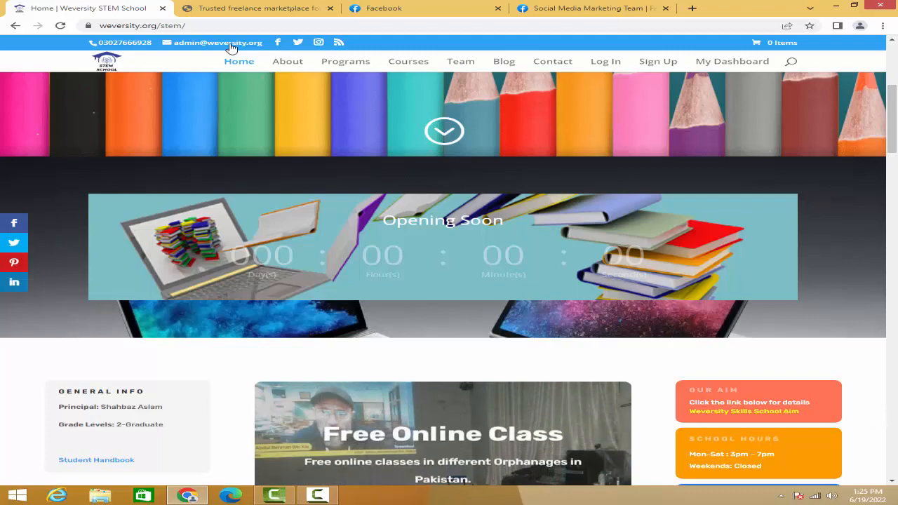
# - Switch to the WeJob.org site and look over its service categories and top gigs from sellers
pyautogui.click(241, 11)
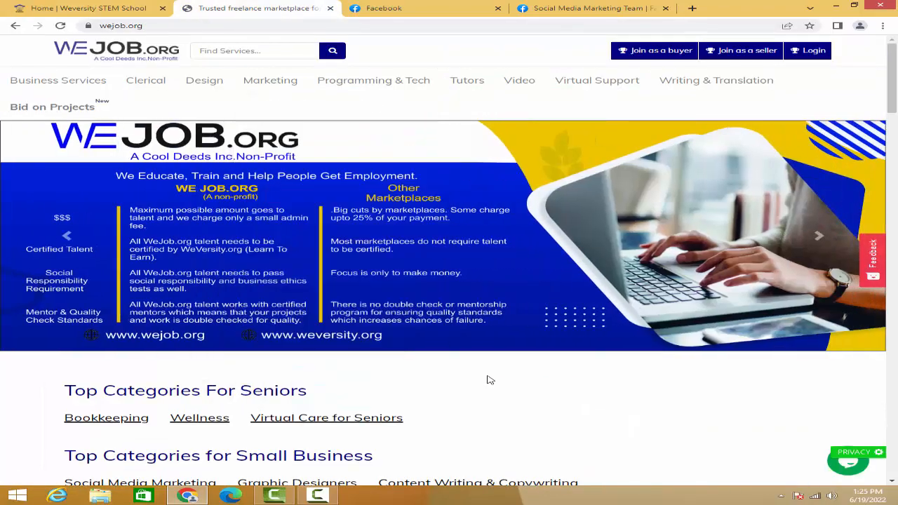
pyautogui.scroll(-3, 515, 391)
pyautogui.scroll(-1, 516, 391)
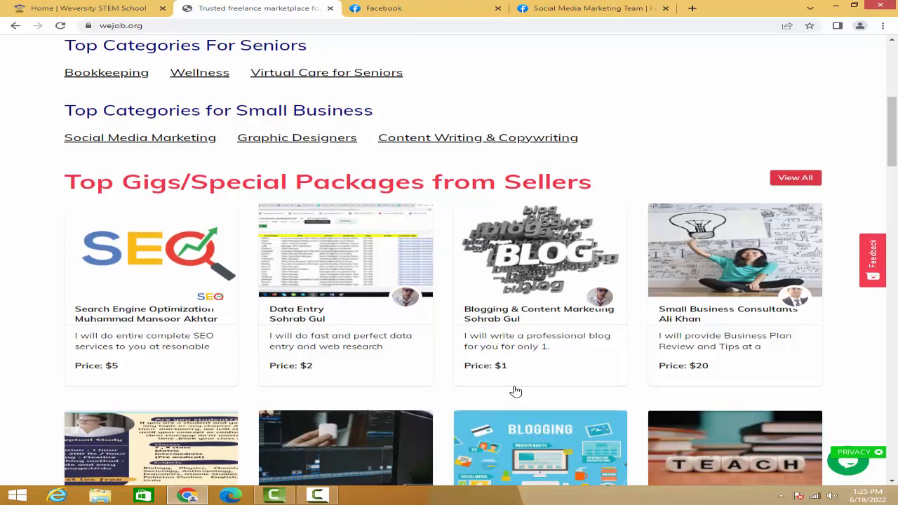
pyautogui.scroll(-1, 516, 391)
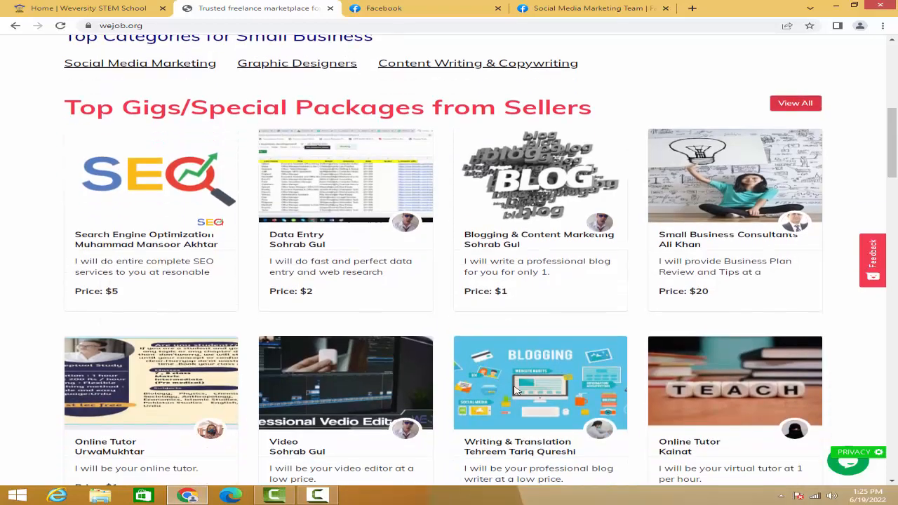
pyautogui.scroll(5, 516, 391)
pyautogui.scroll(1, 516, 391)
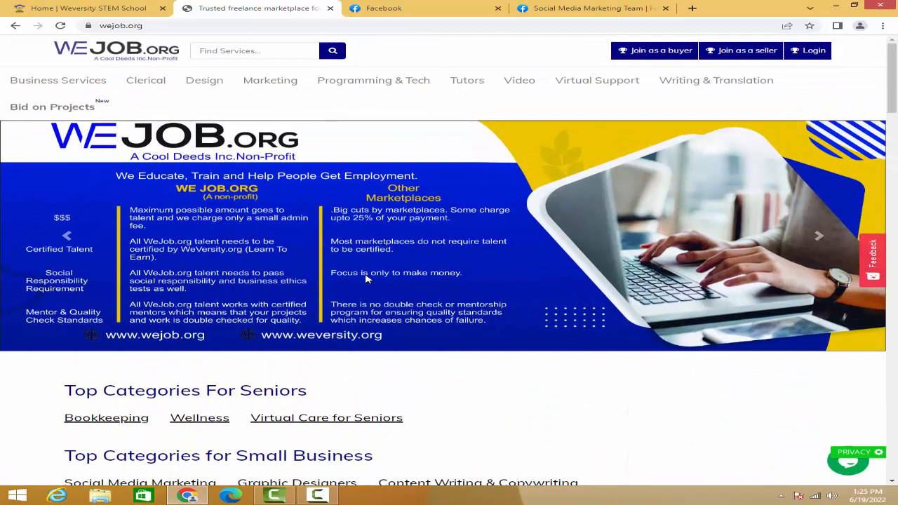
# - Return to the STEM School home page and view the banner with its student and instructor registration options
pyautogui.click(65, 8)
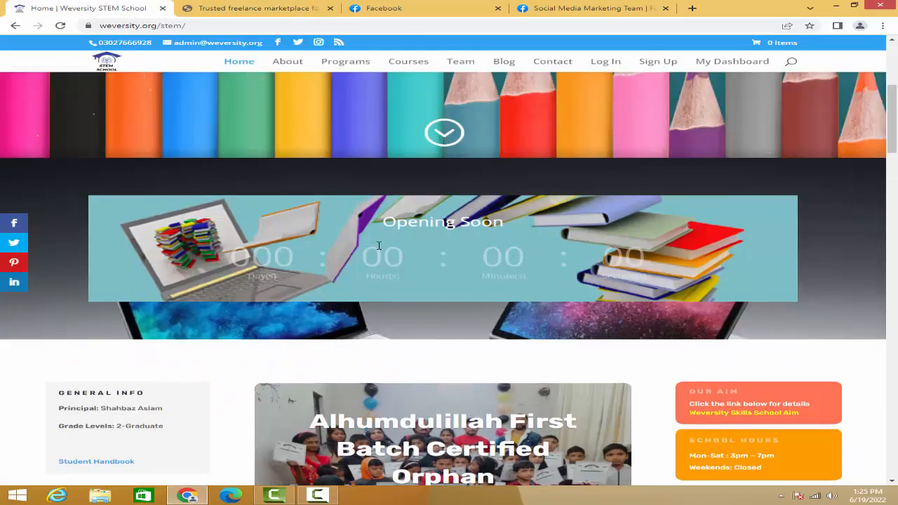
pyautogui.scroll(4, 378, 250)
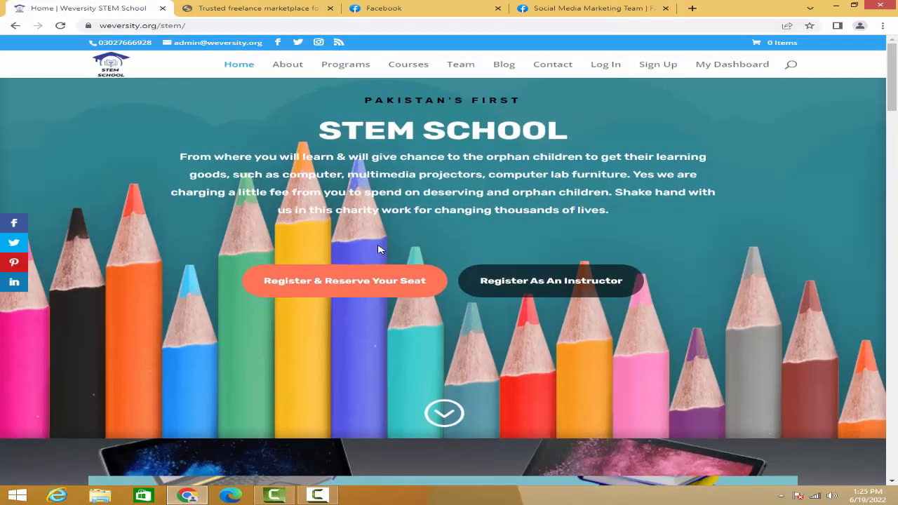